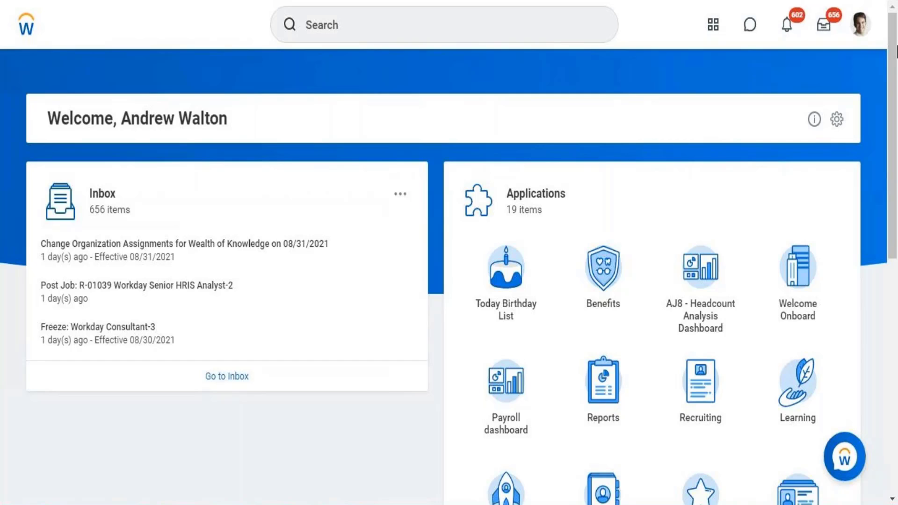
Open the signed-in worker's profile and expand the full list of profile sections
{"action": "left_click", "coordinate": [862, 32]}
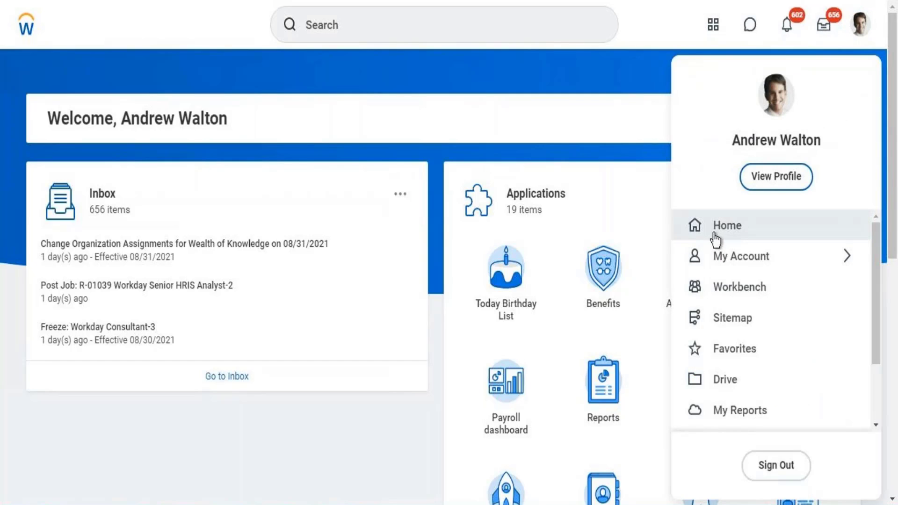
{"action": "left_click", "coordinate": [766, 178]}
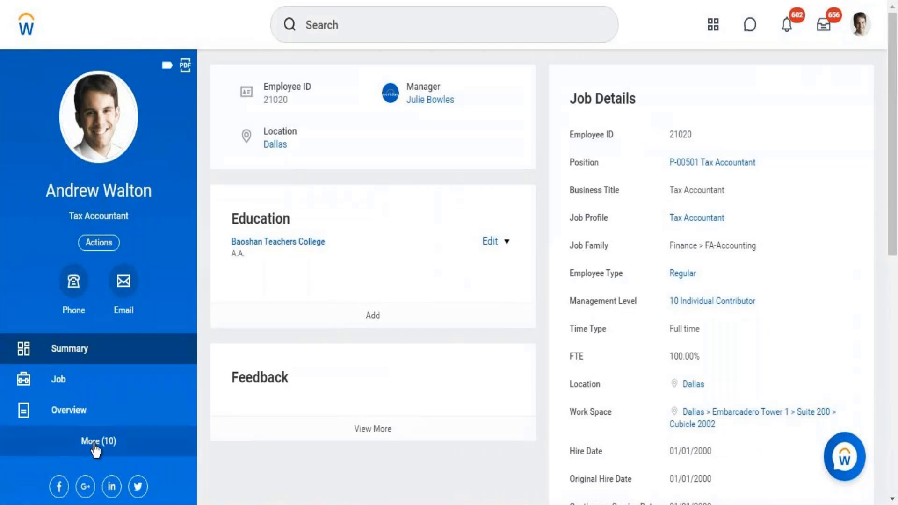
{"action": "left_click", "coordinate": [95, 444]}
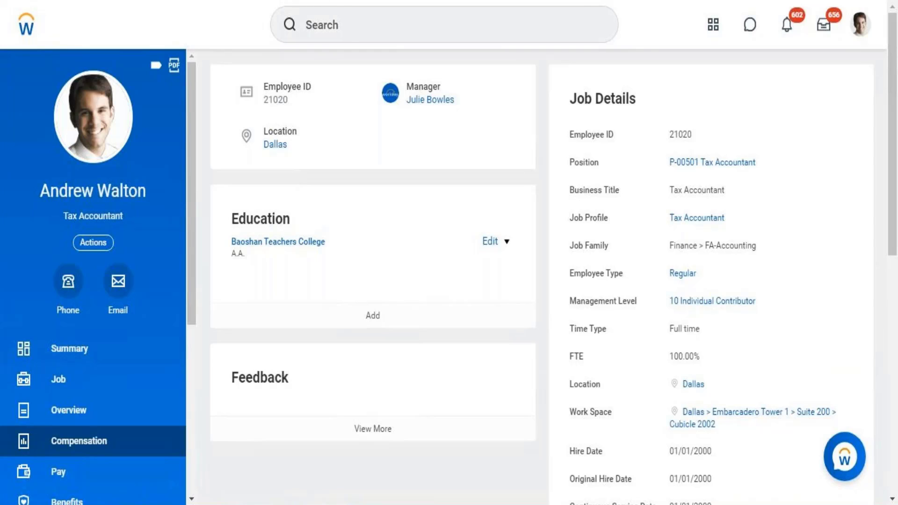
Search for "data source" and open the Data Sources report, waiting for the page to load
{"action": "left_click", "coordinate": [339, 25]}
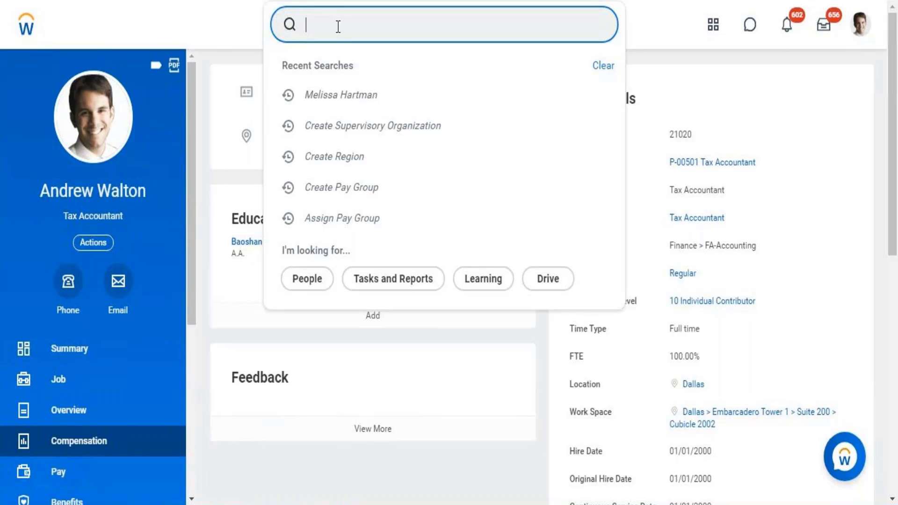
{"action": "type", "text": "report"}
{"action": "key", "text": "BackSpace"}
{"action": "key", "text": "BackSpace"}
{"action": "key", "text": "BackSpace"}
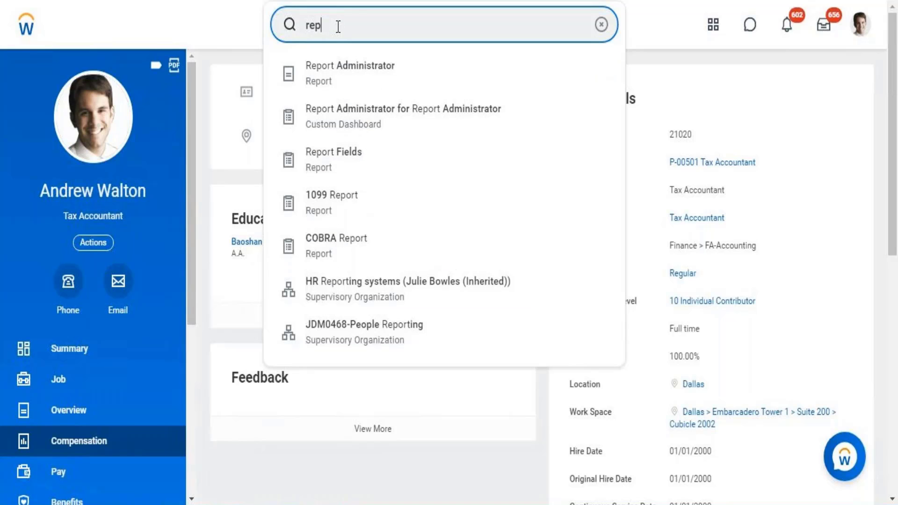
{"action": "key", "text": "BackSpace"}
{"action": "key", "text": "BackSpace"}
{"action": "key", "text": "BackSpace"}
{"action": "type", "text": "data "}
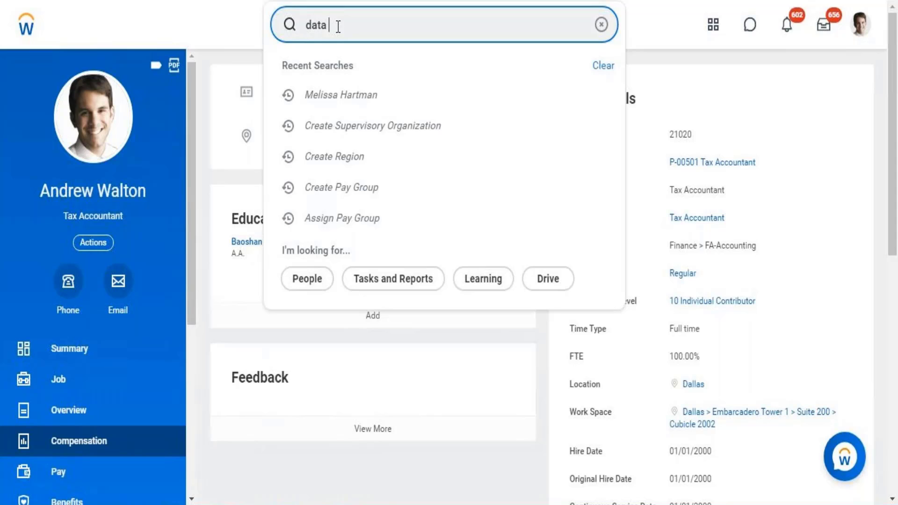
{"action": "type", "text": "source"}
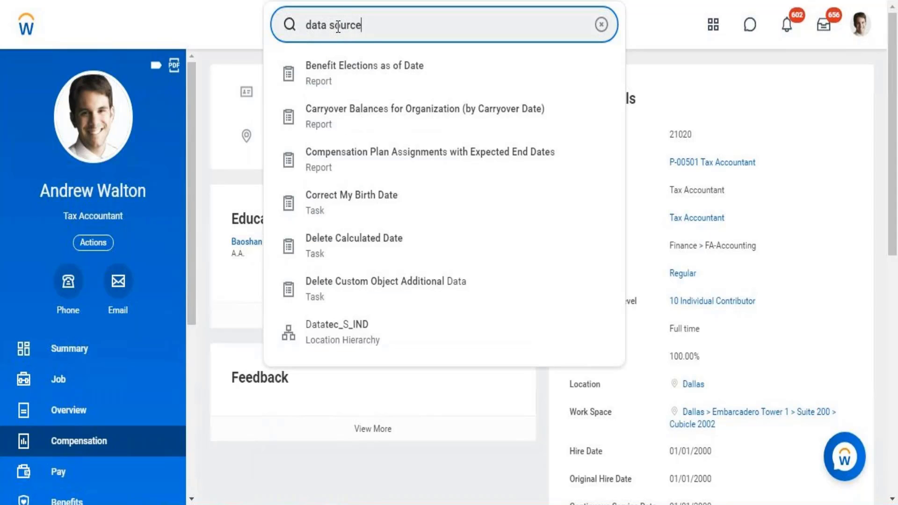
{"action": "key", "text": "Return"}
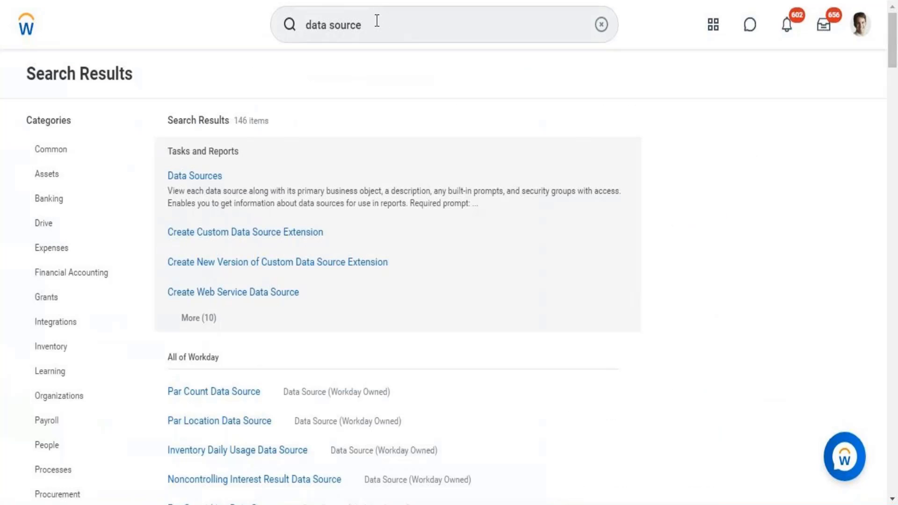
{"action": "left_click", "coordinate": [376, 23]}
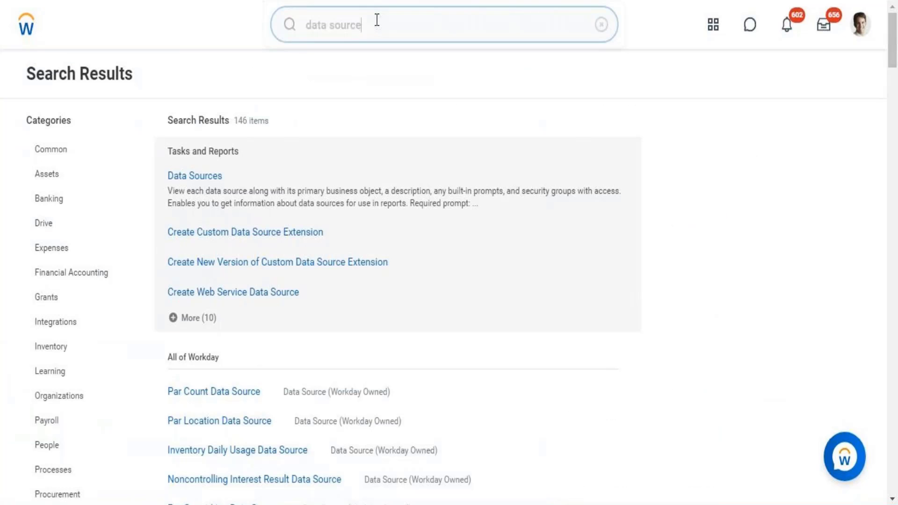
{"action": "left_click", "coordinate": [189, 180]}
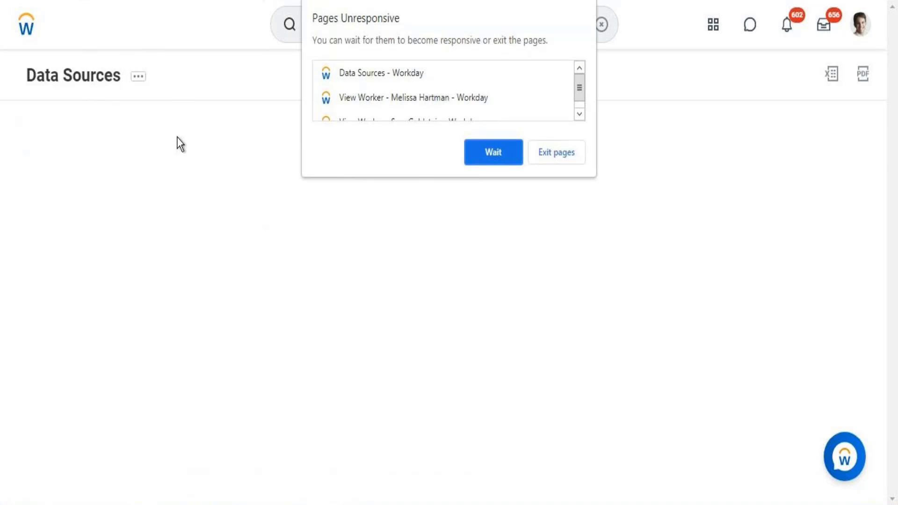
{"action": "left_click", "coordinate": [501, 156]}
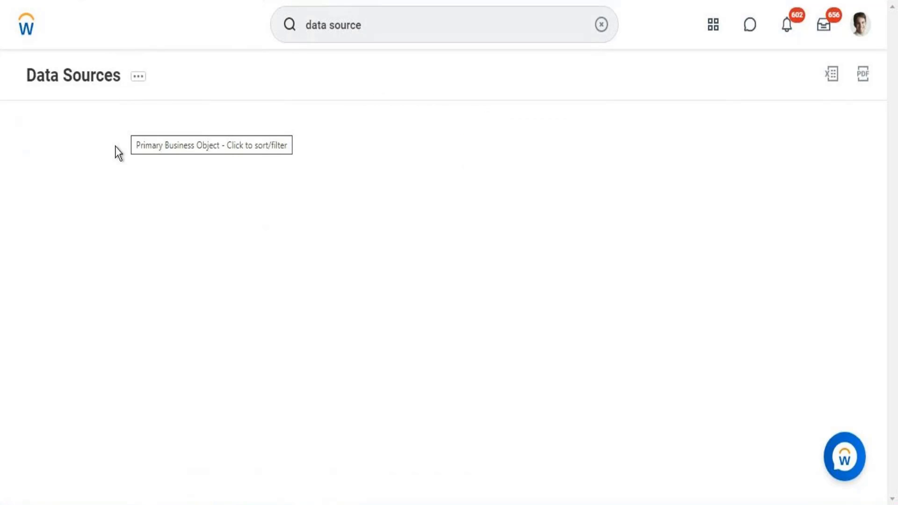
Filter the Data Source column with the condition "is" and the value User Activity
{"action": "left_click", "coordinate": [89, 187]}
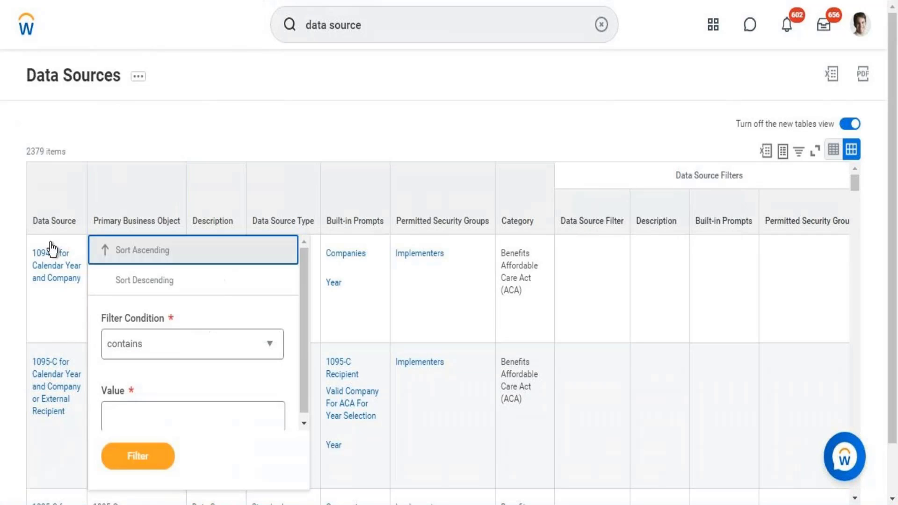
{"action": "left_click", "coordinate": [57, 226]}
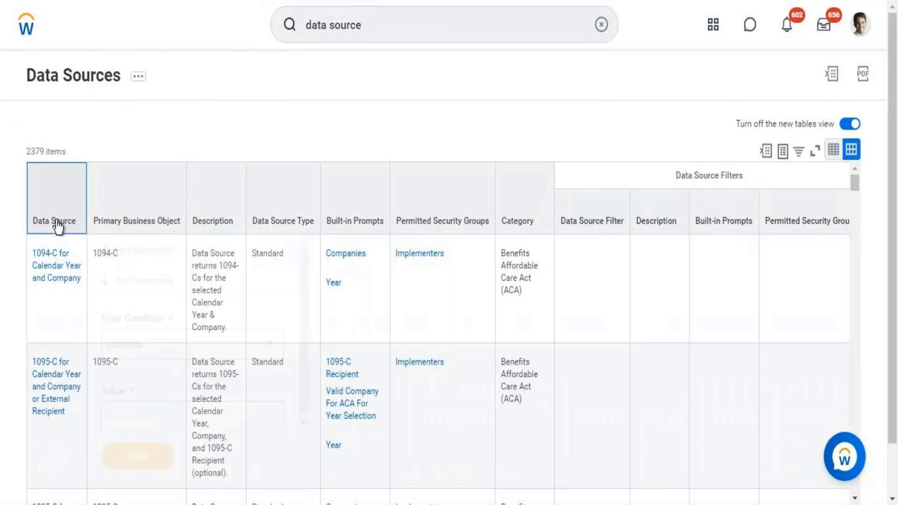
{"action": "left_click", "coordinate": [57, 226]}
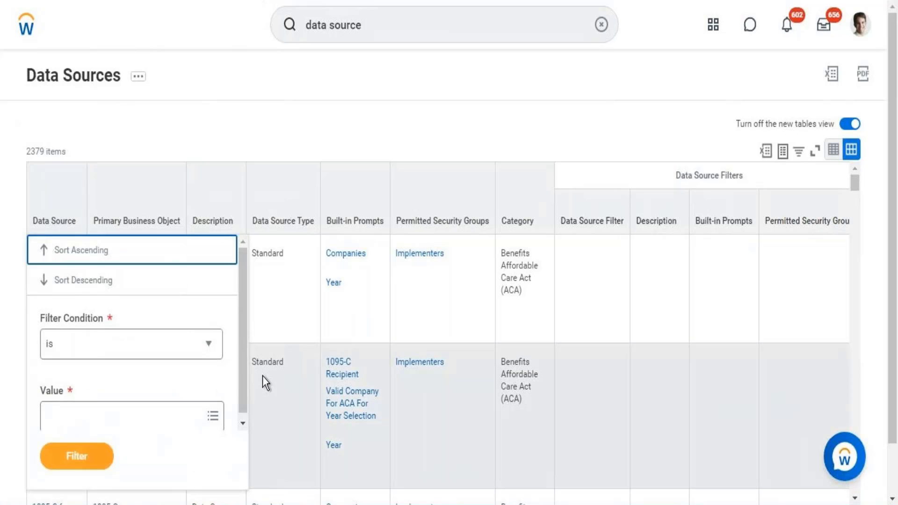
{"action": "scroll", "coordinate": [242, 381], "scroll_direction": "down", "scroll_amount": 1}
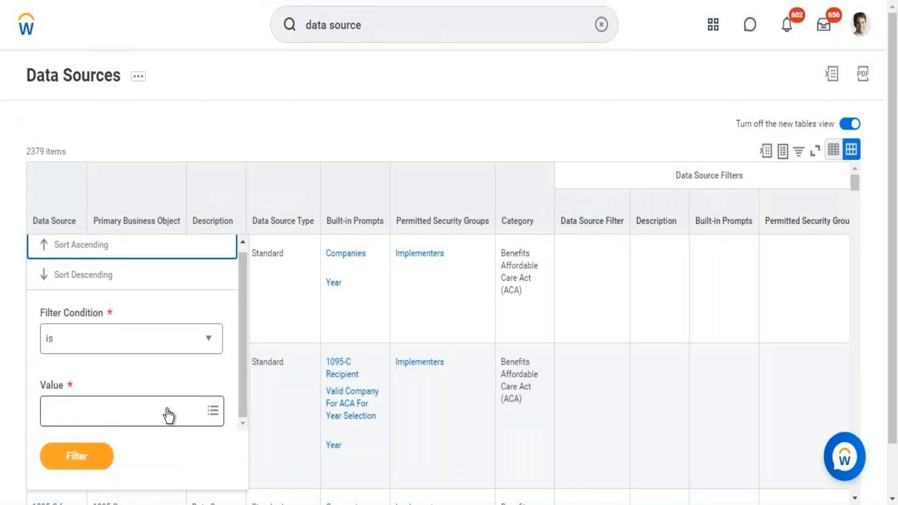
{"action": "left_click", "coordinate": [169, 415]}
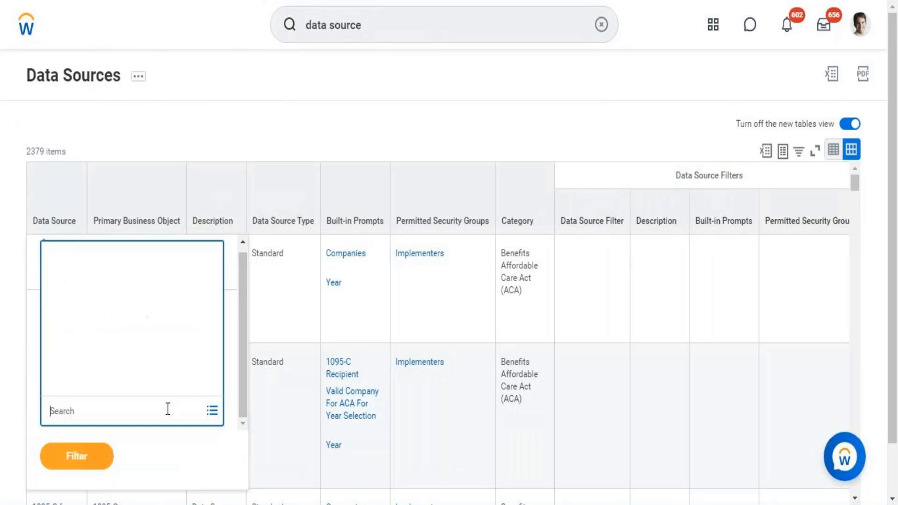
{"action": "type", "text": "User"}
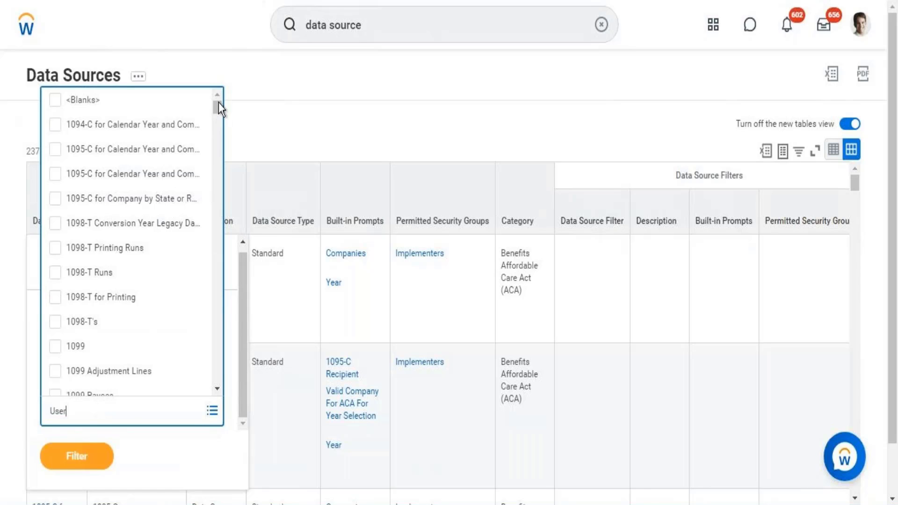
{"action": "key", "text": "Return"}
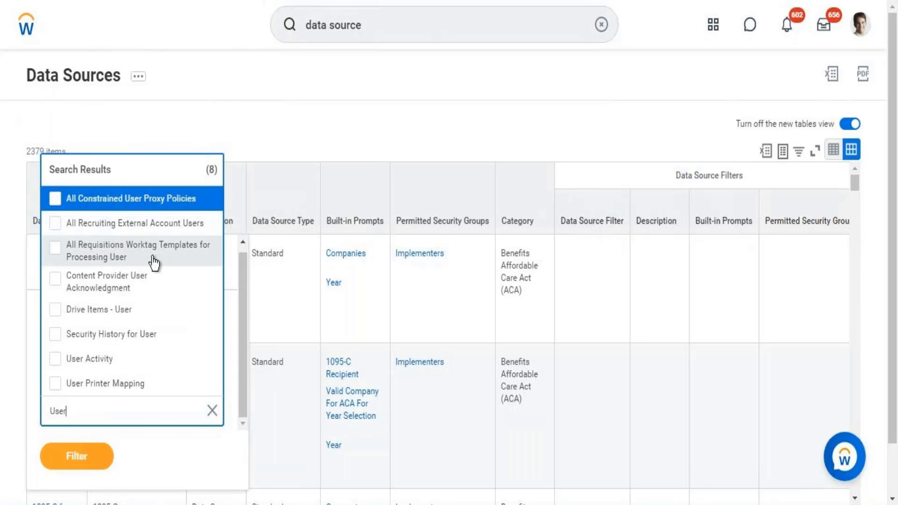
{"action": "left_click", "coordinate": [104, 369]}
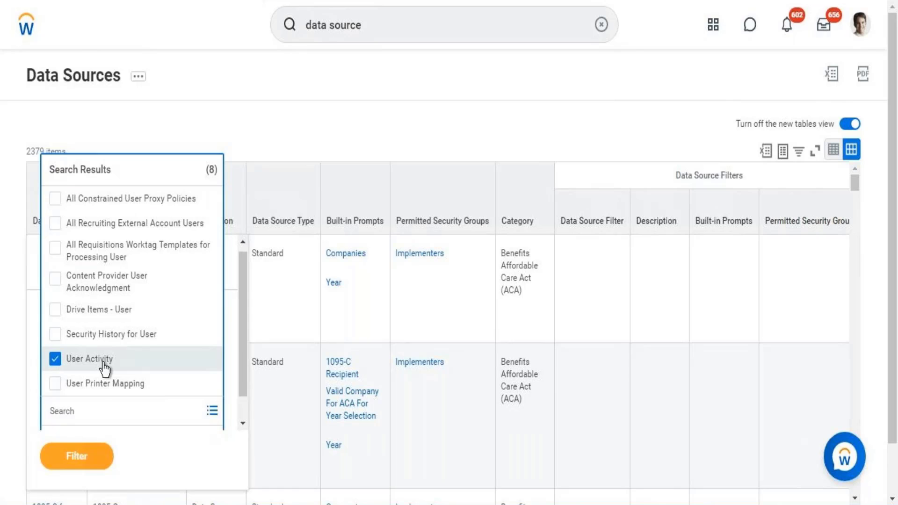
{"action": "left_click", "coordinate": [82, 461]}
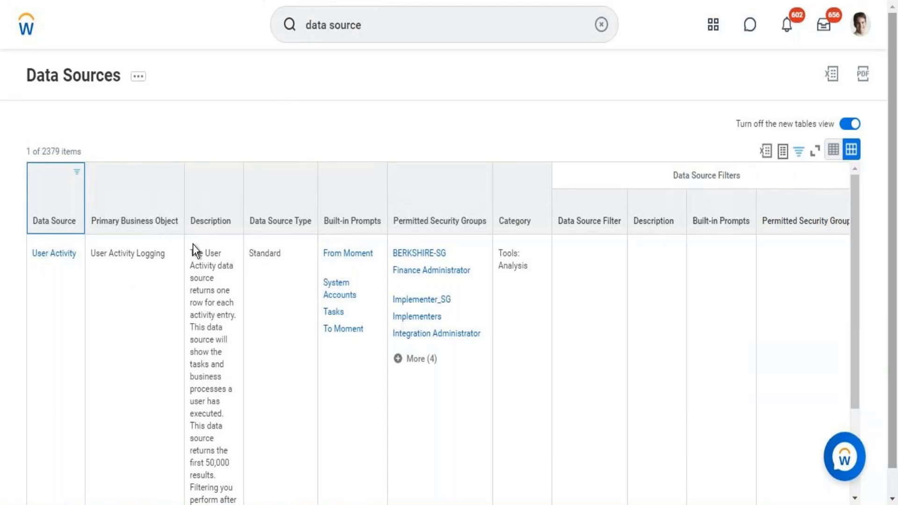
Leave the Data Sources report, switch to the Word document and add the line "Eligibility Rule -" below "Comp Package -"
{"action": "left_click", "coordinate": [24, 24]}
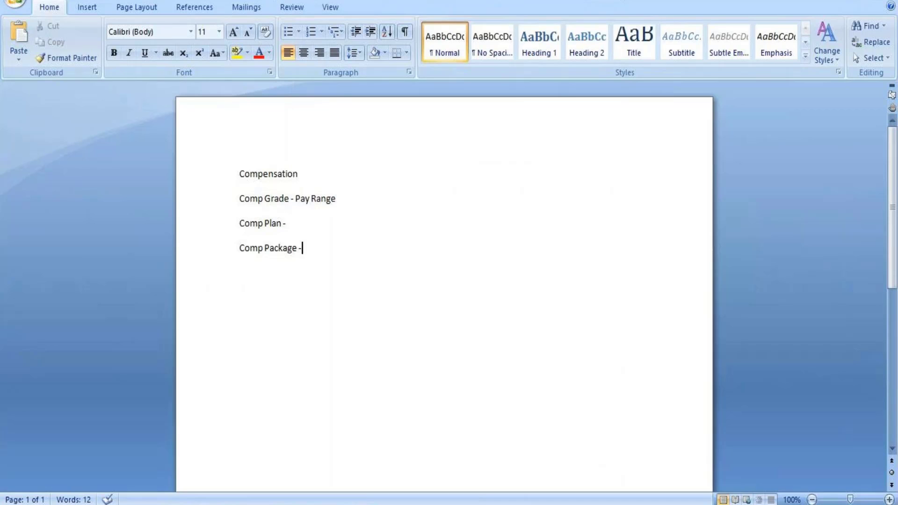
{"action": "key", "text": "Return"}
{"action": "type", "text": "Eligibil"}
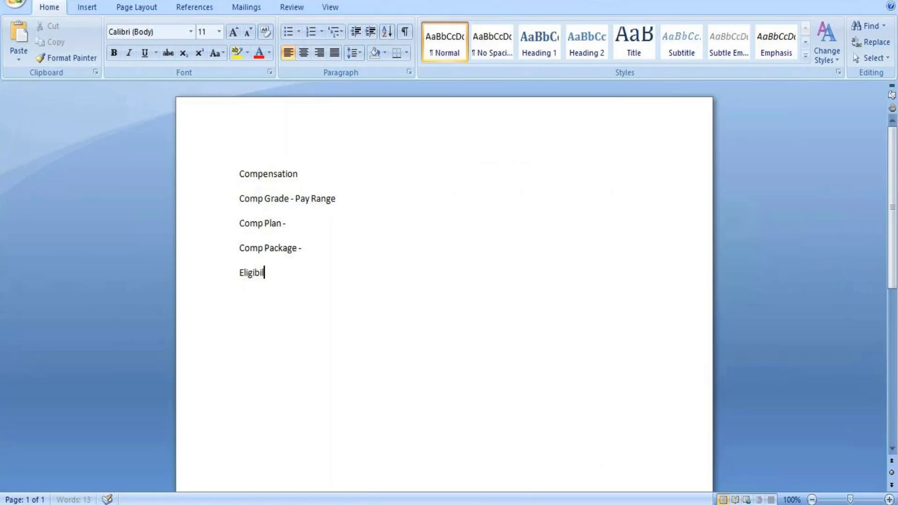
{"action": "type", "text": "ity Rule -"}
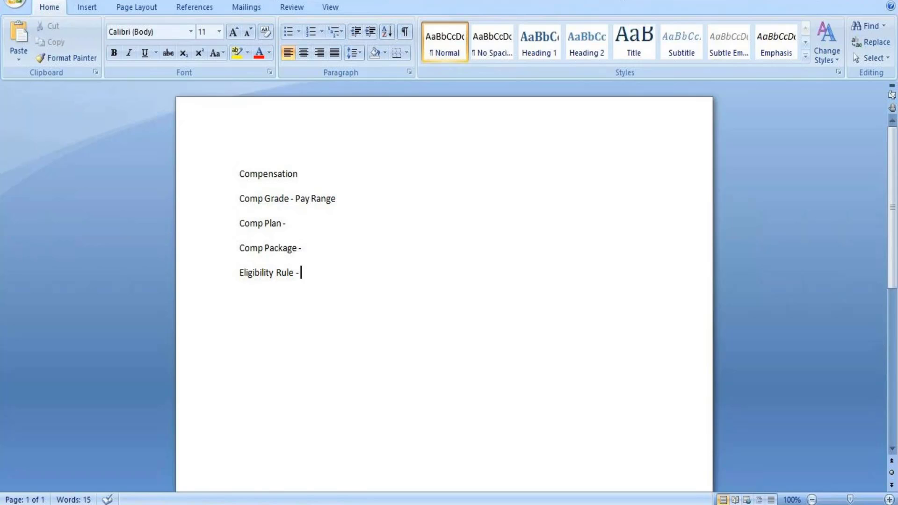
Add the line "1. Define Comp Elements" below the Eligibility Rule line
{"action": "key", "text": "Return"}
{"action": "type", "text": "1."}
{"action": "type", "text": "Define Com"}
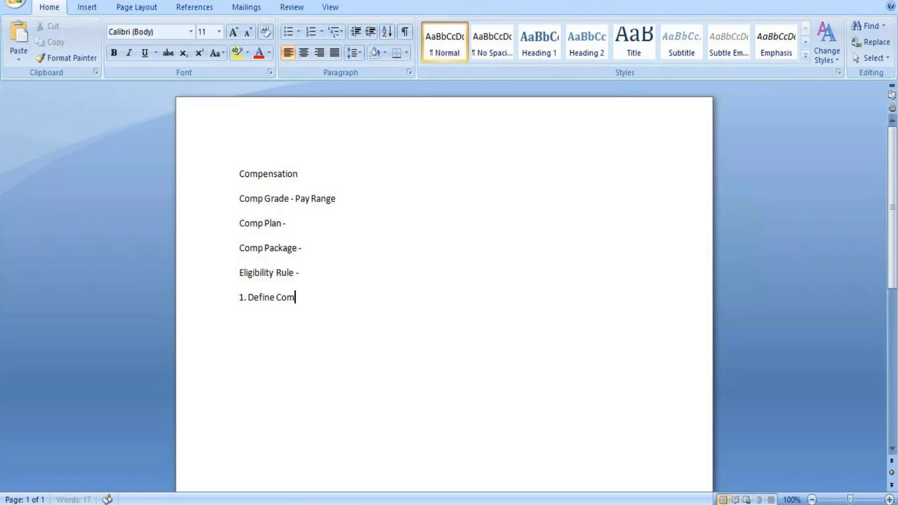
{"action": "type", "text": "p E"}
{"action": "type", "text": "tnt"}
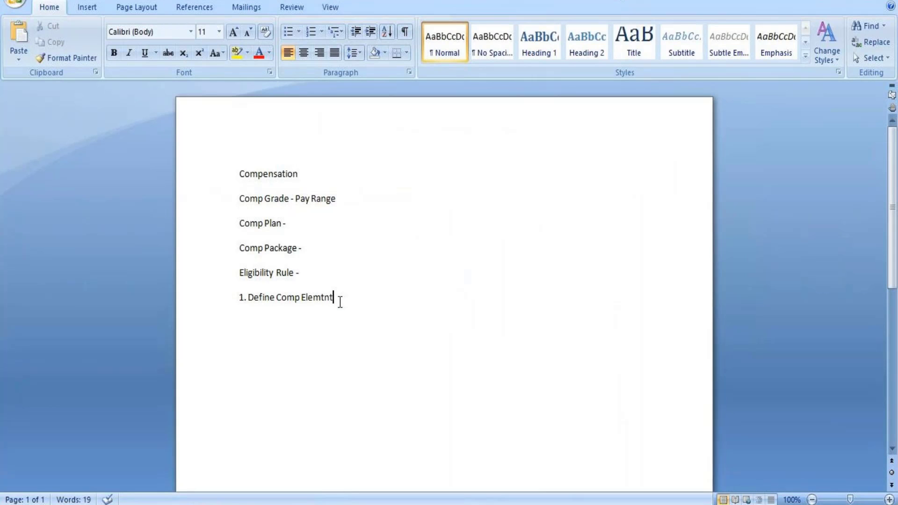
{"action": "key", "text": "BackSpace"}
{"action": "key", "text": "BackSpace"}
{"action": "key", "text": "BackSpace"}
{"action": "key", "text": "BackSpace"}
{"action": "type", "text": "ments"}
Add the second numbered line, "2.Defne Comp Plans", below the first one
{"action": "key", "text": "Return"}
{"action": "type", "text": "2.Defne Comp Pla"}
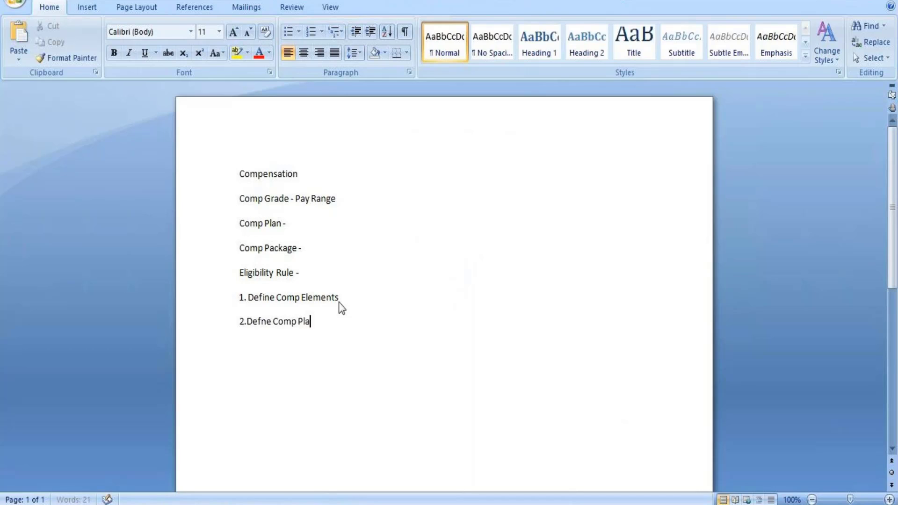
{"action": "type", "text": "ns"}
Add the third numbered line, "3.Bundle together 1 & 2 makes compensation package"
{"action": "key", "text": "Return"}
{"action": "type", "text": "3."}
{"action": "type", "text": "Bundle together"}
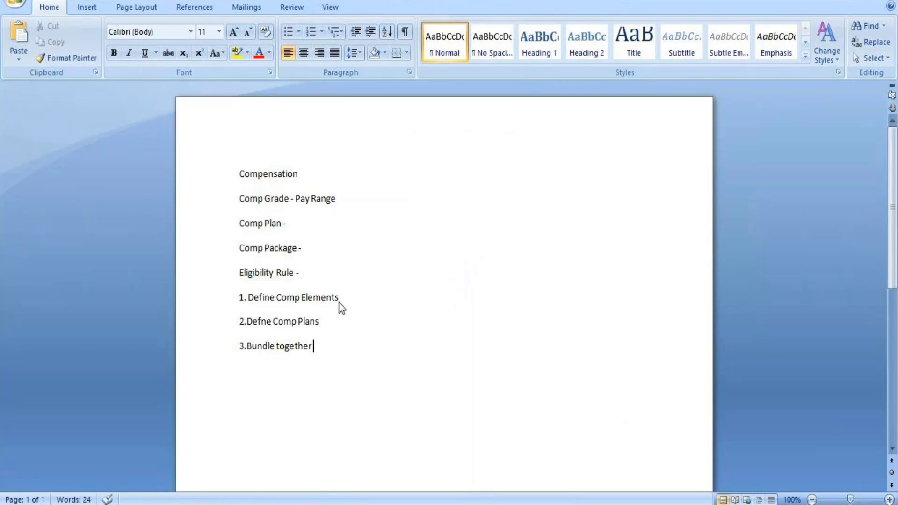
{"action": "type", "text": "1 & 2 makes"}
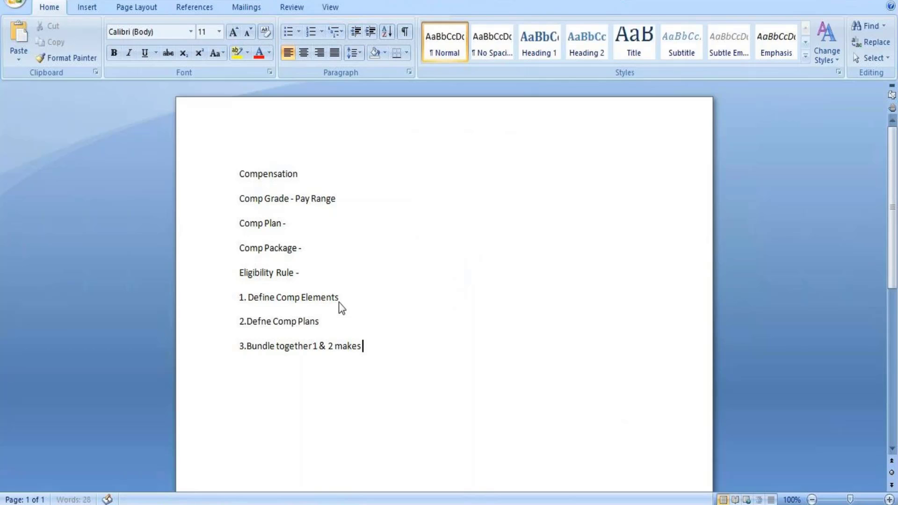
{"action": "type", "text": " compensation package"}
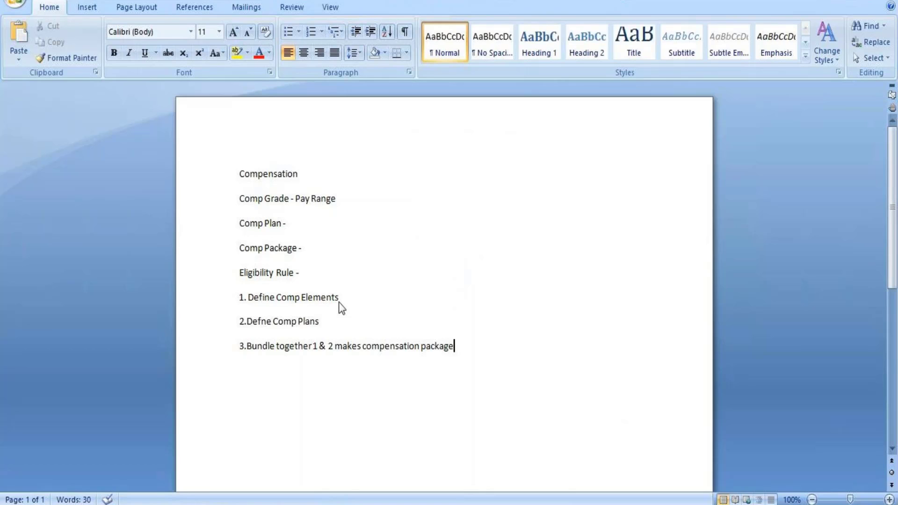
Add the fourth numbered line, "4.Eligibility rule", below the compensation package line
{"action": "key", "text": "Return"}
{"action": "type", "text": "4."}
{"action": "type", "text": "Eligib"}
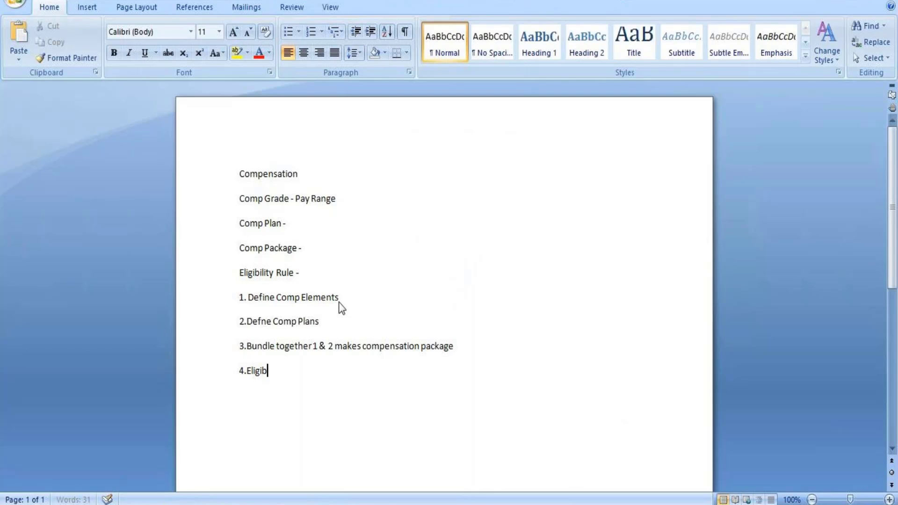
{"action": "type", "text": "ility rule"}
Add the line "5.Final assign comp components to 4th step" and select all five numbered lines
{"action": "key", "text": "Return"}
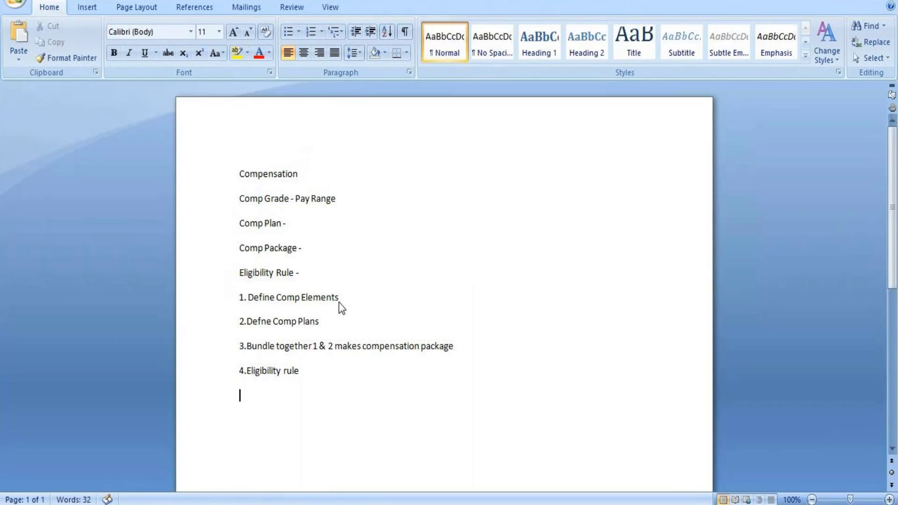
{"action": "type", "text": "5."}
{"action": "type", "text": "Final assi"}
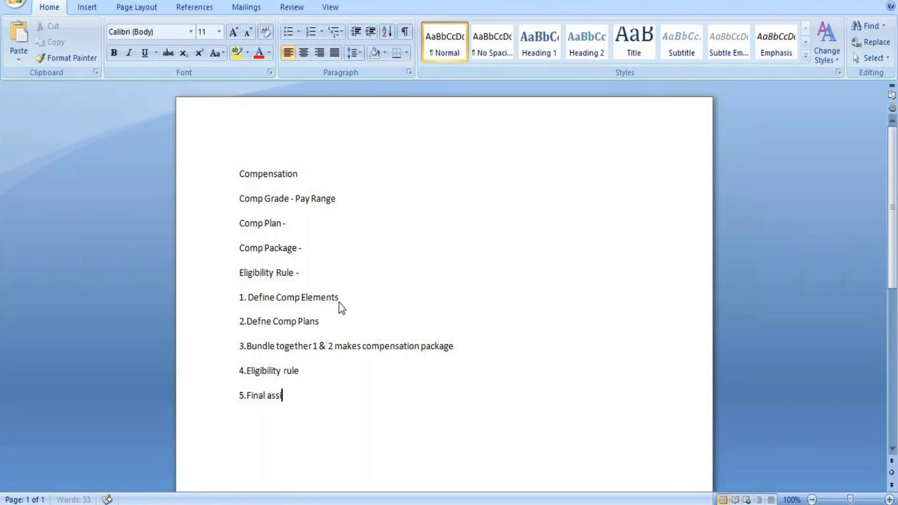
{"action": "type", "text": "gn comp compo"}
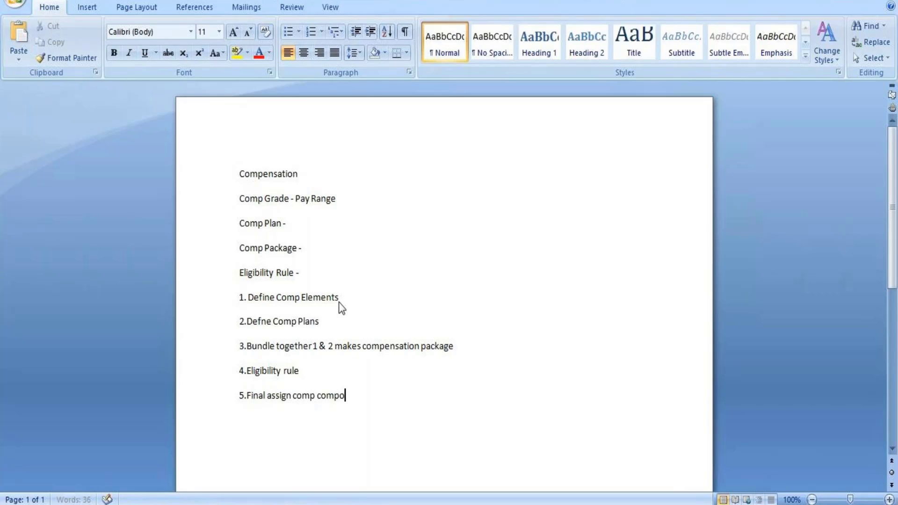
{"action": "type", "text": "nets"}
{"action": "key", "text": "BackSpace"}
{"action": "key", "text": "BackSpace"}
{"action": "key", "text": "BackSpace"}
{"action": "key", "text": "BackSpace"}
{"action": "type", "text": "nents to "}
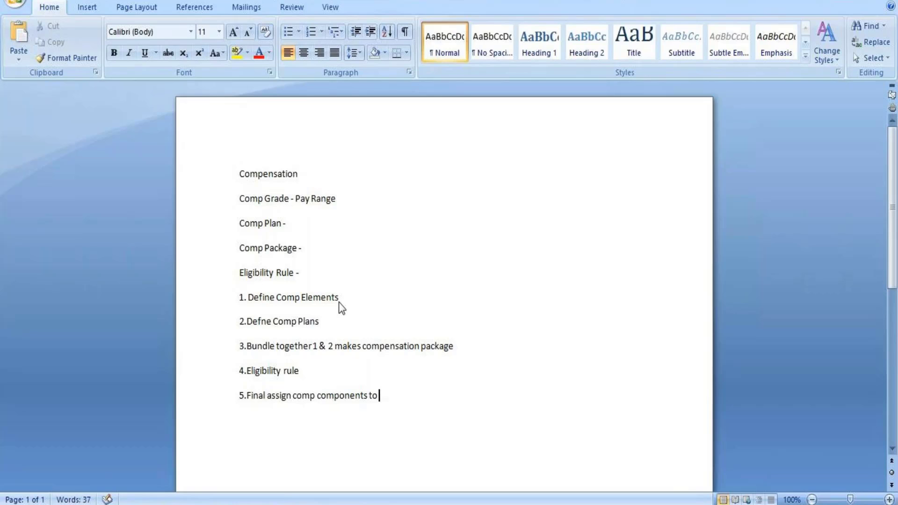
{"action": "type", "text": "4th step"}
{"action": "left_click_drag", "start_coordinate": [240, 300], "coordinate": [437, 401]}
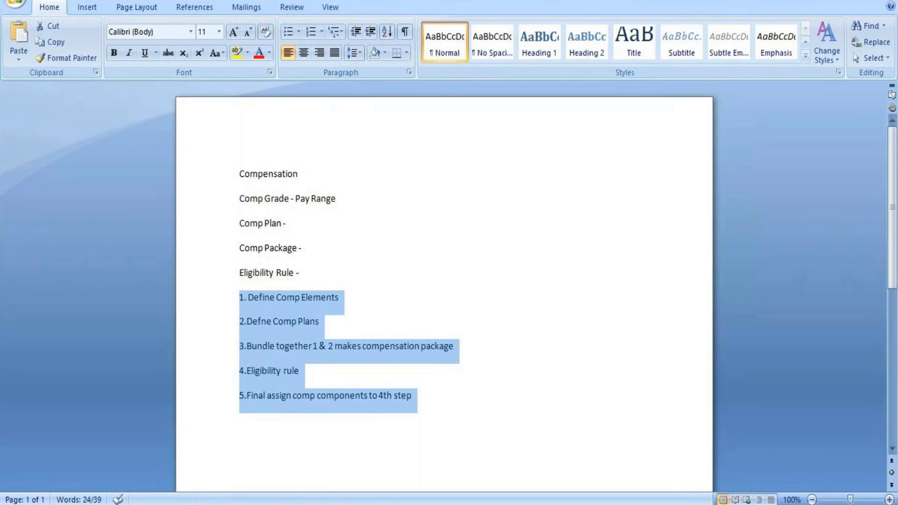
Deselect the numbered lines, switch to Workday and open the Compensation section of the signed-in worker's profile
{"action": "left_click", "coordinate": [412, 396]}
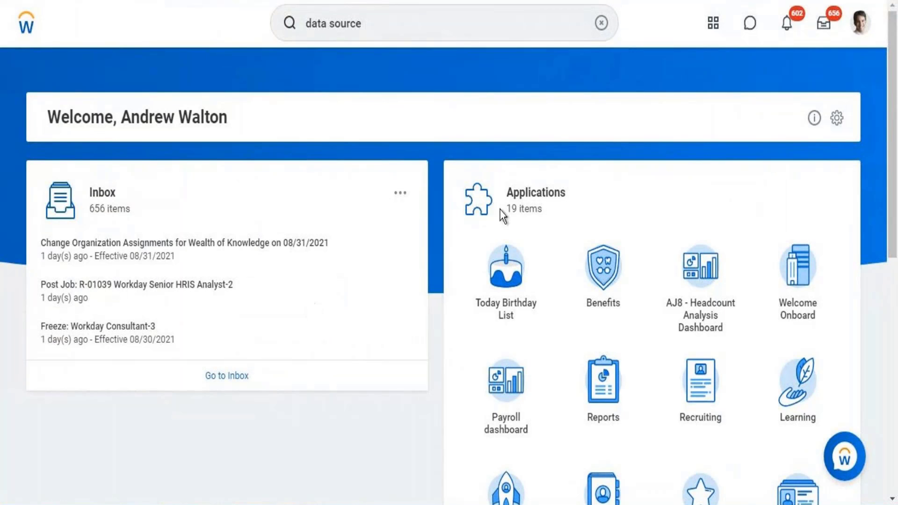
{"action": "left_click", "coordinate": [860, 24]}
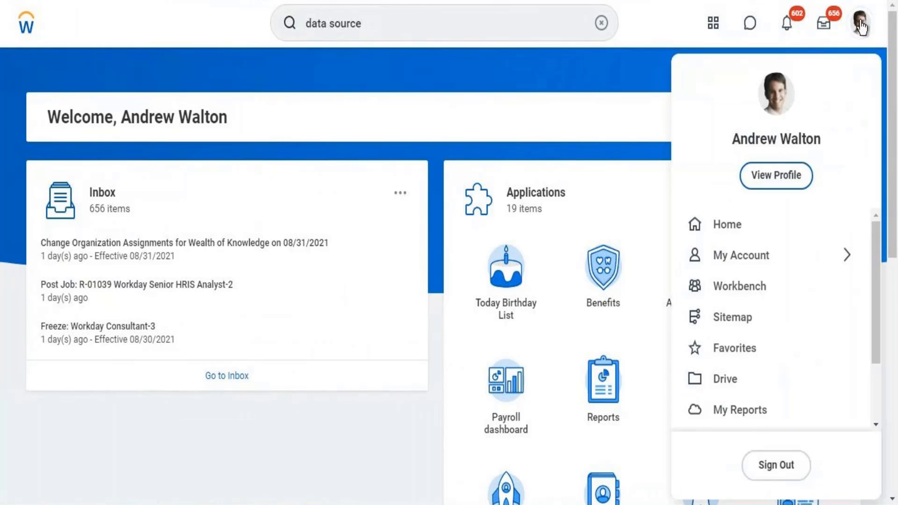
{"action": "left_click", "coordinate": [764, 181]}
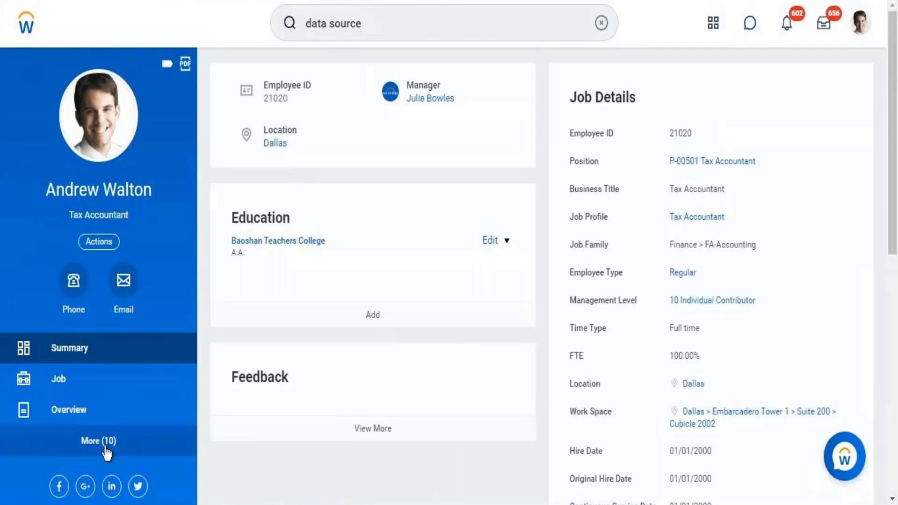
{"action": "left_click", "coordinate": [107, 445]}
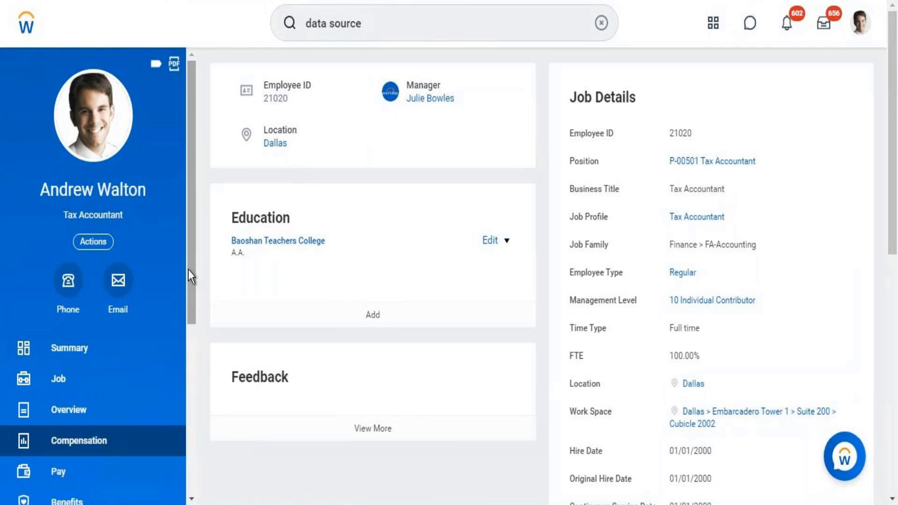
{"action": "left_click_drag", "start_coordinate": [193, 257], "coordinate": [191, 352]}
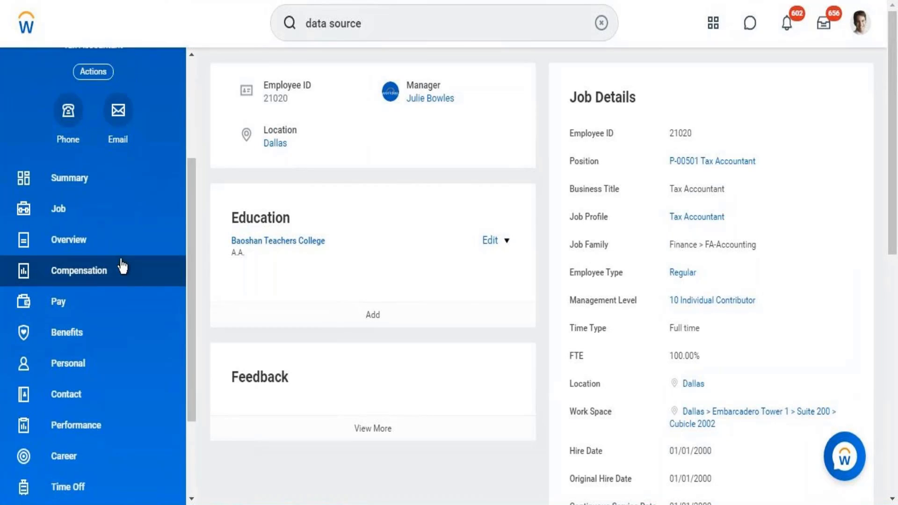
{"action": "left_click", "coordinate": [117, 280]}
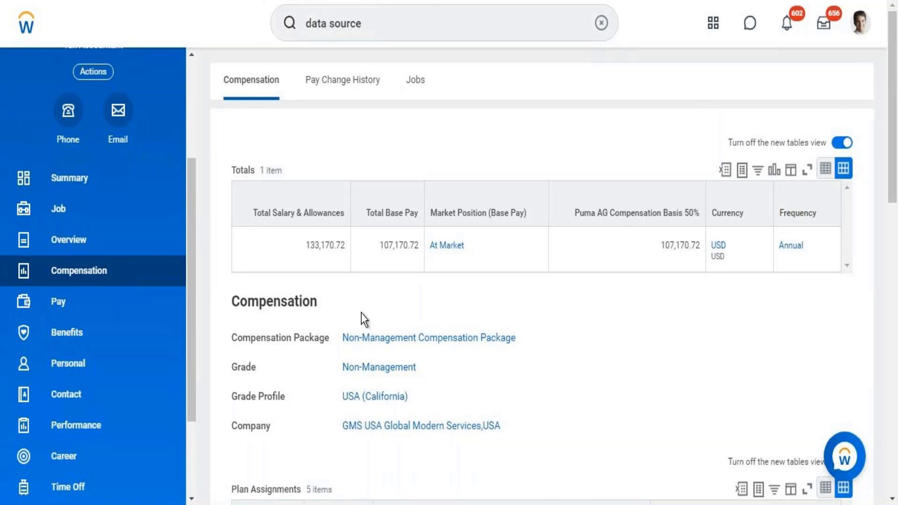
Open the Non-Management Compensation Package in a new tab and review its details and compensation grades
{"action": "right_click", "coordinate": [405, 345]}
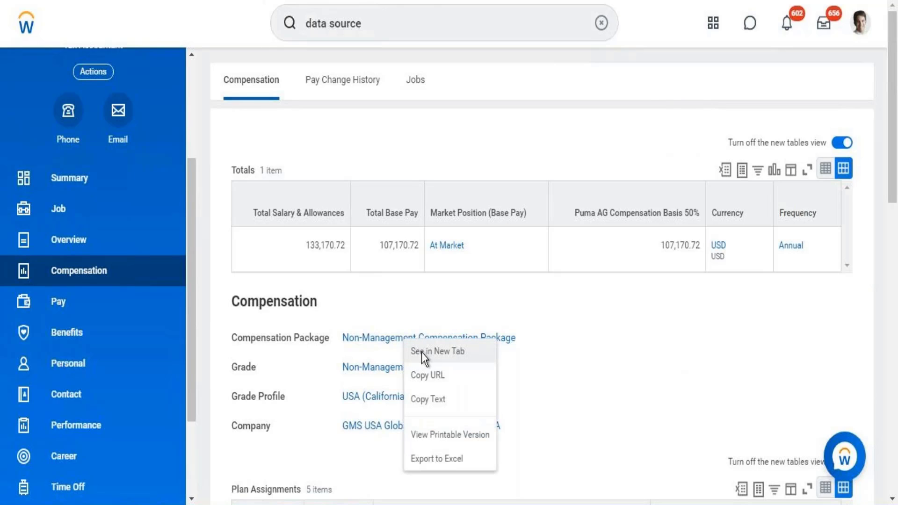
{"action": "left_click", "coordinate": [422, 355]}
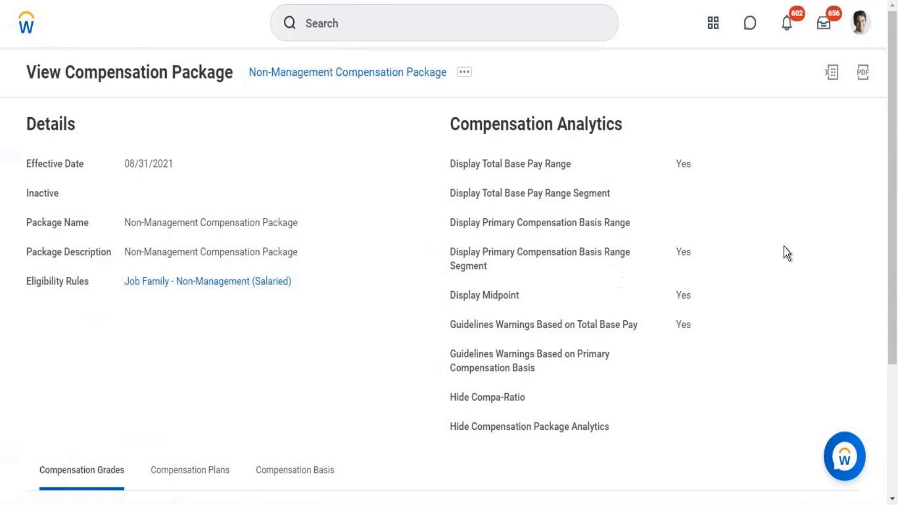
{"action": "scroll", "coordinate": [888, 200], "scroll_direction": "down", "scroll_amount": 4}
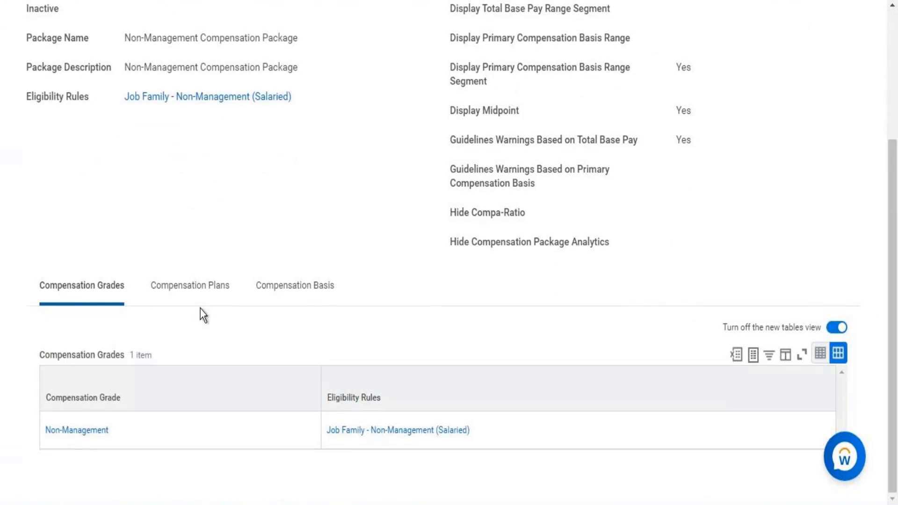
Show the package's compensation plans and review them with their eligibility rules
{"action": "left_click", "coordinate": [195, 297]}
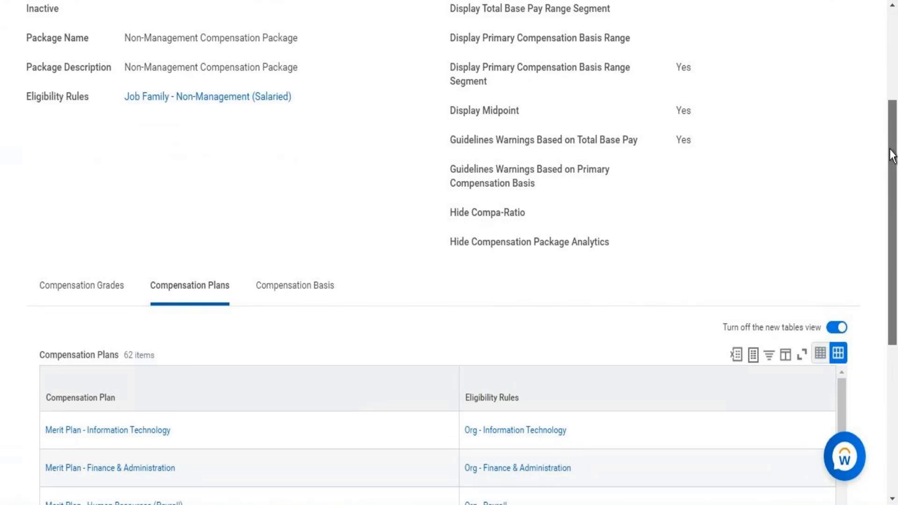
{"action": "scroll", "coordinate": [892, 156], "scroll_direction": "down", "scroll_amount": 5}
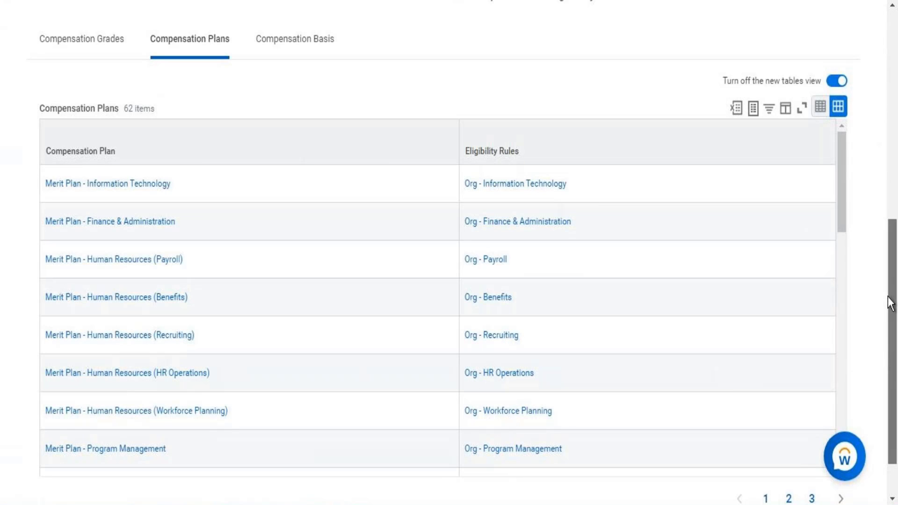
{"action": "scroll", "coordinate": [888, 291], "scroll_direction": "up", "scroll_amount": 4}
{"action": "scroll", "coordinate": [883, 240], "scroll_direction": "up", "scroll_amount": 1}
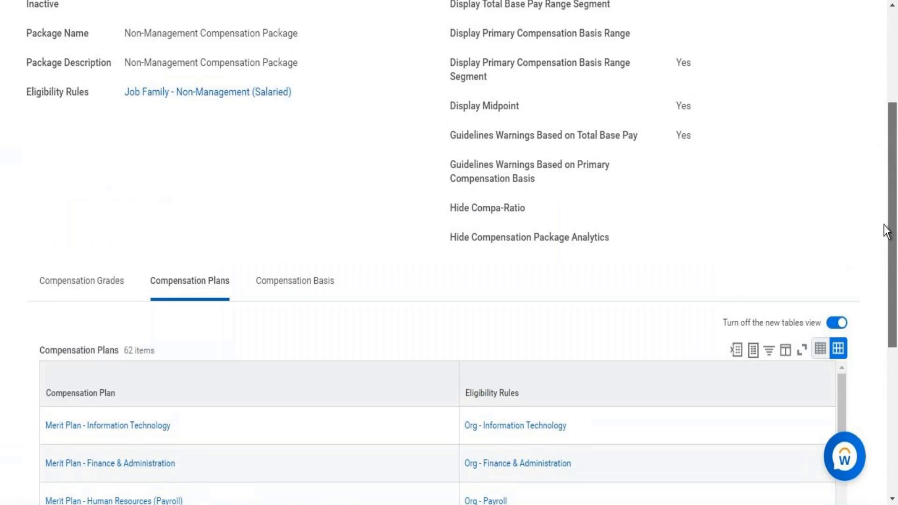
{"action": "scroll", "coordinate": [890, 146], "scroll_direction": "up", "scroll_amount": 3}
{"action": "scroll", "coordinate": [889, 158], "scroll_direction": "up", "scroll_amount": 1}
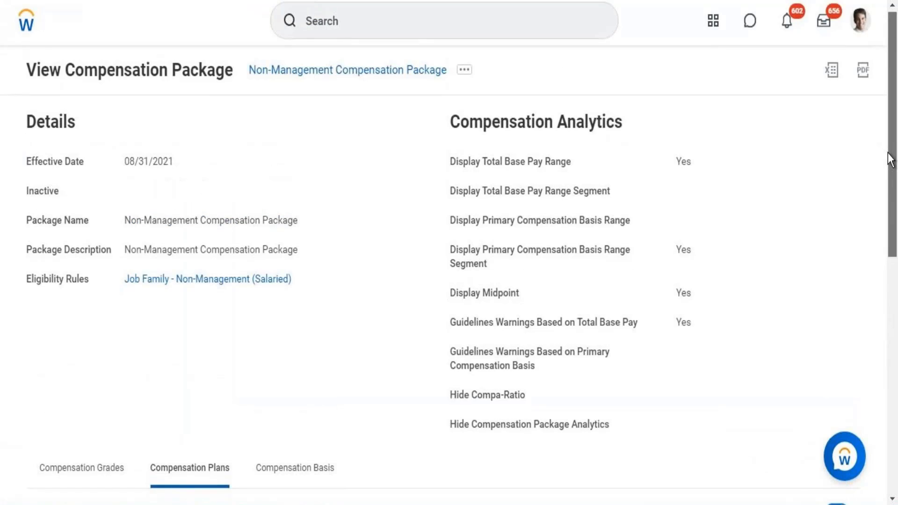
Compare the package details with its compensation plans, and view the package's compensation basis
{"action": "scroll", "coordinate": [888, 185], "scroll_direction": "down", "scroll_amount": 1}
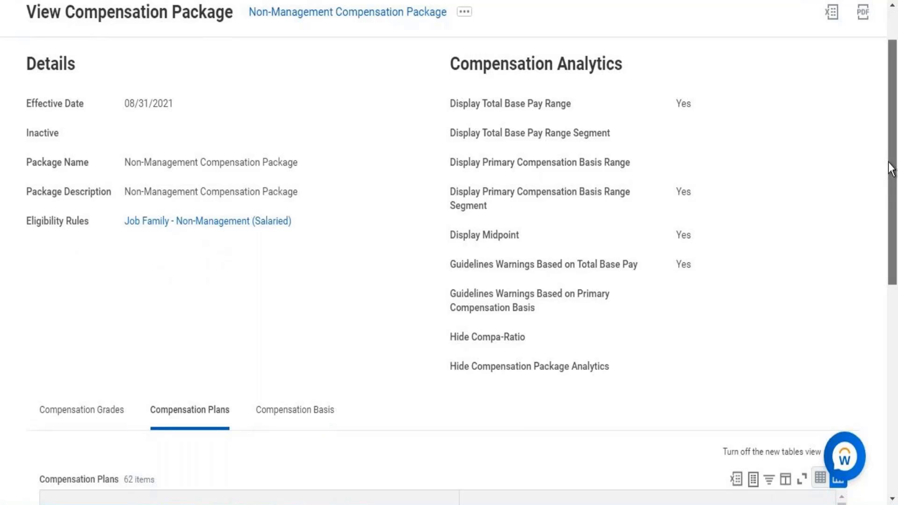
{"action": "scroll", "coordinate": [885, 207], "scroll_direction": "down", "scroll_amount": 4}
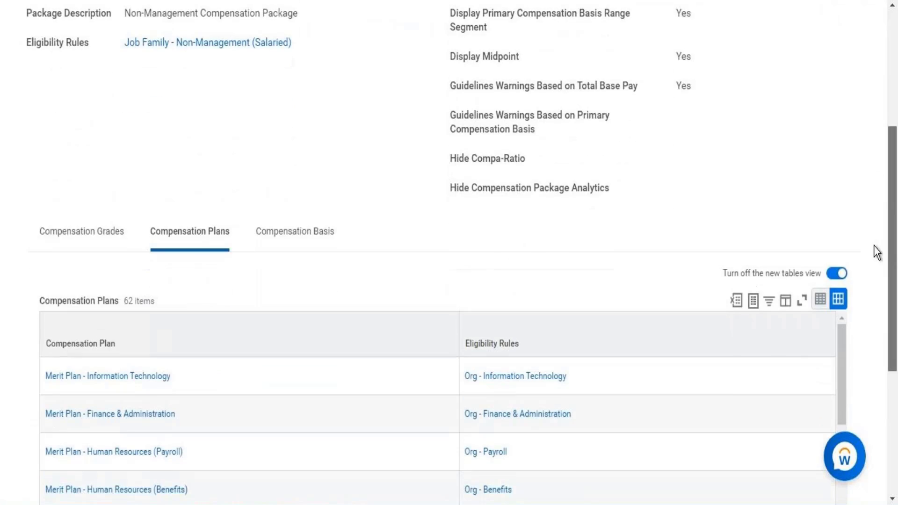
{"action": "scroll", "coordinate": [878, 182], "scroll_direction": "up", "scroll_amount": 3}
{"action": "scroll", "coordinate": [878, 181], "scroll_direction": "down", "scroll_amount": 6}
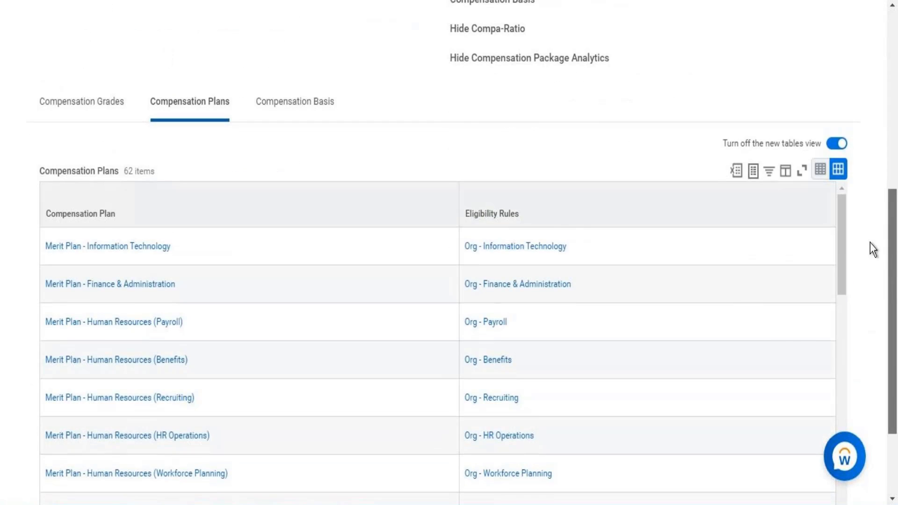
{"action": "scroll", "coordinate": [872, 248], "scroll_direction": "up", "scroll_amount": 4}
{"action": "scroll", "coordinate": [868, 186], "scroll_direction": "up", "scroll_amount": 4}
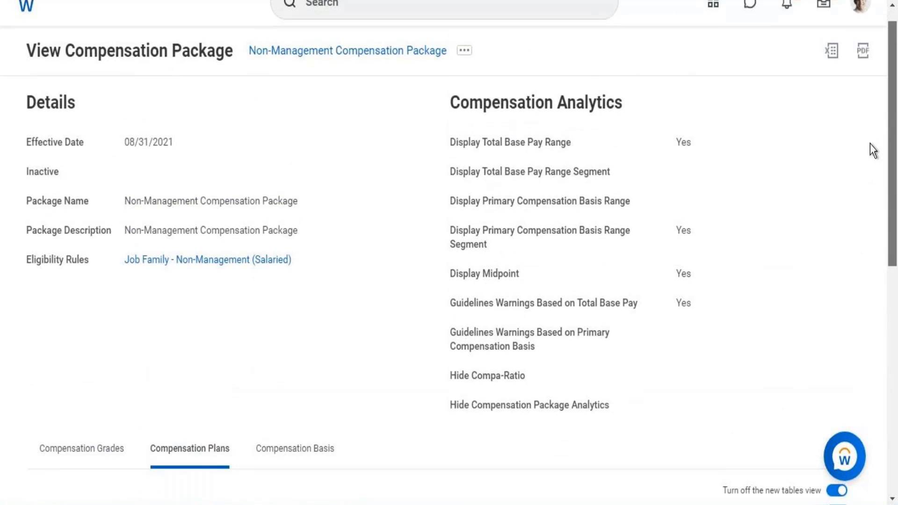
{"action": "scroll", "coordinate": [870, 166], "scroll_direction": "down", "scroll_amount": 4}
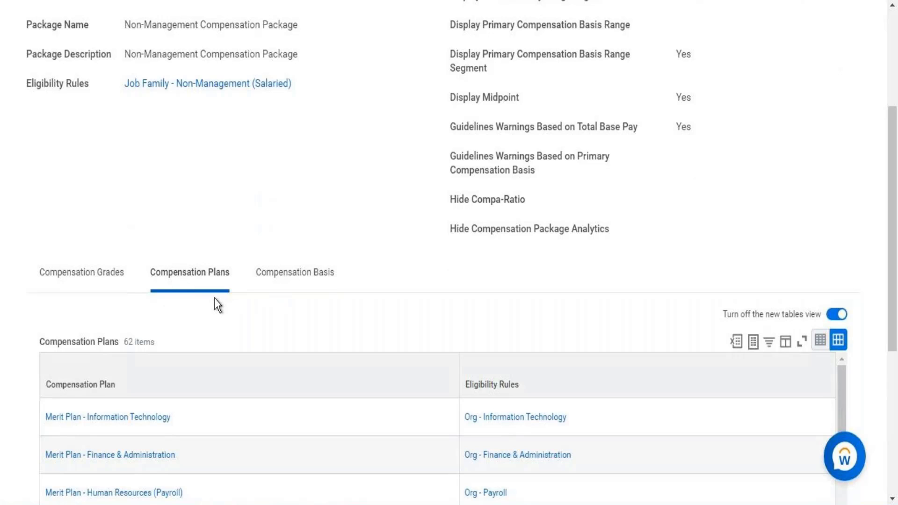
{"action": "left_click", "coordinate": [320, 273]}
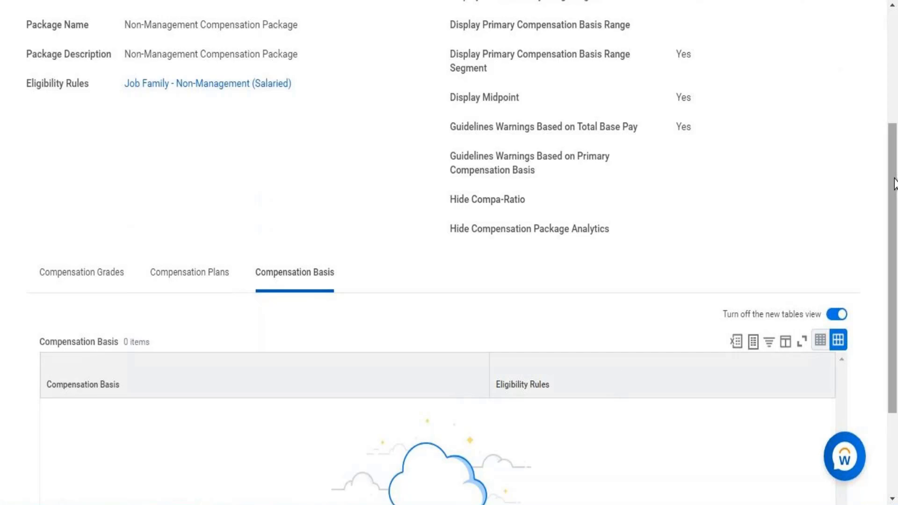
{"action": "left_click_drag", "start_coordinate": [892, 177], "coordinate": [884, 74]}
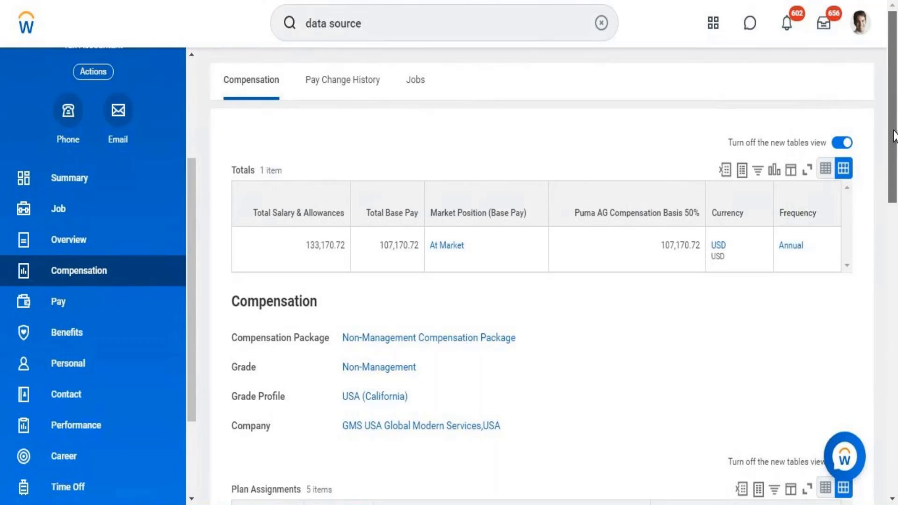
Examine the Plan Assignments and Stock Grants tables on the worker's Compensation page
{"action": "scroll", "coordinate": [888, 196], "scroll_direction": "down", "scroll_amount": 5}
{"action": "scroll", "coordinate": [882, 294], "scroll_direction": "down", "scroll_amount": 7}
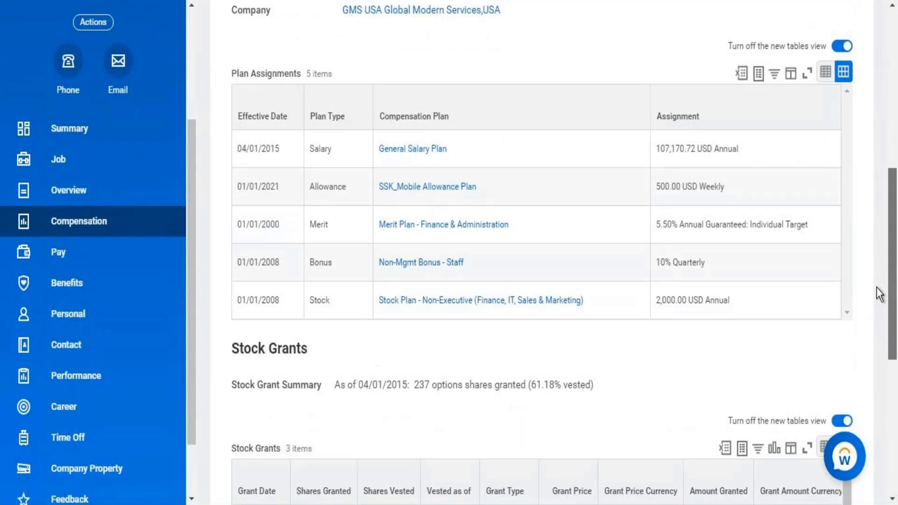
{"action": "scroll", "coordinate": [873, 316], "scroll_direction": "up", "scroll_amount": 3}
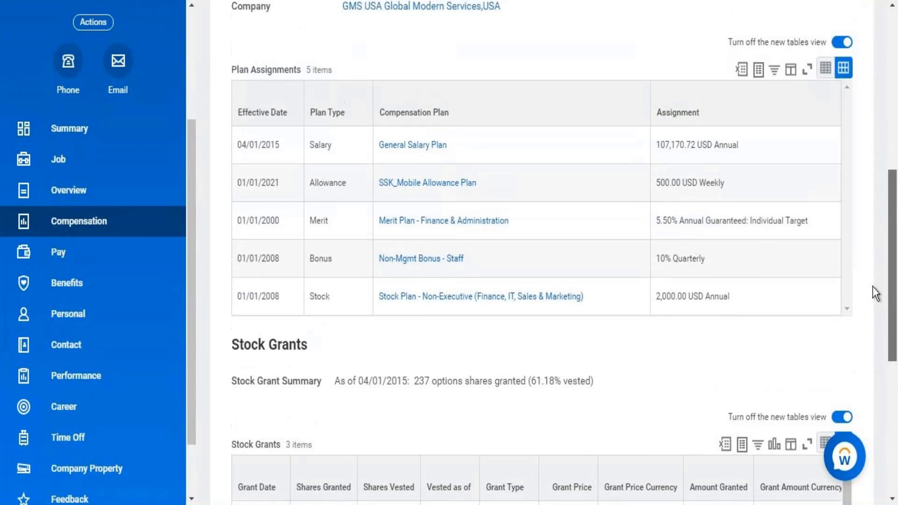
{"action": "scroll", "coordinate": [878, 276], "scroll_direction": "up", "scroll_amount": 1}
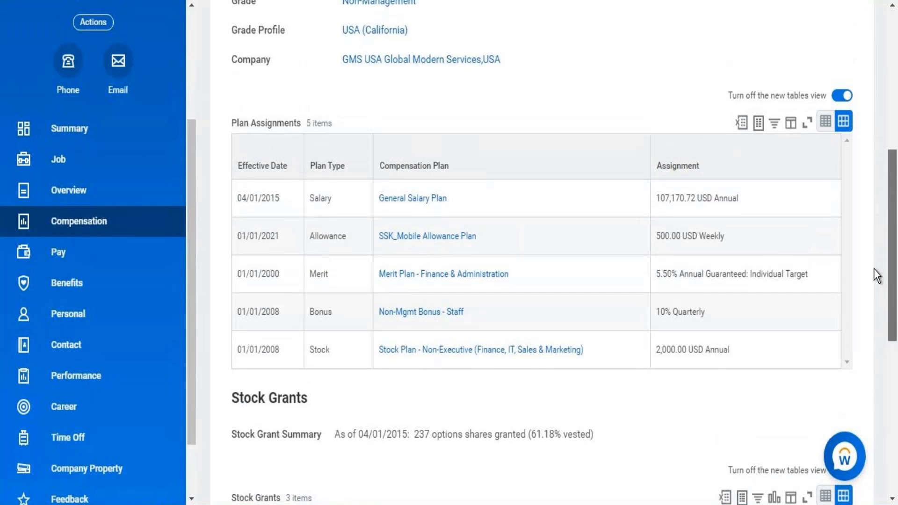
{"action": "scroll", "coordinate": [873, 265], "scroll_direction": "up", "scroll_amount": 2}
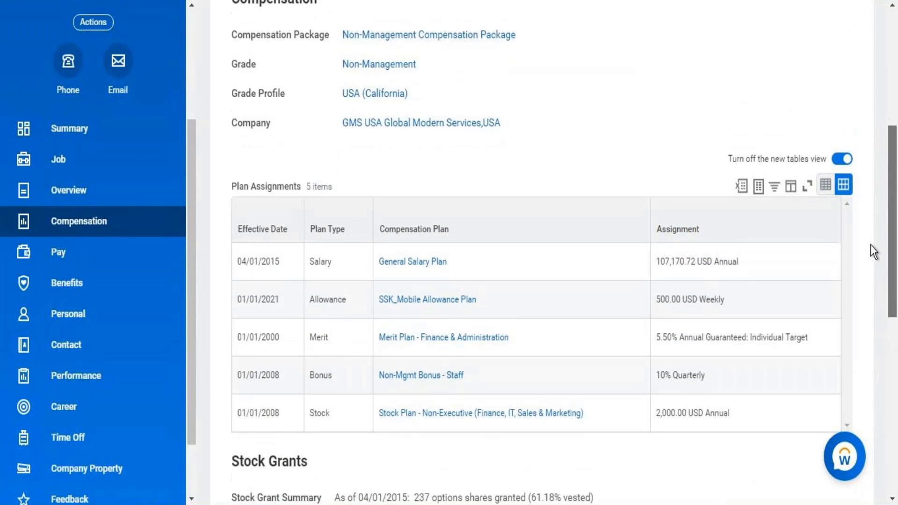
{"action": "scroll", "coordinate": [871, 246], "scroll_direction": "down", "scroll_amount": 4}
{"action": "scroll", "coordinate": [864, 304], "scroll_direction": "up", "scroll_amount": 1}
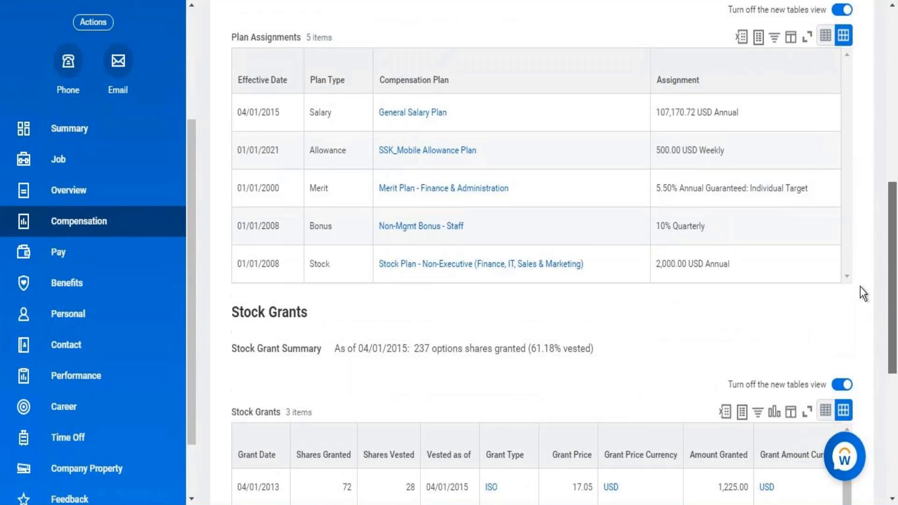
{"action": "scroll", "coordinate": [863, 294], "scroll_direction": "up", "scroll_amount": 2}
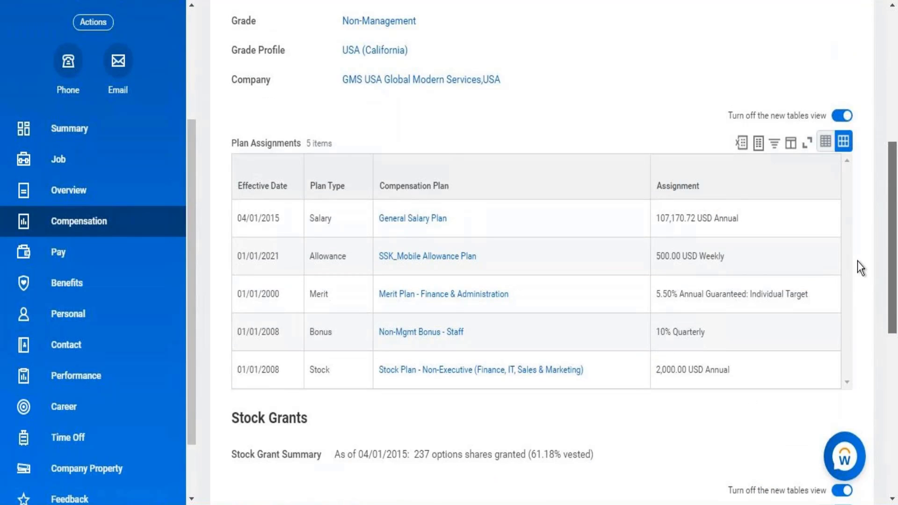
{"action": "scroll", "coordinate": [856, 259], "scroll_direction": "up", "scroll_amount": 1}
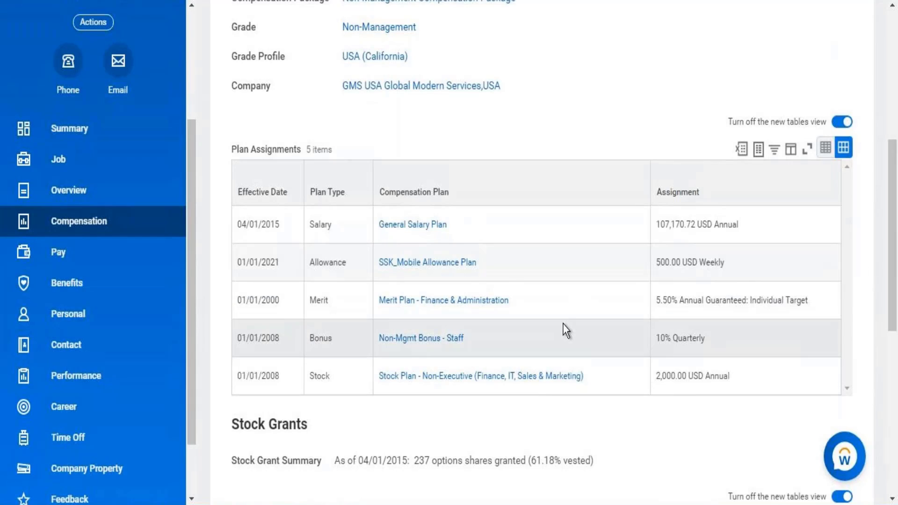
Open the General Salary Plan in a new tab and check its eligibility rules and compensation element
{"action": "right_click", "coordinate": [416, 228]}
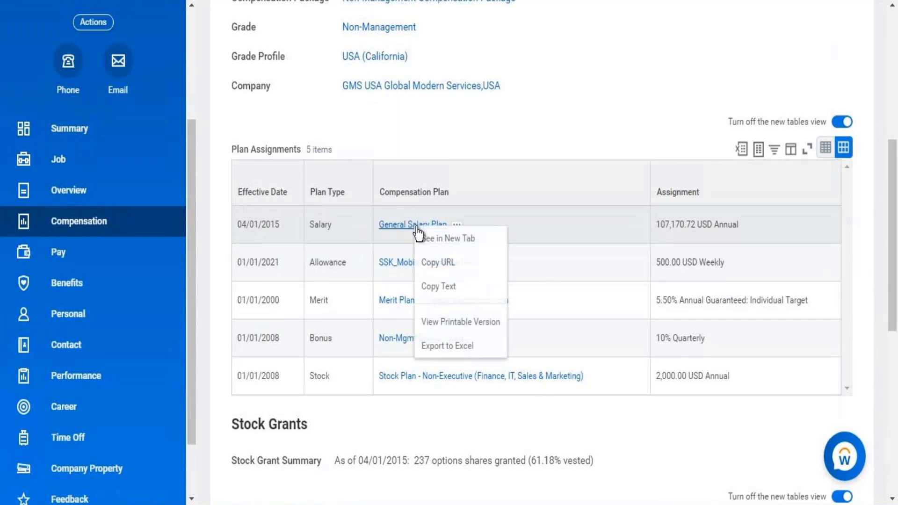
{"action": "left_click", "coordinate": [439, 239]}
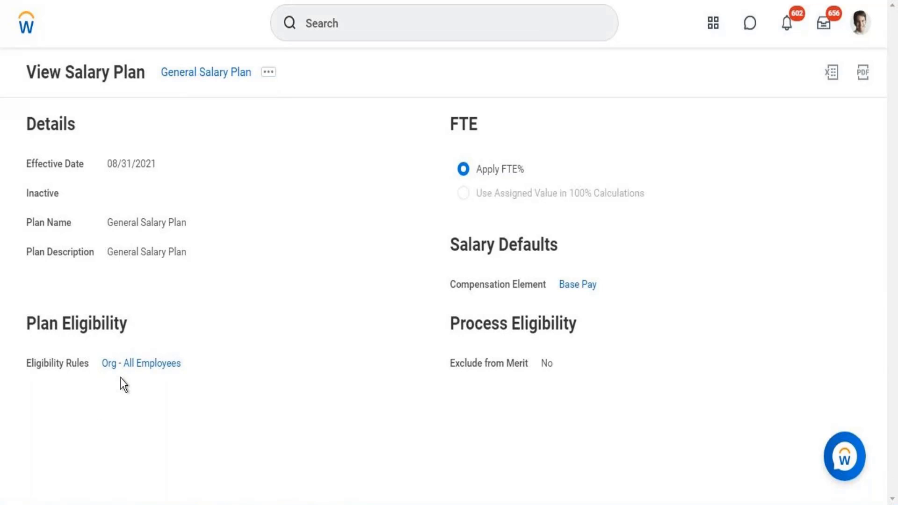
{"action": "mouse_move", "coordinate": [117, 372]}
{"action": "mouse_move", "coordinate": [586, 290]}
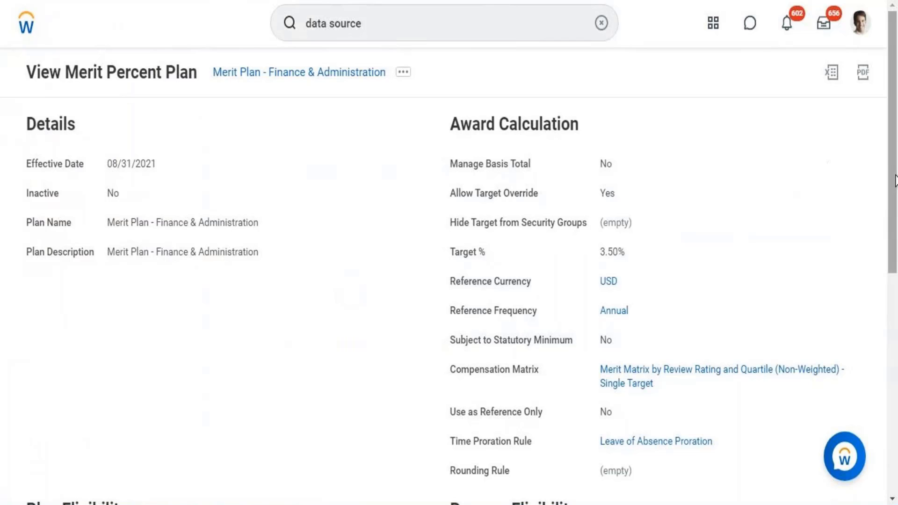
Review the award calculation, eligibility and merit plan events of Merit Plan - Finance & Administration
{"action": "left_click_drag", "start_coordinate": [894, 96], "coordinate": [877, 220]}
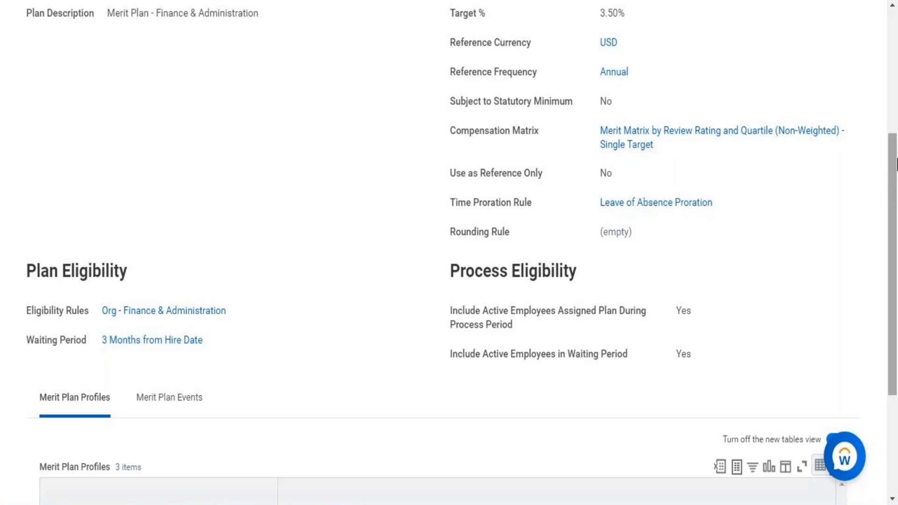
{"action": "scroll", "coordinate": [893, 243], "scroll_direction": "down", "scroll_amount": 4}
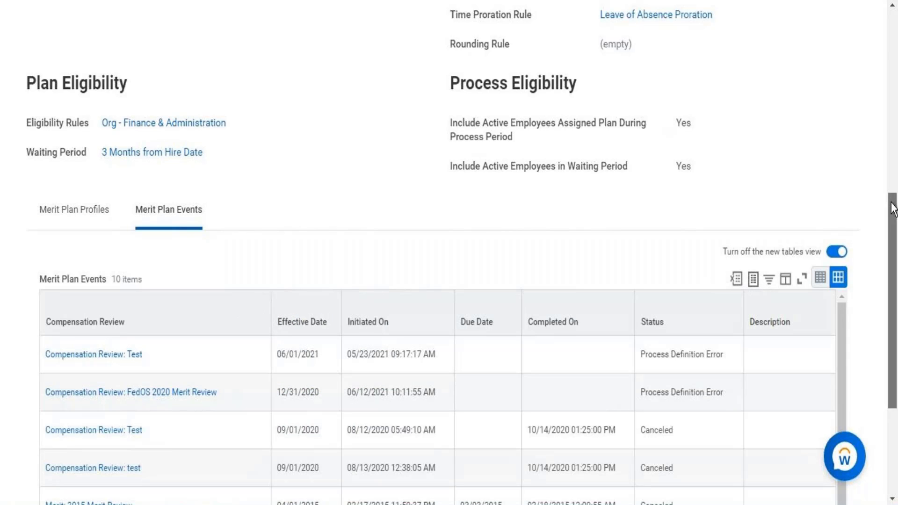
{"action": "left_click_drag", "start_coordinate": [893, 210], "coordinate": [861, 407]}
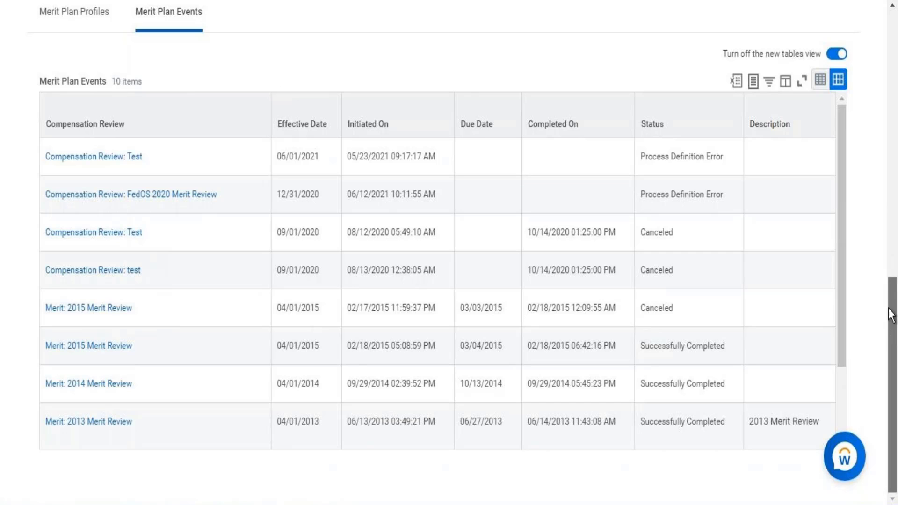
{"action": "scroll", "coordinate": [884, 262], "scroll_direction": "up", "scroll_amount": 3}
{"action": "left_click_drag", "start_coordinate": [886, 266], "coordinate": [882, 60]}
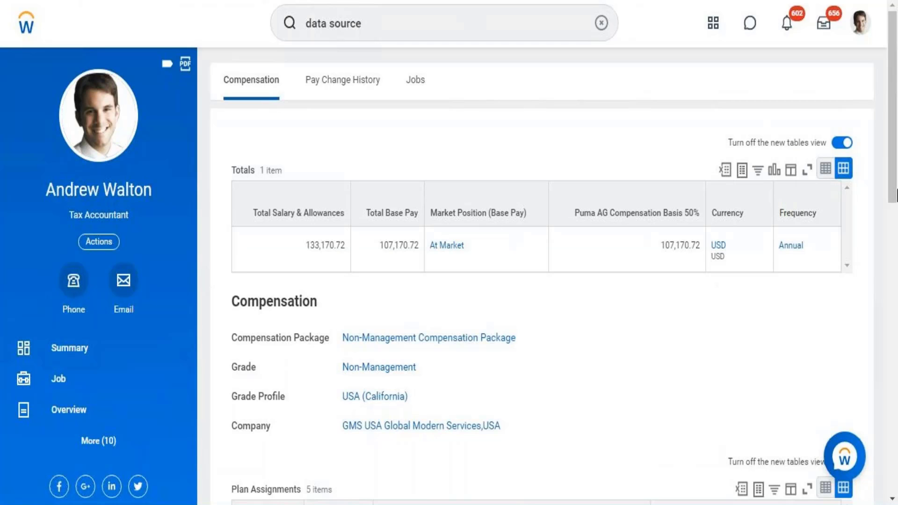
Open the Non-Mgmt Bonus - Staff plan from the plan assignments and review its award calculation and eligibility settings
{"action": "scroll", "coordinate": [871, 344], "scroll_direction": "down", "scroll_amount": 5}
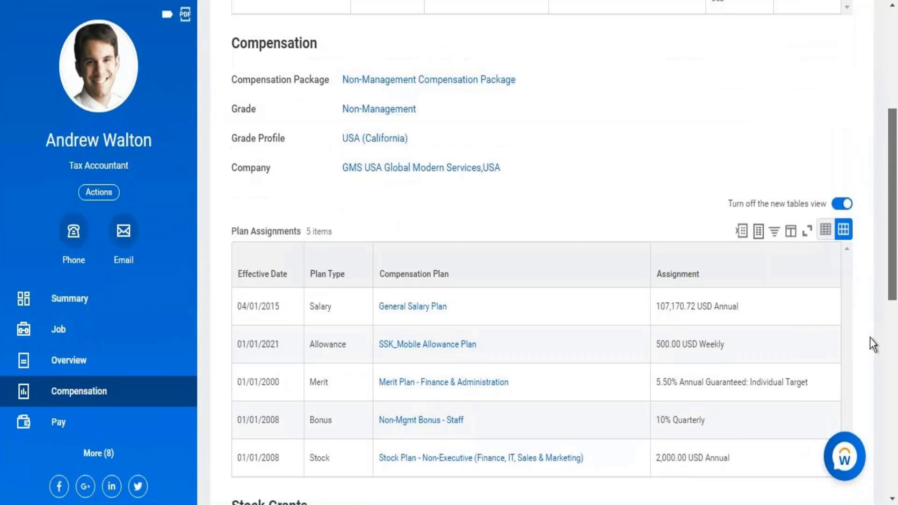
{"action": "scroll", "coordinate": [870, 339], "scroll_direction": "down", "scroll_amount": 4}
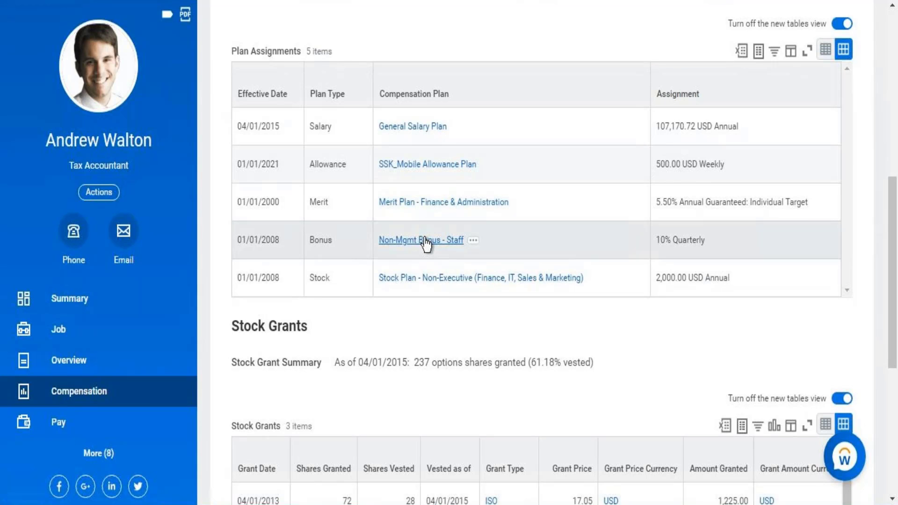
{"action": "left_click", "coordinate": [426, 241]}
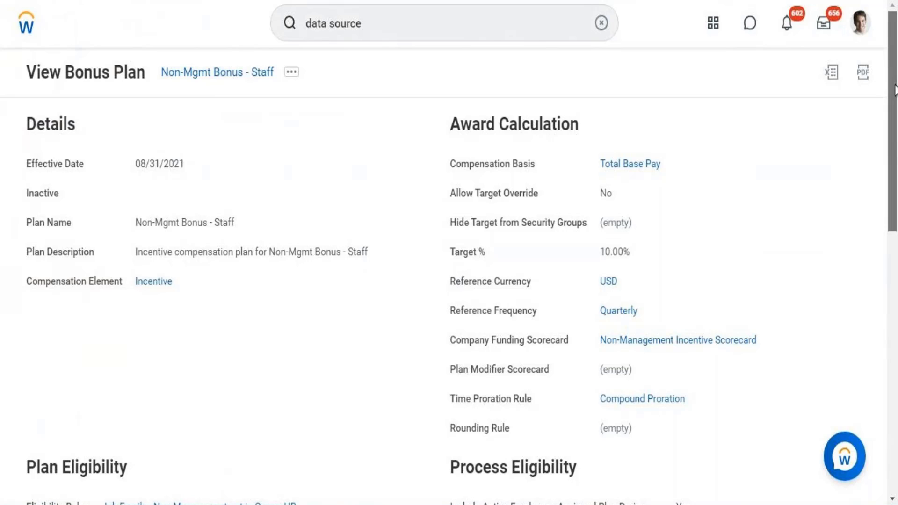
{"action": "left_click_drag", "start_coordinate": [893, 68], "coordinate": [895, 177]}
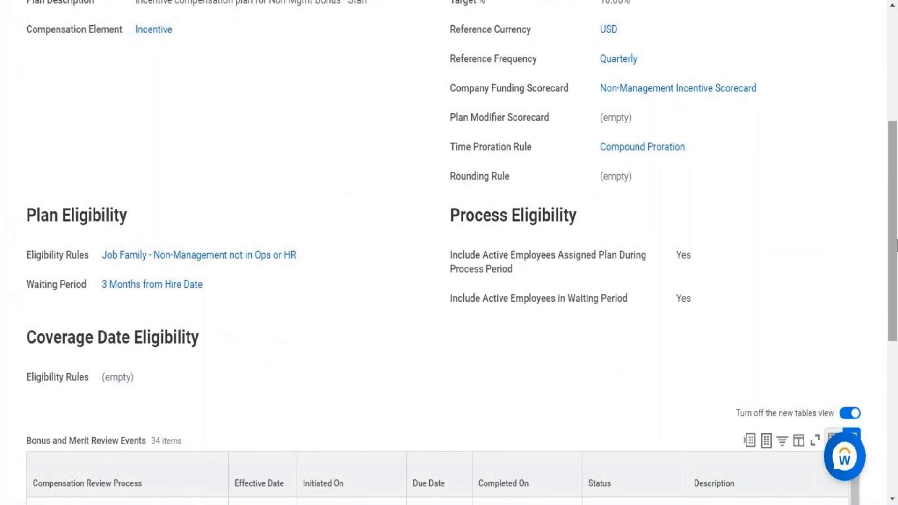
{"action": "mouse_move", "coordinate": [897, 245]}
{"action": "left_mouse_down"}
{"action": "mouse_move", "coordinate": [897, 159]}
{"action": "mouse_move", "coordinate": [897, 240]}
{"action": "left_mouse_up"}
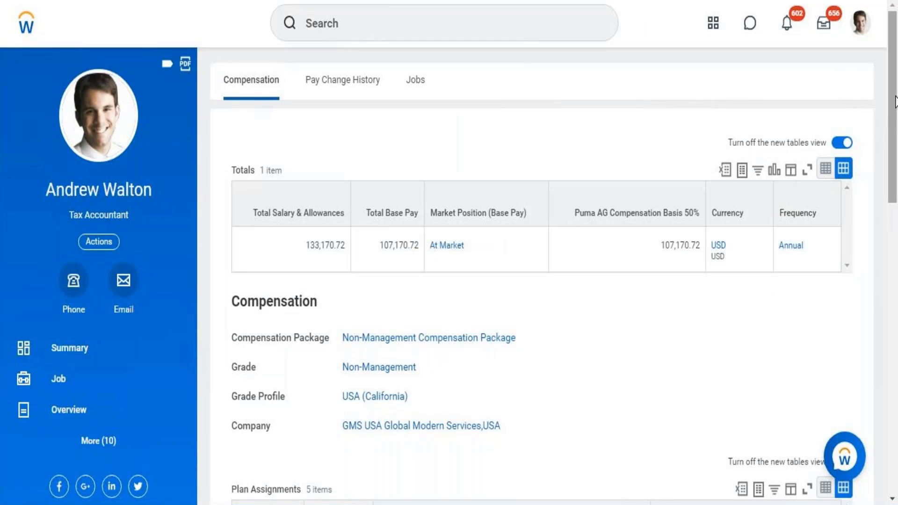
Review the worker's plan assignments, expand the full list of profile sections and reopen the Compensation section
{"action": "left_click_drag", "start_coordinate": [895, 96], "coordinate": [891, 254]}
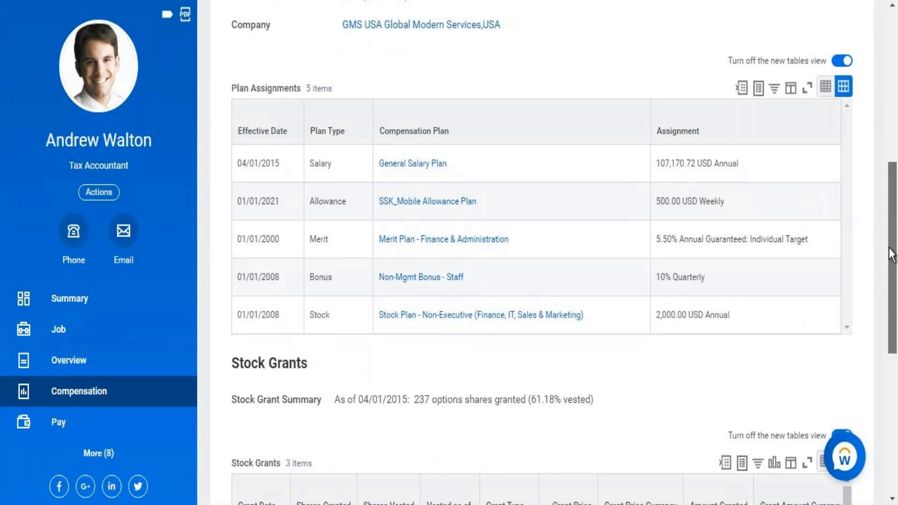
{"action": "left_click_drag", "start_coordinate": [891, 254], "coordinate": [896, 93]}
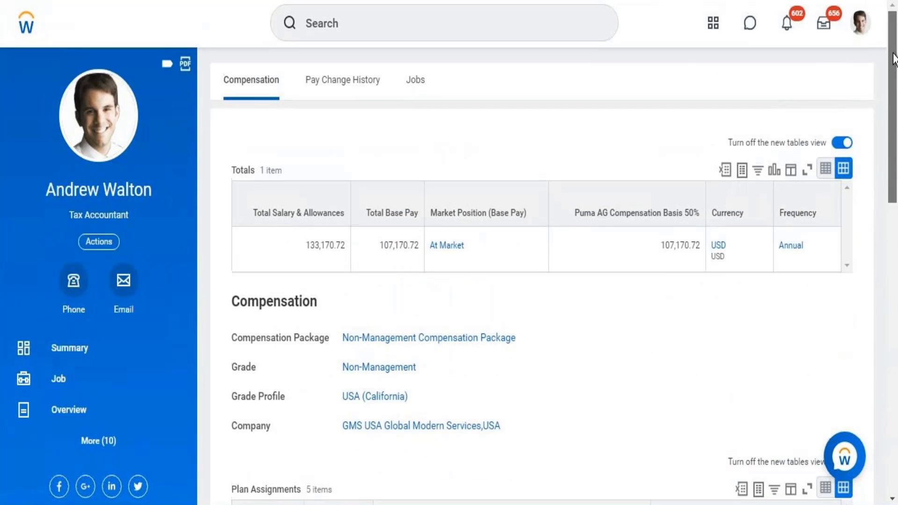
{"action": "left_click", "coordinate": [90, 452]}
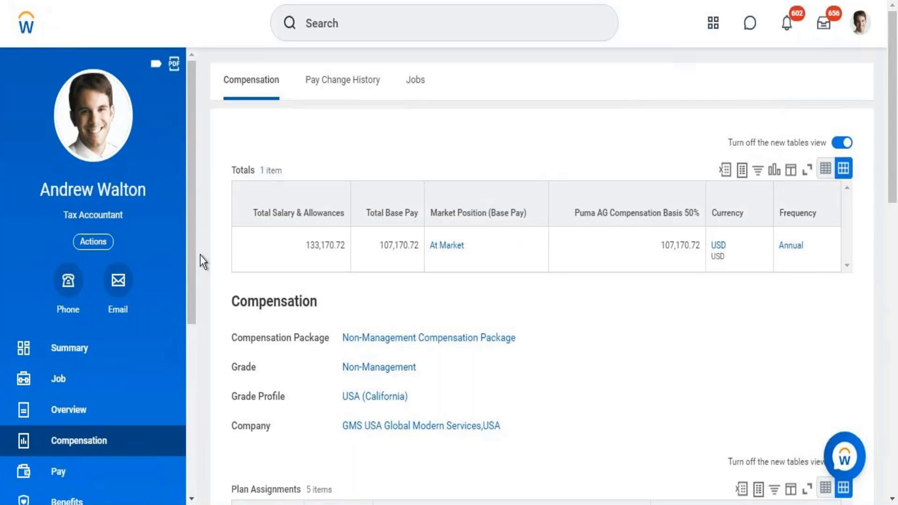
{"action": "left_click_drag", "start_coordinate": [192, 260], "coordinate": [189, 365]}
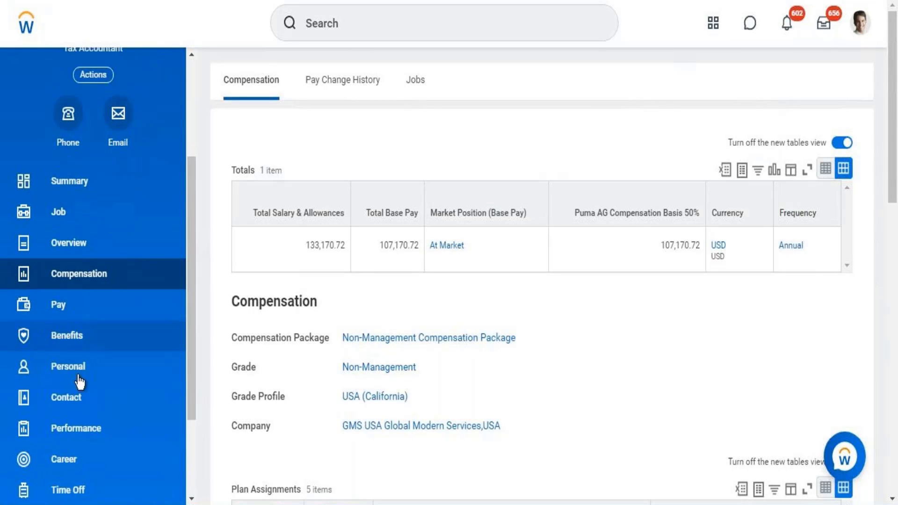
{"action": "left_click", "coordinate": [130, 283]}
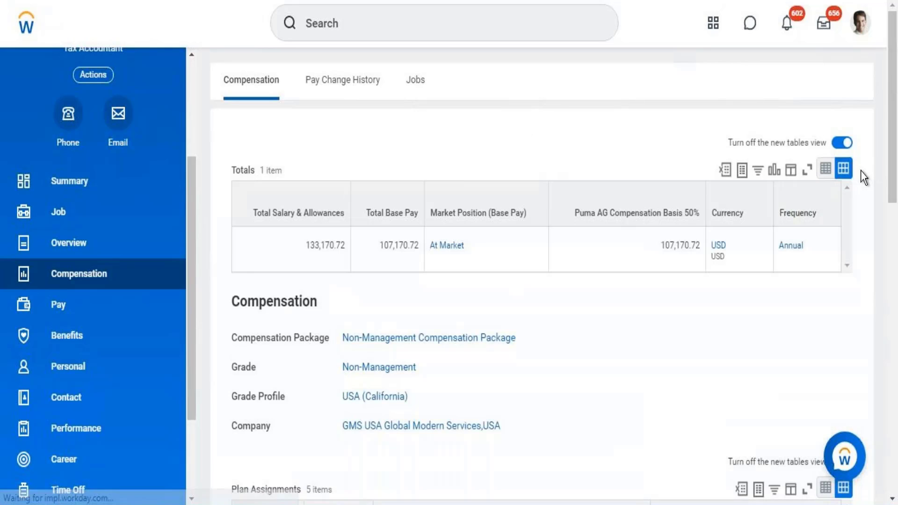
View the non-executive stock plan and examine the conditions of its eligibility rule, Org - Select List (F&A, IT, Sales & Marketing), in a new tab
{"action": "left_click_drag", "start_coordinate": [895, 143], "coordinate": [896, 352]}
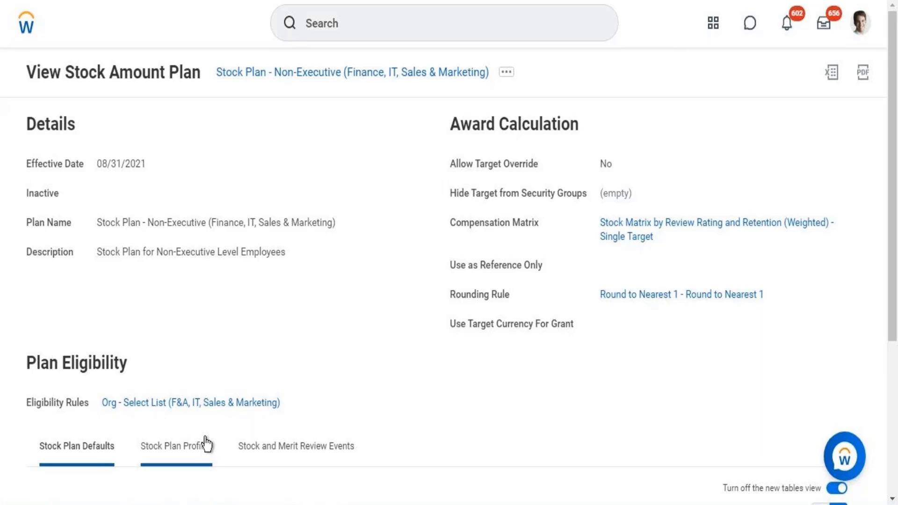
{"action": "right_click", "coordinate": [238, 412]}
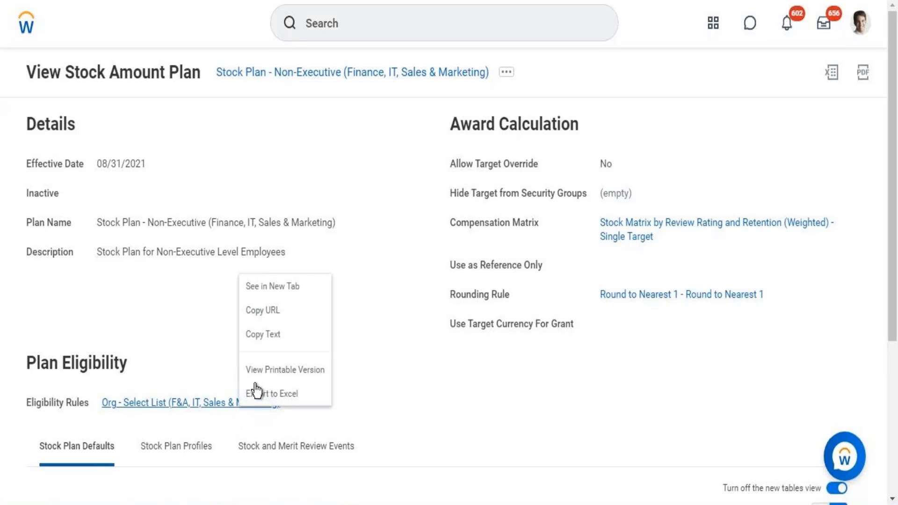
{"action": "left_click", "coordinate": [271, 291]}
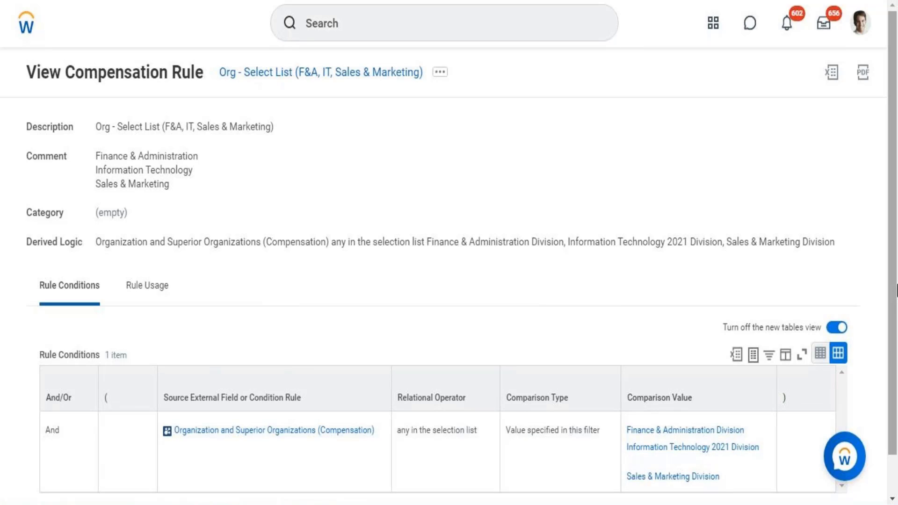
{"action": "left_click_drag", "start_coordinate": [894, 297], "coordinate": [891, 374]}
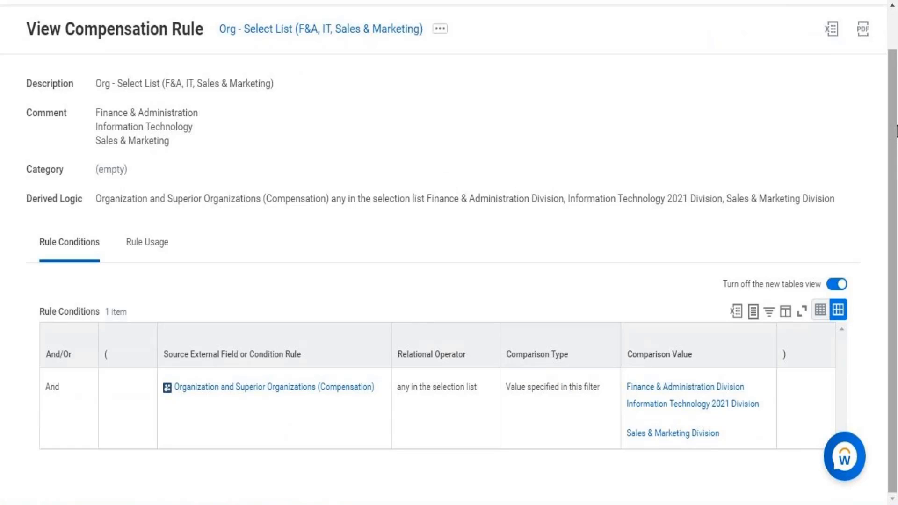
{"action": "left_click_drag", "start_coordinate": [891, 85], "coordinate": [881, 33]}
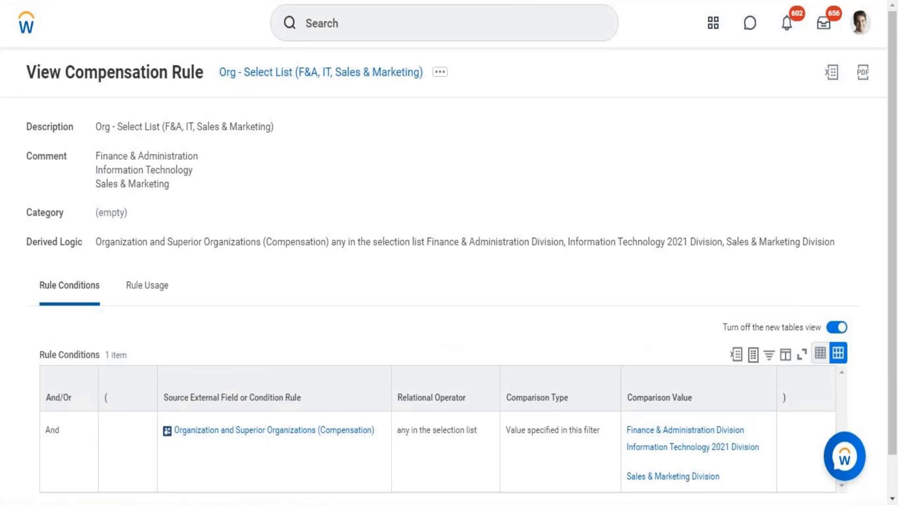
{"action": "key", "text": "ctrl+w"}
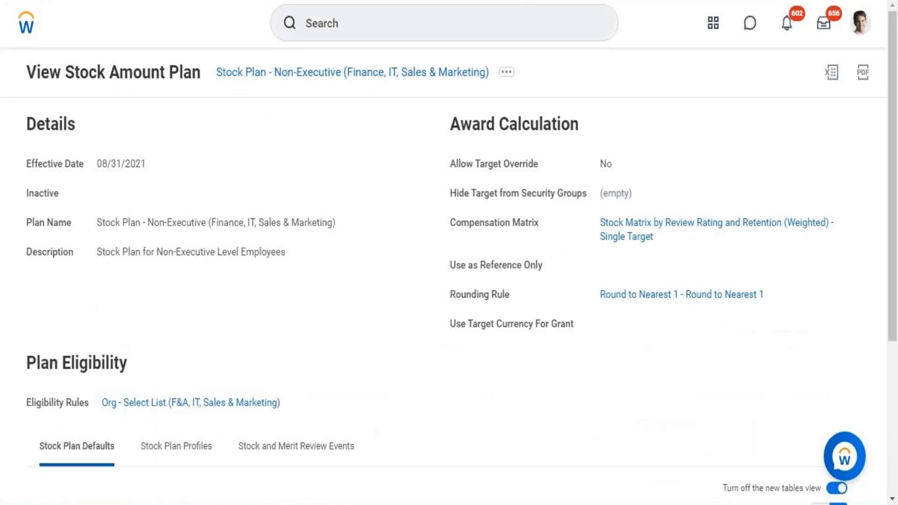
Return to the home page, search for "create compensation" and open the Create Compensation Eligibility Rule task
{"action": "left_click", "coordinate": [27, 29]}
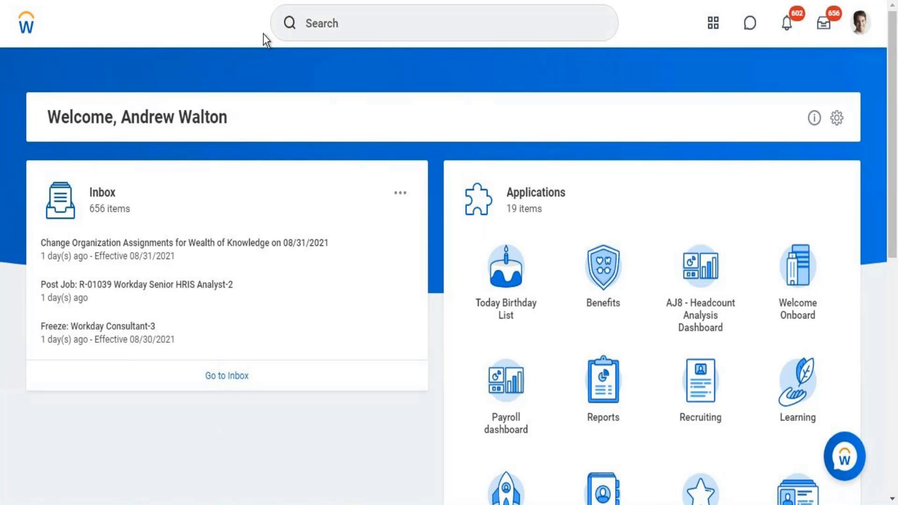
{"action": "left_click", "coordinate": [338, 28]}
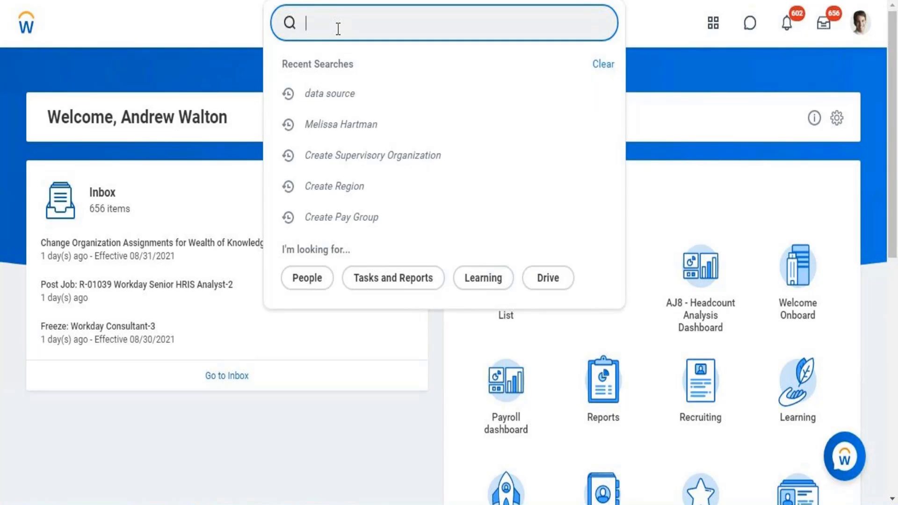
{"action": "type", "text": "create"}
{"action": "type", "text": " ion compensat"}
{"action": "left_click", "coordinate": [338, 29]}
{"action": "type", "text": "ion"}
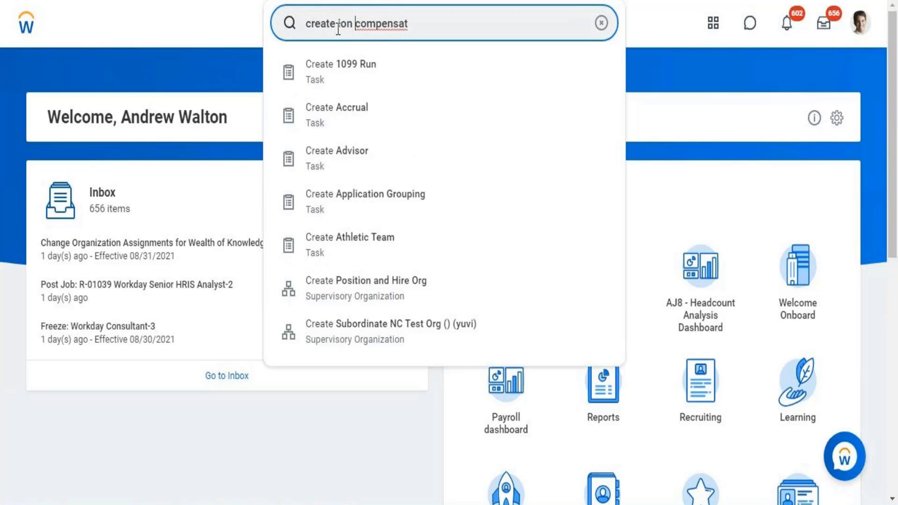
{"action": "key", "text": "BackSpace"}
{"action": "key", "text": "BackSpace"}
{"action": "key", "text": "BackSpace"}
{"action": "key", "text": "BackSpace"}
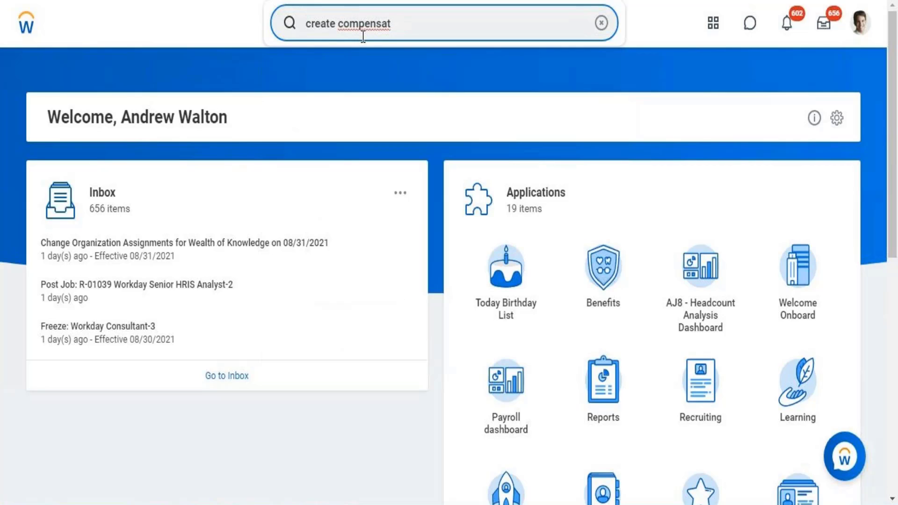
{"action": "type", "text": "ion"}
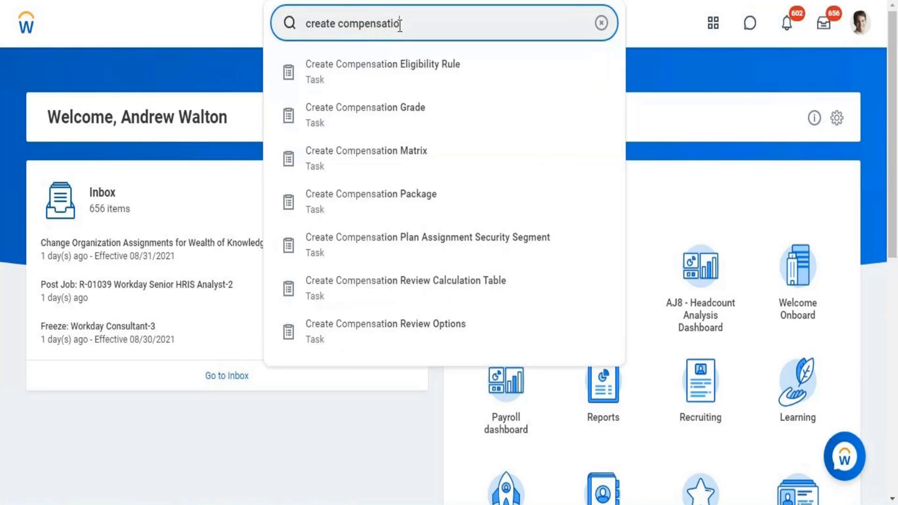
{"action": "left_click", "coordinate": [399, 65]}
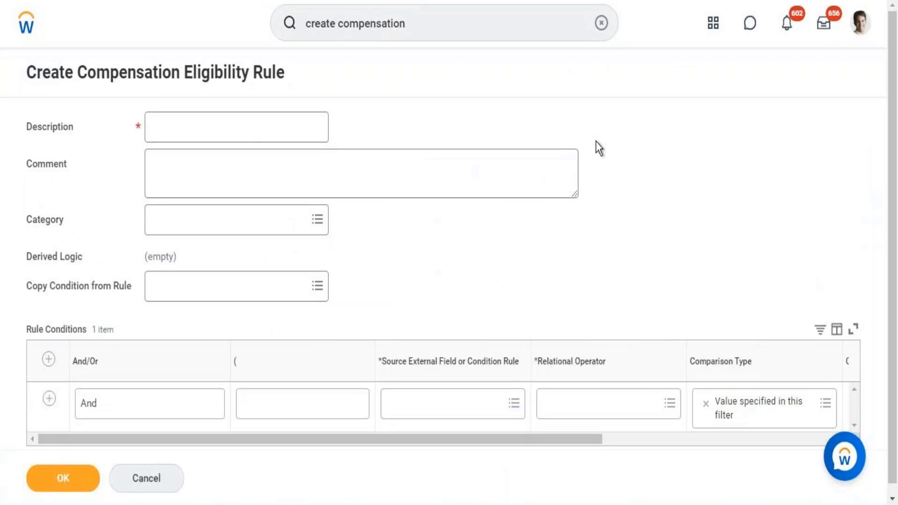
Enter "Comp Eligibility Rue - Organization(Director Tax)" as the description of the eligibility rule
{"action": "left_click", "coordinate": [257, 126]}
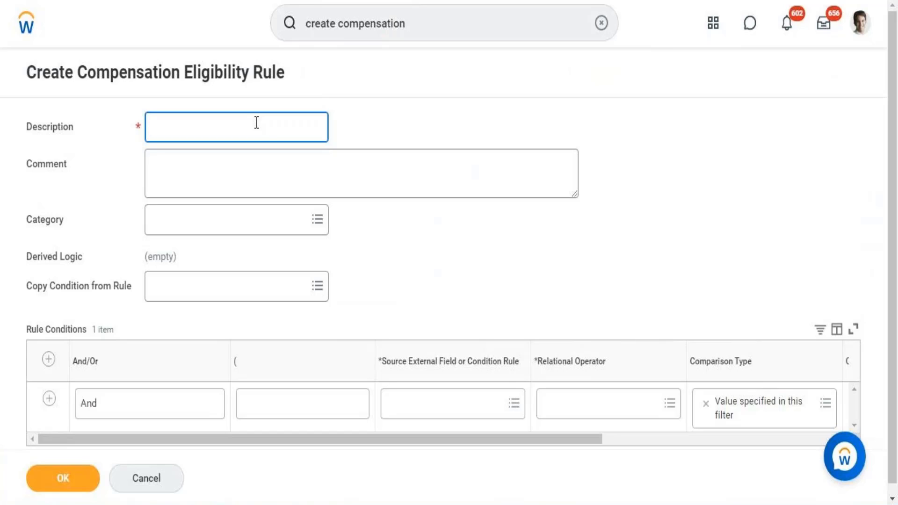
{"action": "type", "text": "A"}
{"action": "key", "text": "BackSpace"}
{"action": "type", "text": "Comp Eligibili"}
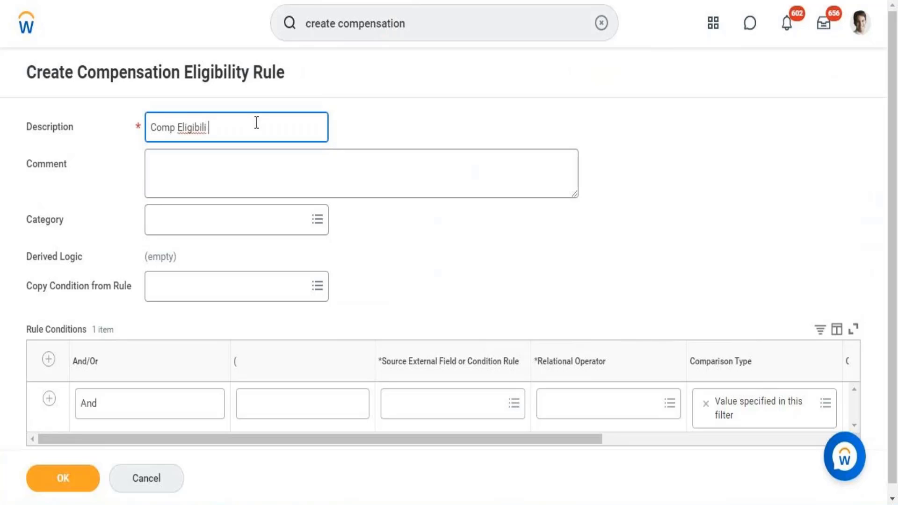
{"action": "type", "text": "ty Rue - Organization("}
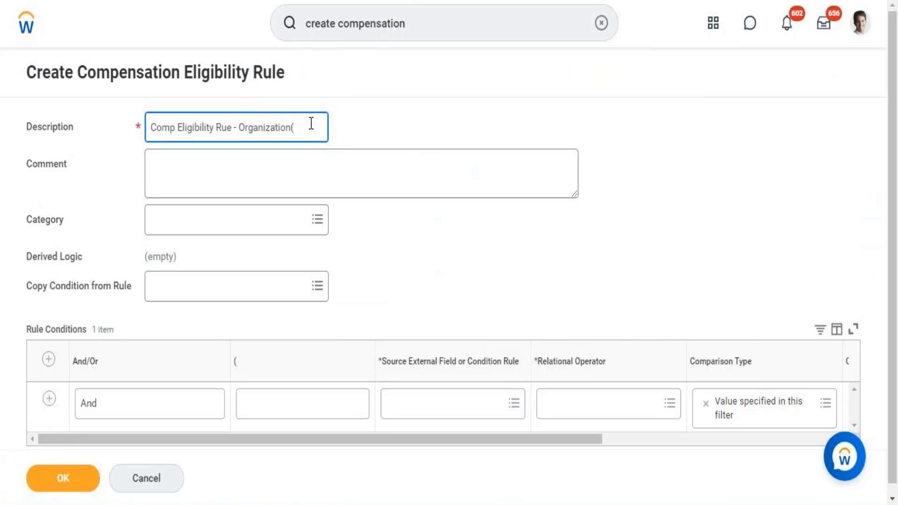
{"action": "type", "text": "Director"}
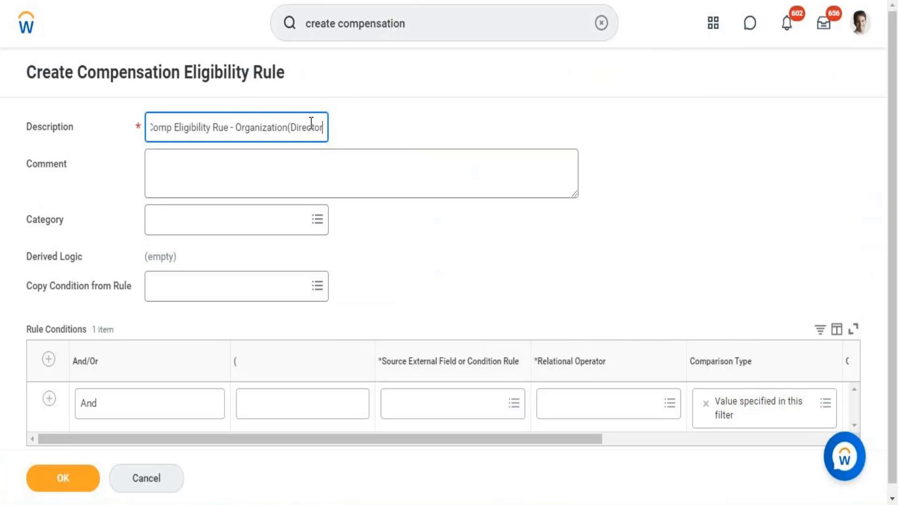
{"action": "type", "text": " Tax)"}
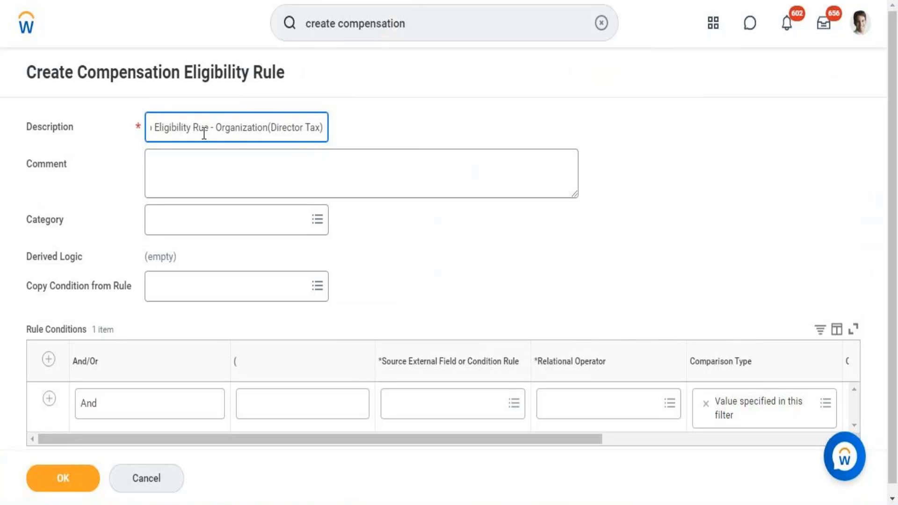
{"action": "left_click_drag", "start_coordinate": [202, 136], "coordinate": [142, 132]}
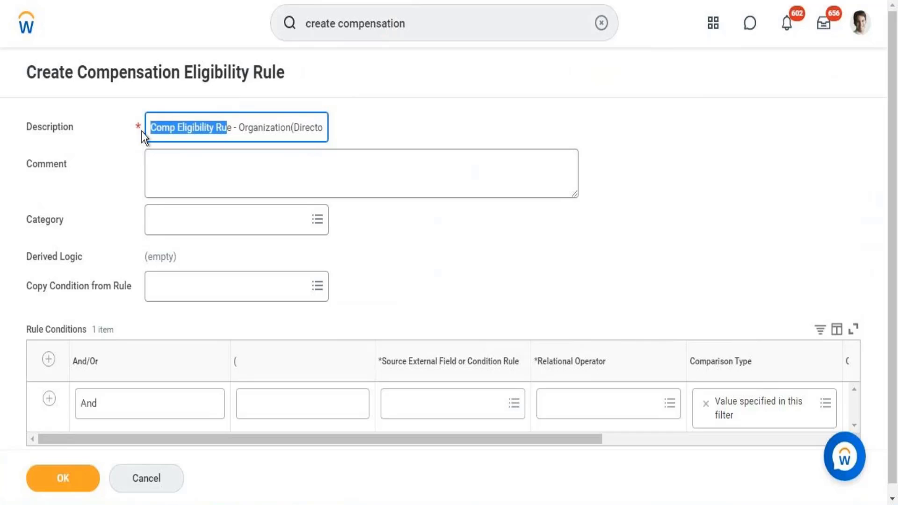
{"action": "left_click", "coordinate": [220, 136]}
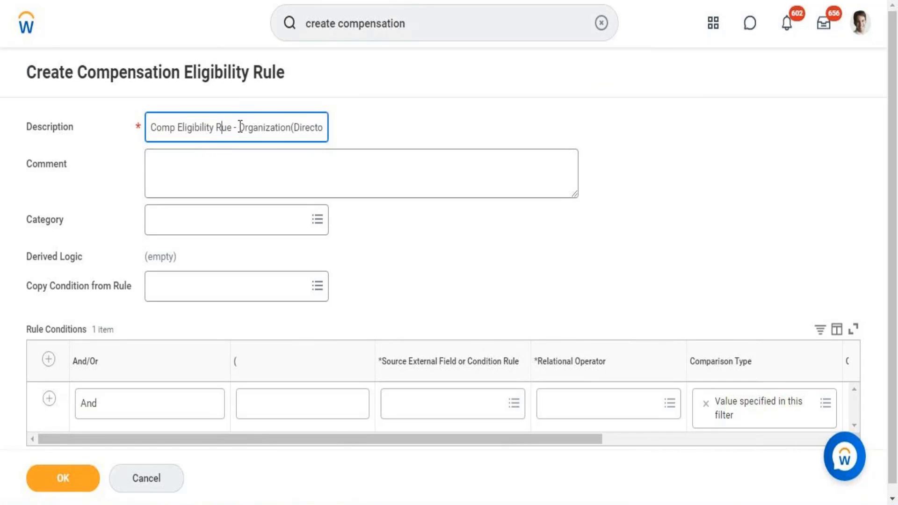
{"action": "left_click_drag", "start_coordinate": [238, 136], "coordinate": [338, 137]}
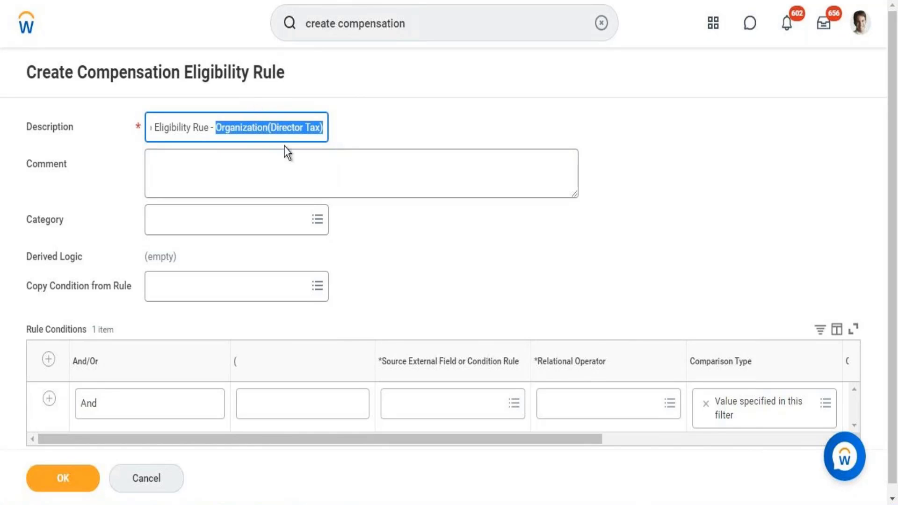
{"action": "left_click", "coordinate": [260, 123]}
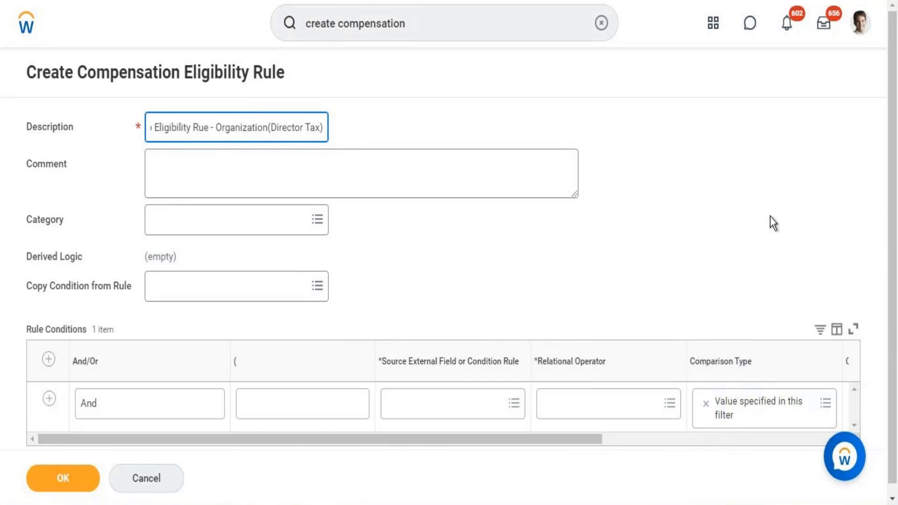
Search for "Organization and superior" and set the condition's source external field to Organization and Superior Organizations (Compensation)
{"action": "scroll", "coordinate": [892, 211], "scroll_direction": "down", "scroll_amount": 1}
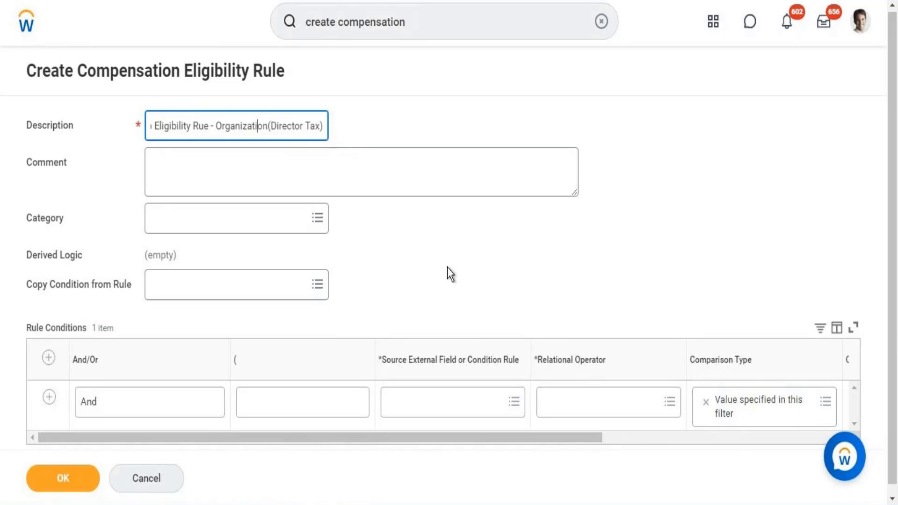
{"action": "left_click", "coordinate": [416, 401]}
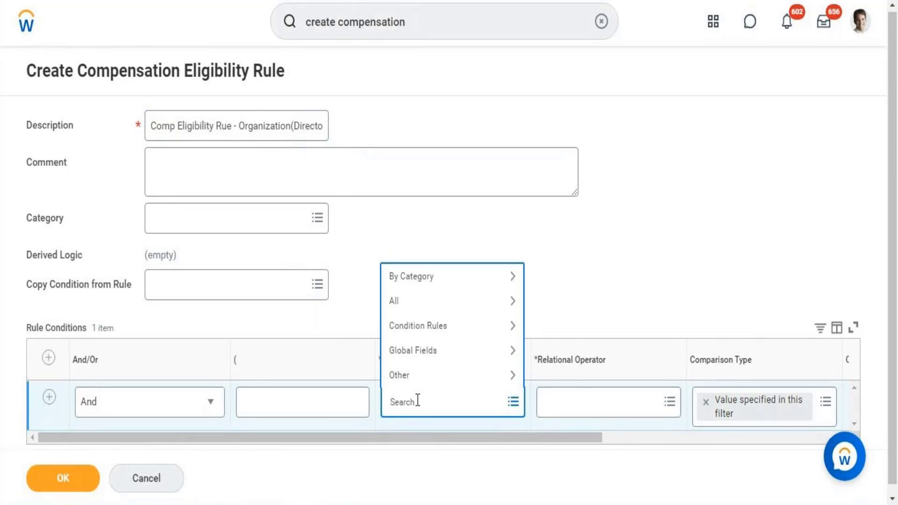
{"action": "type", "text": "Orgnization and superuor"}
{"action": "key", "text": "BackSpace"}
{"action": "key", "text": "BackSpace"}
{"action": "key", "text": "BackSpace"}
{"action": "right_click", "coordinate": [415, 406]}
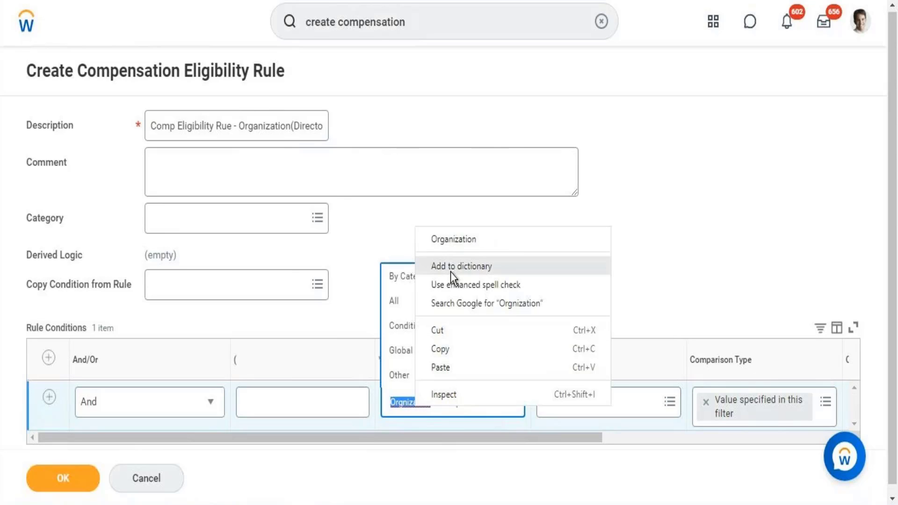
{"action": "left_click", "coordinate": [450, 244]}
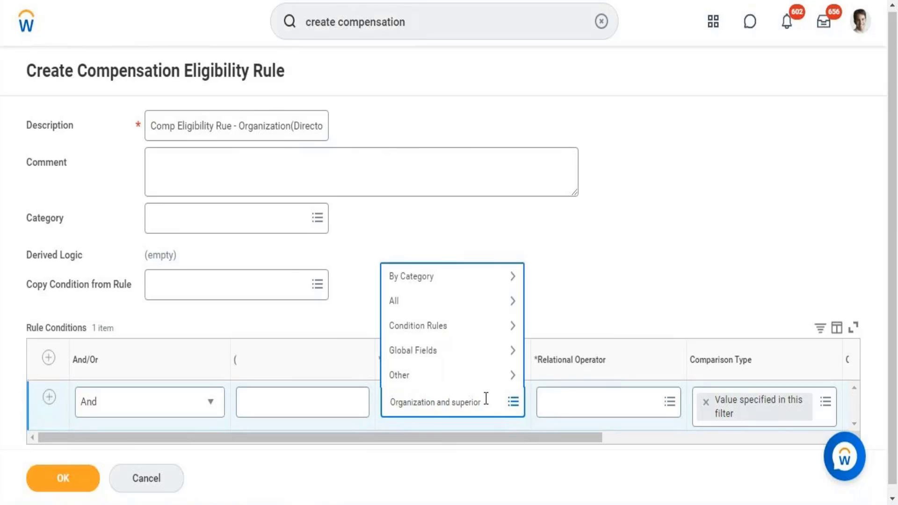
{"action": "key", "text": "Return"}
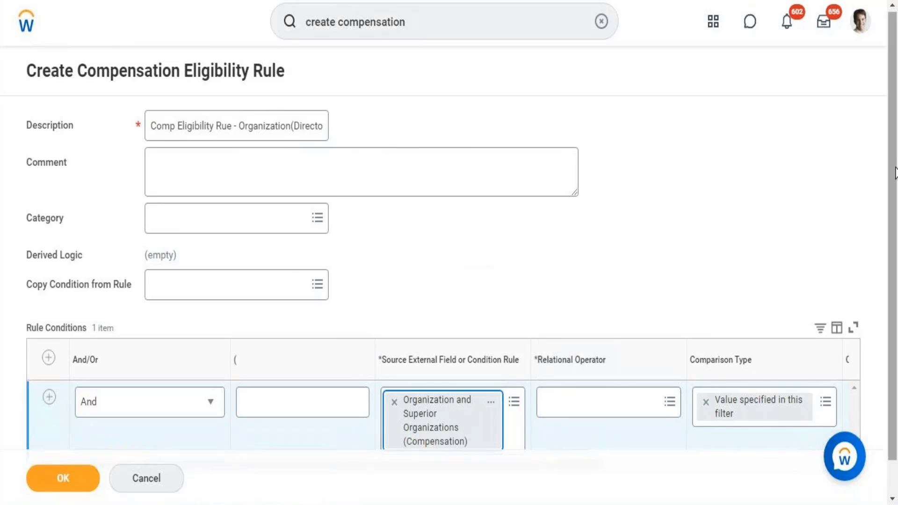
Set the condition's relational operator to the frequently used option "any in the selection list"
{"action": "left_click_drag", "start_coordinate": [897, 246], "coordinate": [897, 279]}
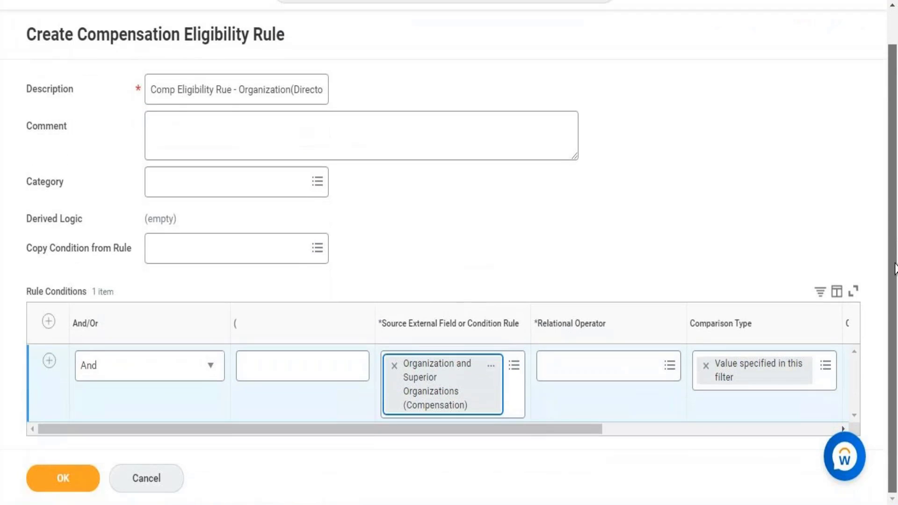
{"action": "left_click", "coordinate": [614, 380]}
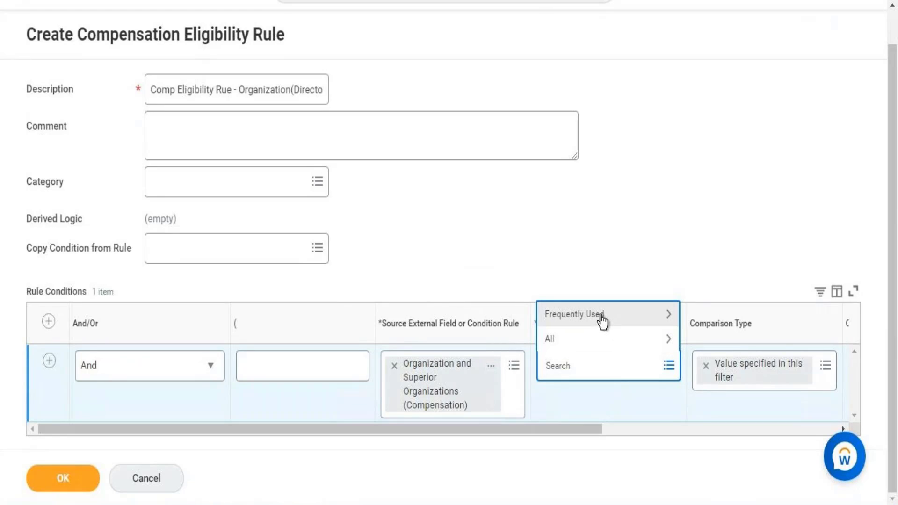
{"action": "left_click", "coordinate": [602, 320]}
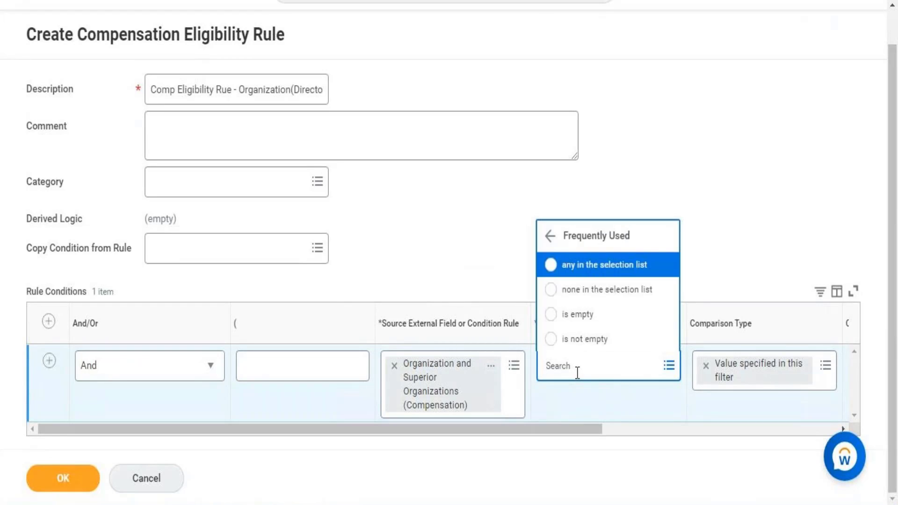
{"action": "left_click", "coordinate": [584, 280]}
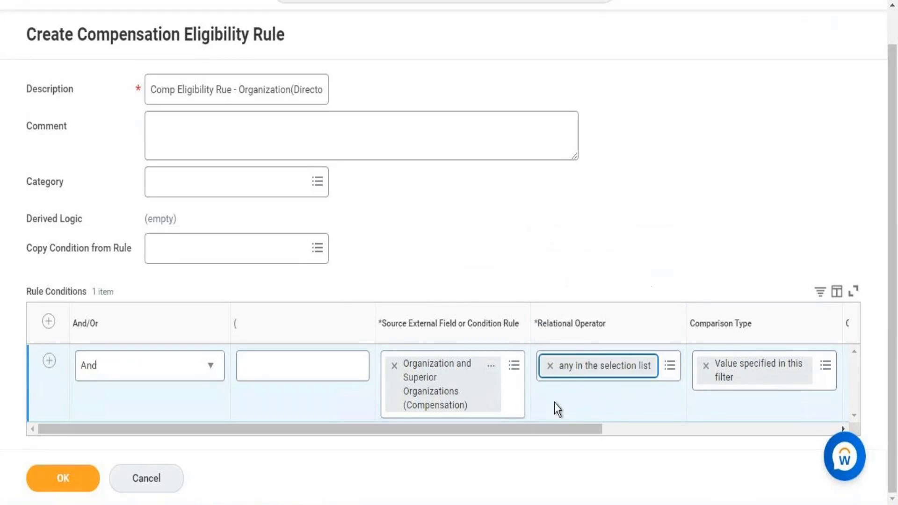
Search the comparison values for "Workday HR" and select the second Workday HR Information Systems organization as the comparison value
{"action": "left_click_drag", "start_coordinate": [554, 429], "coordinate": [791, 405]}
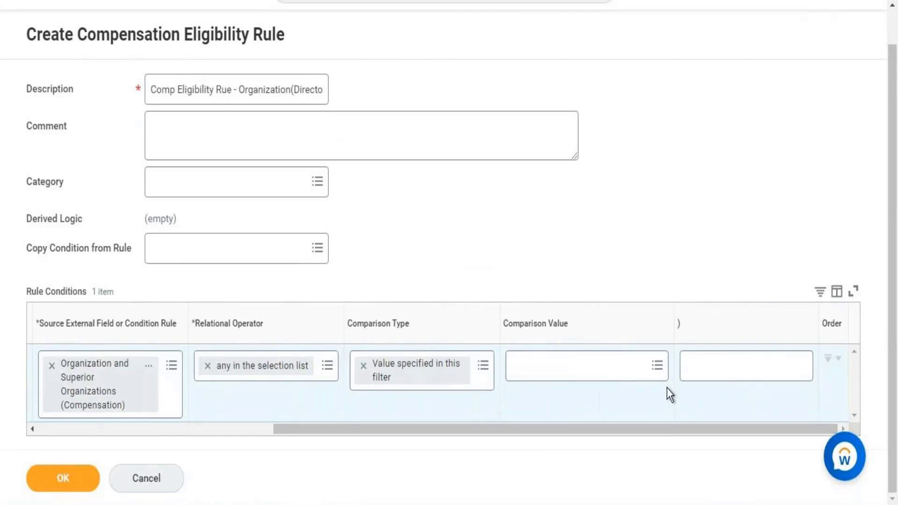
{"action": "left_click", "coordinate": [643, 373]}
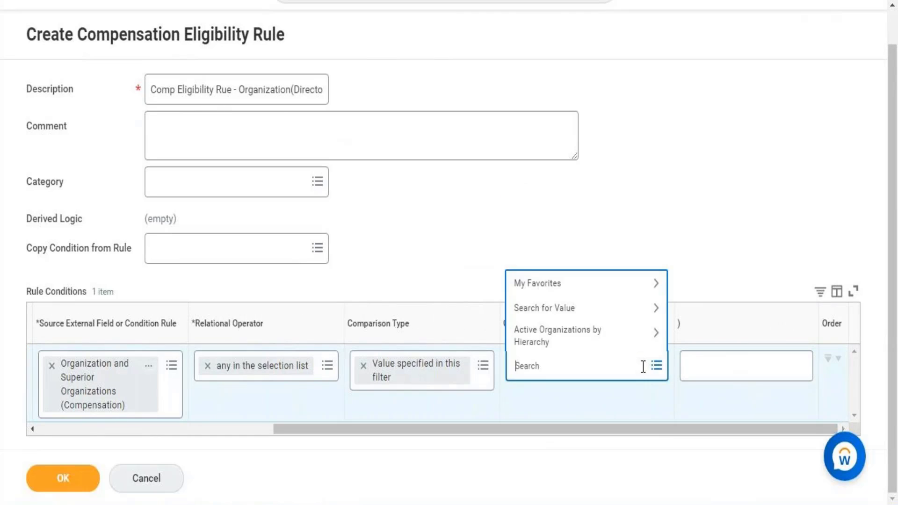
{"action": "type", "text": "Workday HR"}
{"action": "key", "text": "Return"}
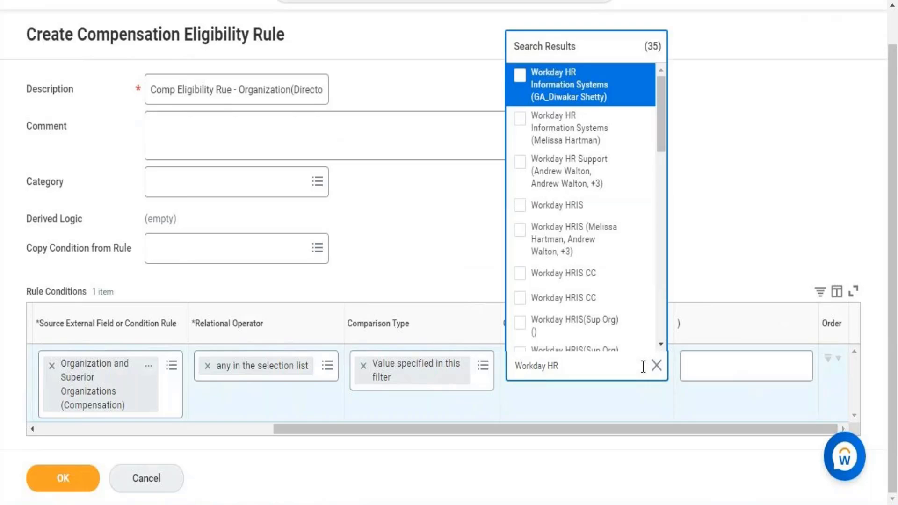
{"action": "left_click", "coordinate": [561, 134]}
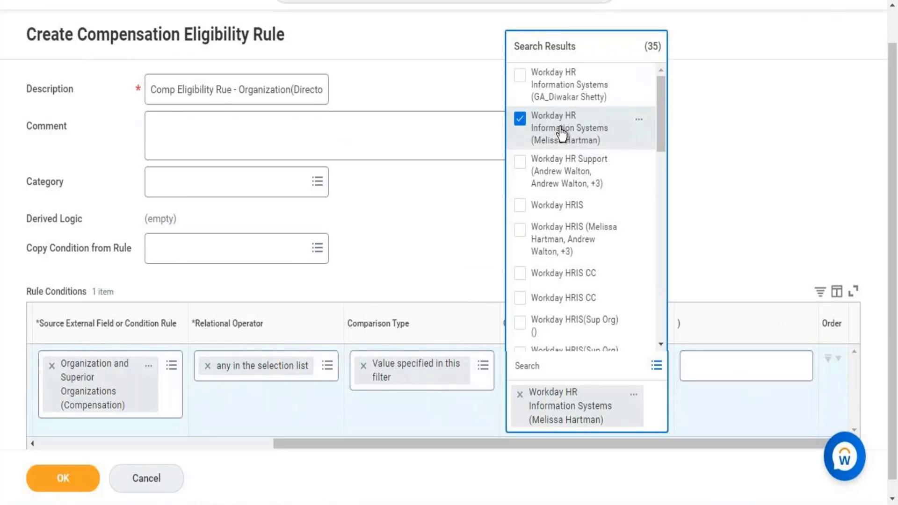
{"action": "left_click", "coordinate": [409, 228]}
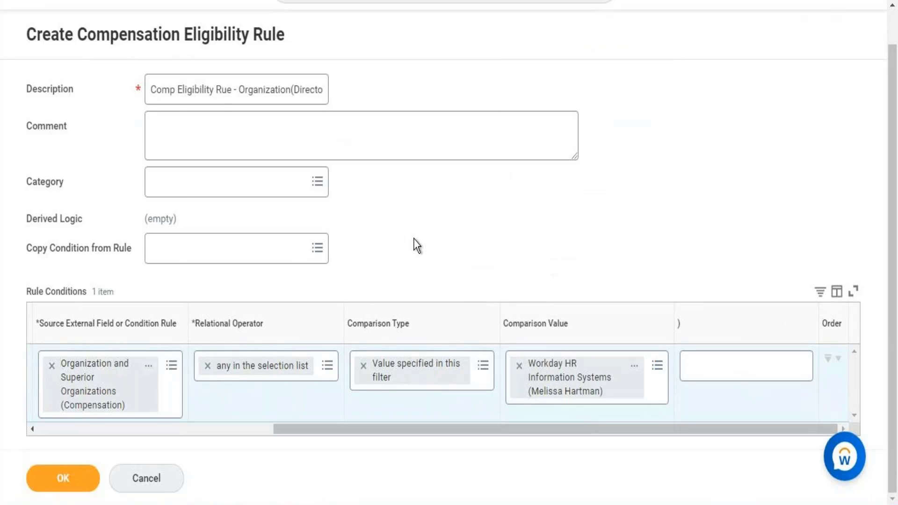
View the selected Workday HR Information Systems organization in a new tab and open its org chart from the related actions
{"action": "right_click", "coordinate": [553, 379]}
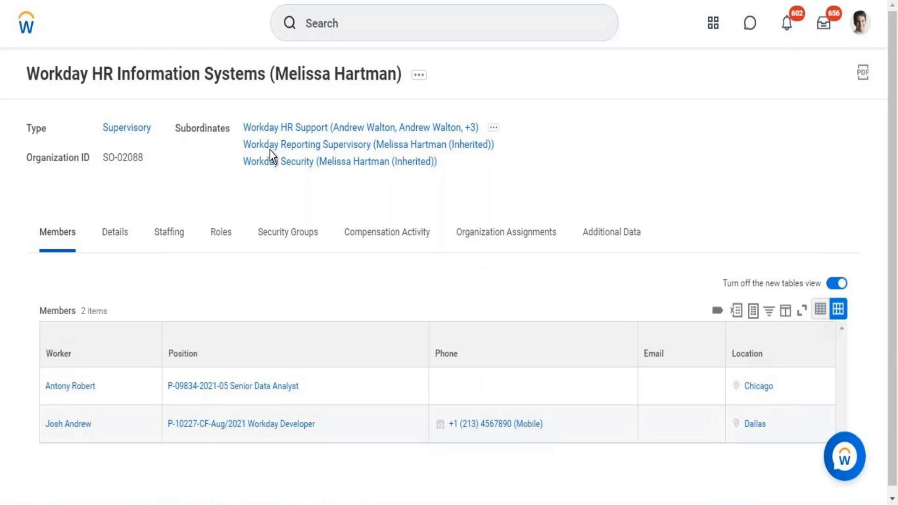
{"action": "left_click", "coordinate": [418, 77]}
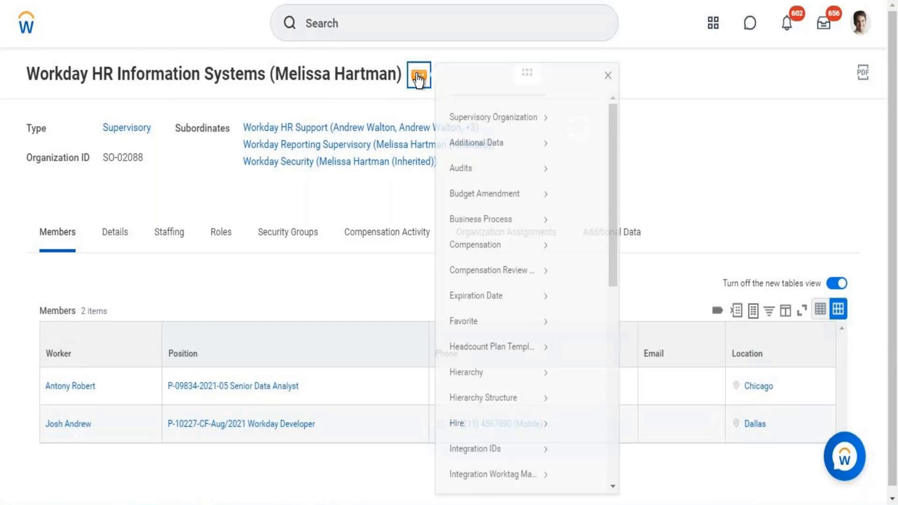
{"action": "left_click", "coordinate": [617, 443]}
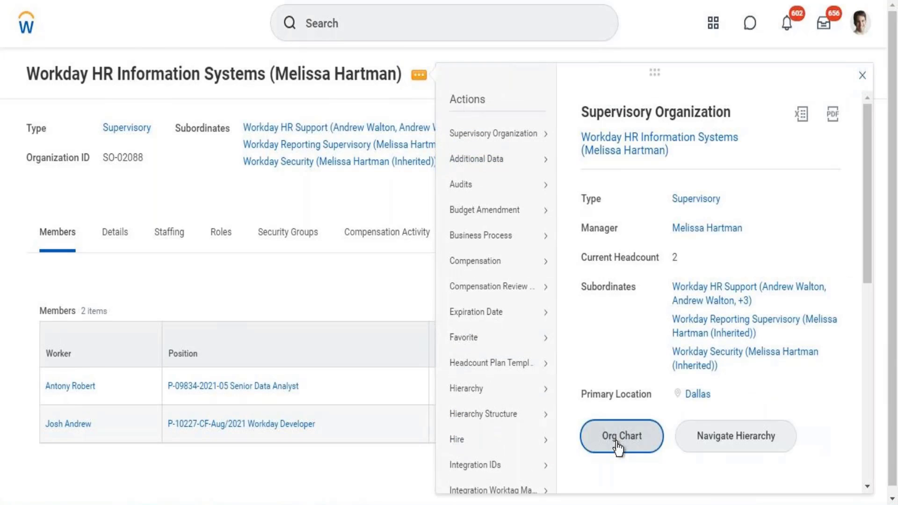
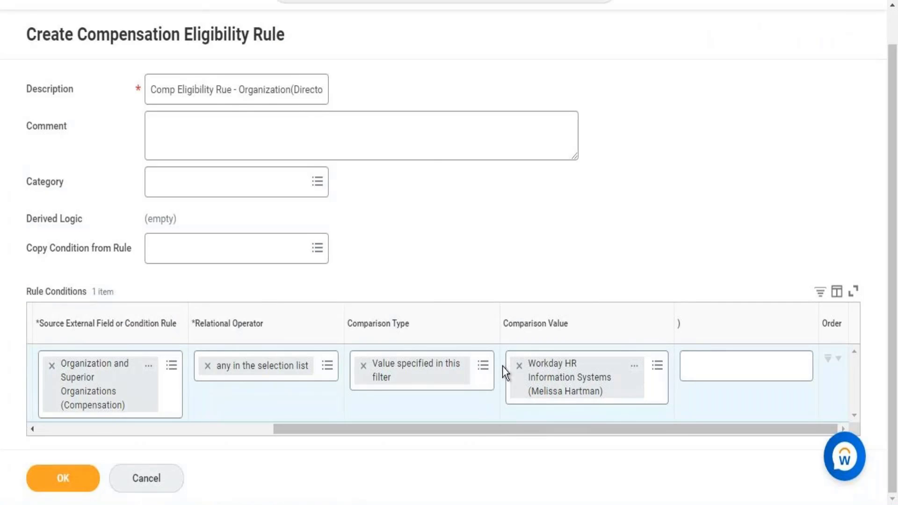
Review the organization rule's condition row and submit the compensation eligibility rule
{"action": "left_click_drag", "start_coordinate": [446, 429], "coordinate": [263, 429]}
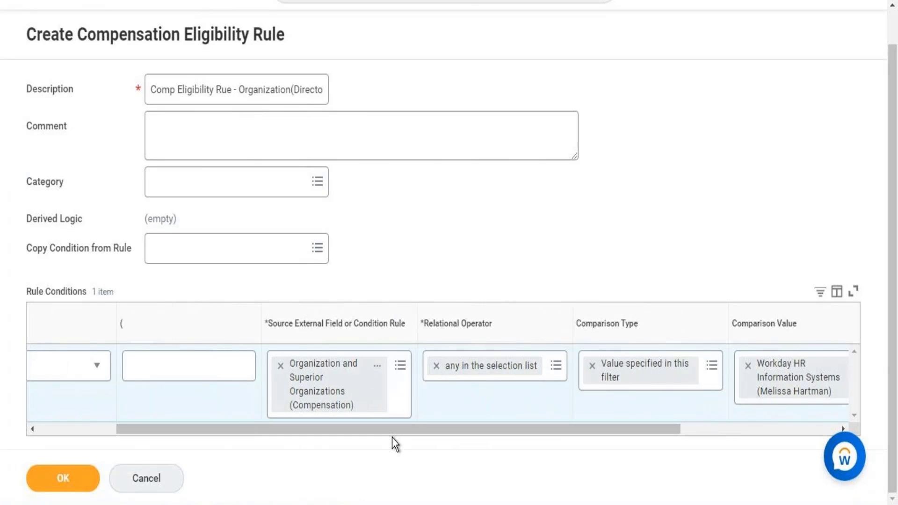
{"action": "left_click", "coordinate": [91, 431]}
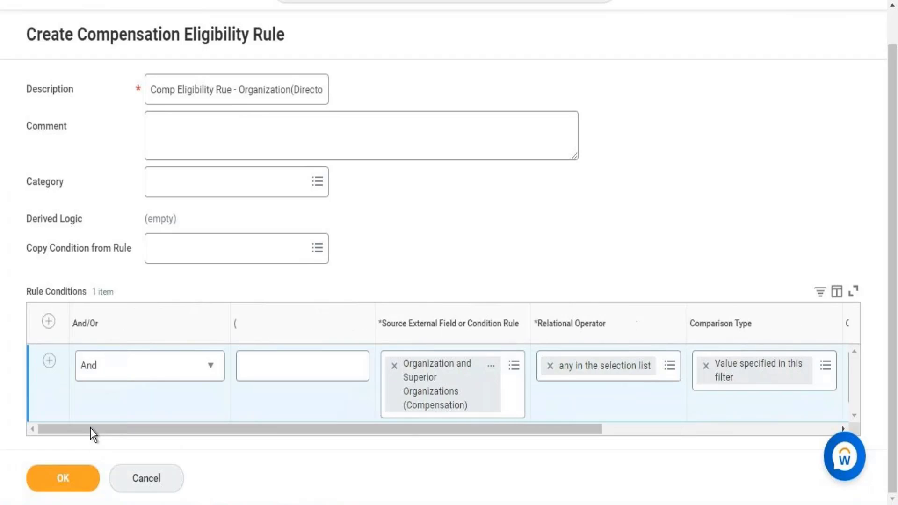
{"action": "left_click", "coordinate": [65, 477]}
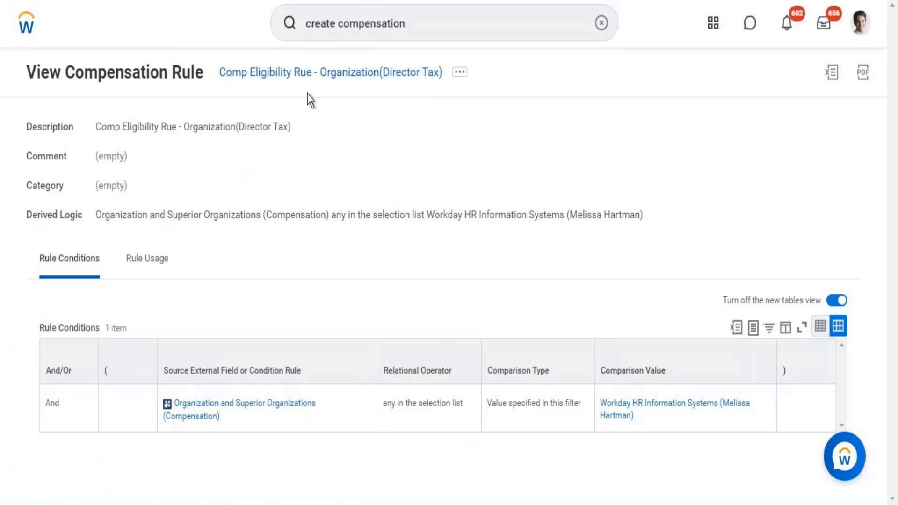
Copy the rule's name, switch to the Word notes and append an eligibility rule line with "Comp Eligibility Rue - Organization(Director Tax)"
{"action": "right_click", "coordinate": [303, 79]}
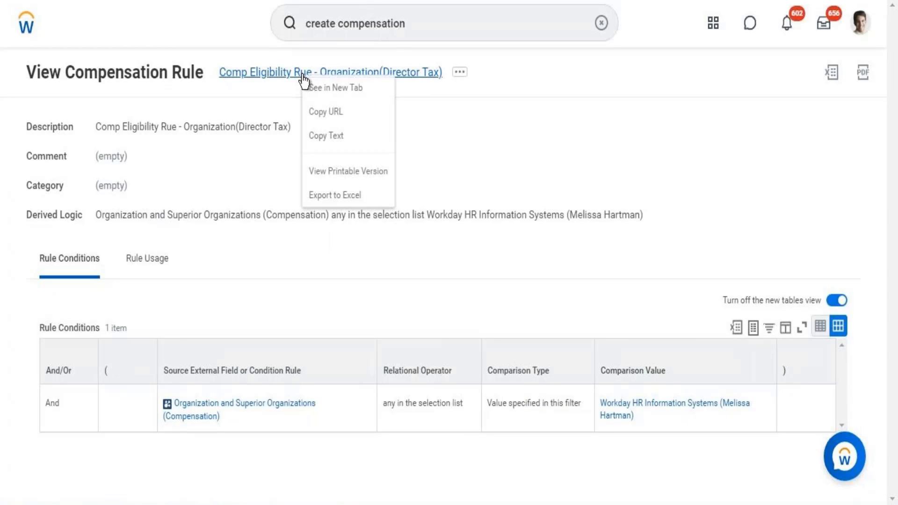
{"action": "left_click", "coordinate": [330, 137]}
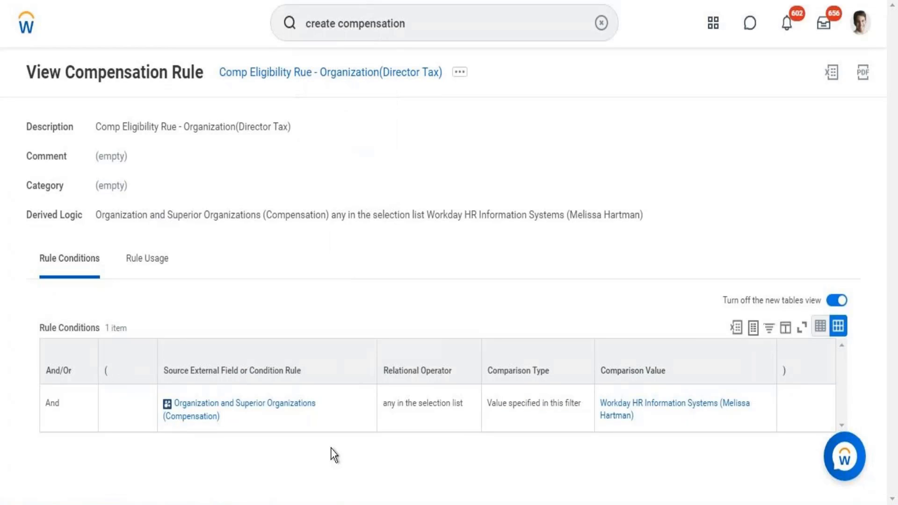
{"action": "key", "text": "alt+Tab"}
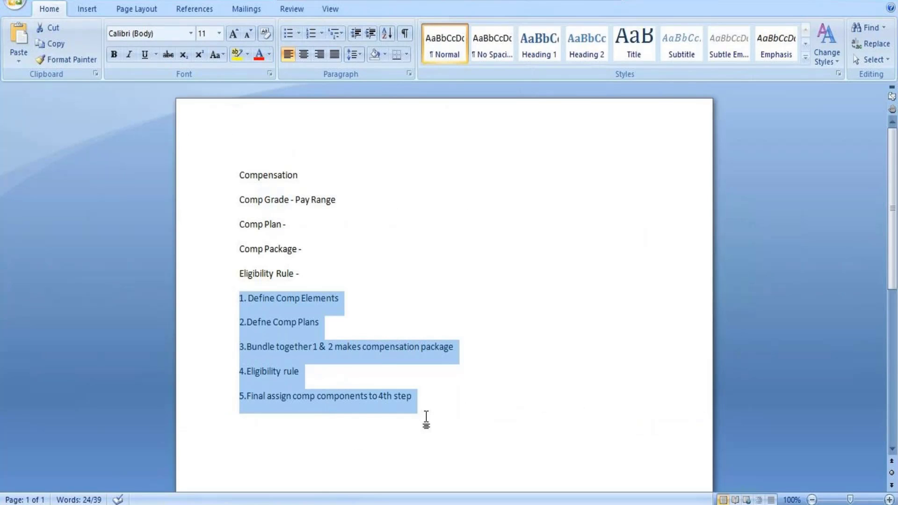
{"action": "left_click", "coordinate": [447, 396]}
{"action": "key", "text": "Return"}
{"action": "key", "text": "Return"}
{"action": "key", "text": "Return"}
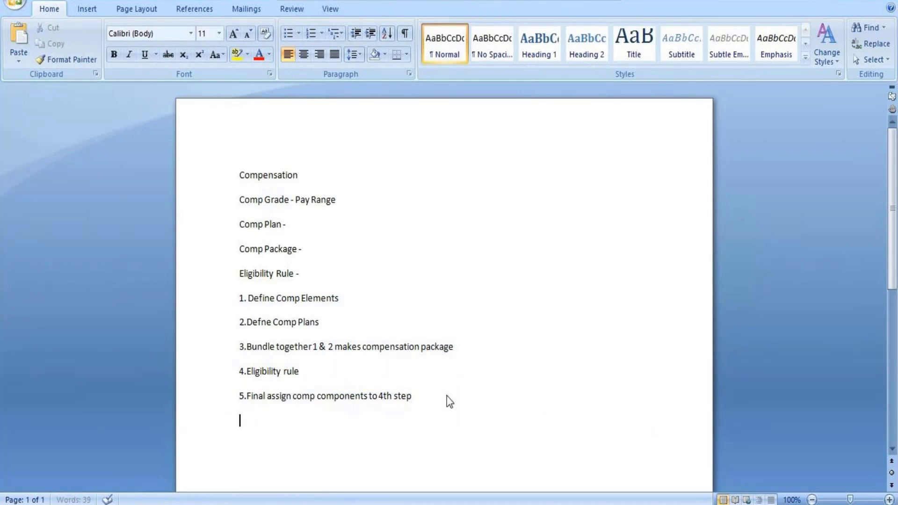
{"action": "type", "text": "Eligi"}
{"action": "key", "text": "BackSpace"}
{"action": "type", "text": "b Rule - Comp Eligibility  Rue - Organization(Director Tax)"}
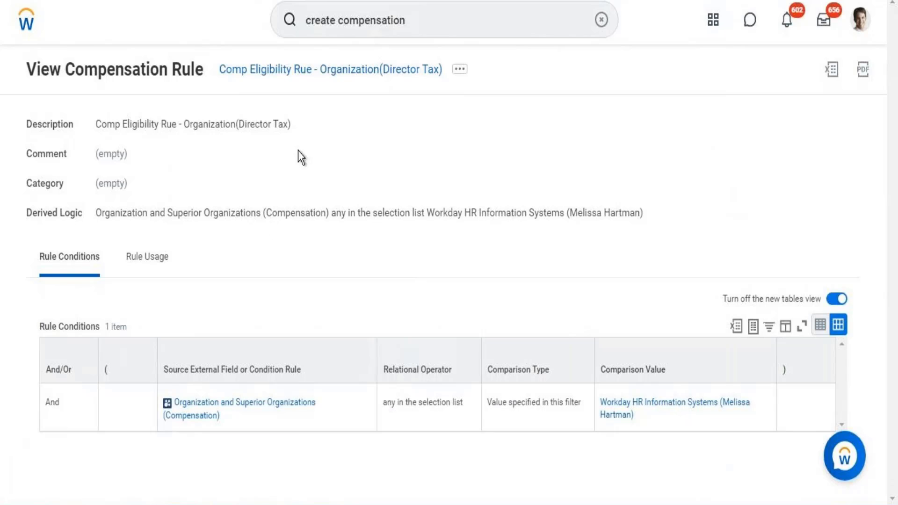
Return to Workday, search for "create compensation eli" and open the Create Compensation Eligibility Rule task
{"action": "left_click", "coordinate": [419, 23]}
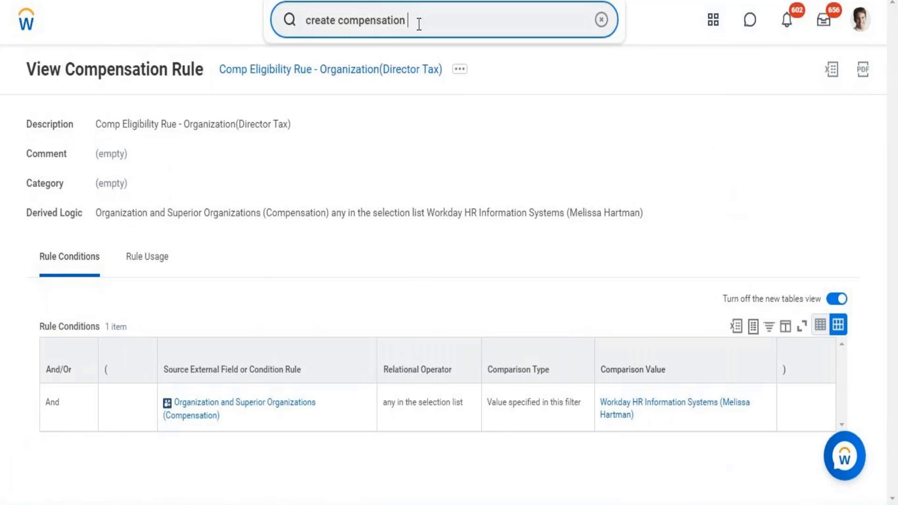
{"action": "type", "text": "eli"}
{"action": "left_click", "coordinate": [397, 73]}
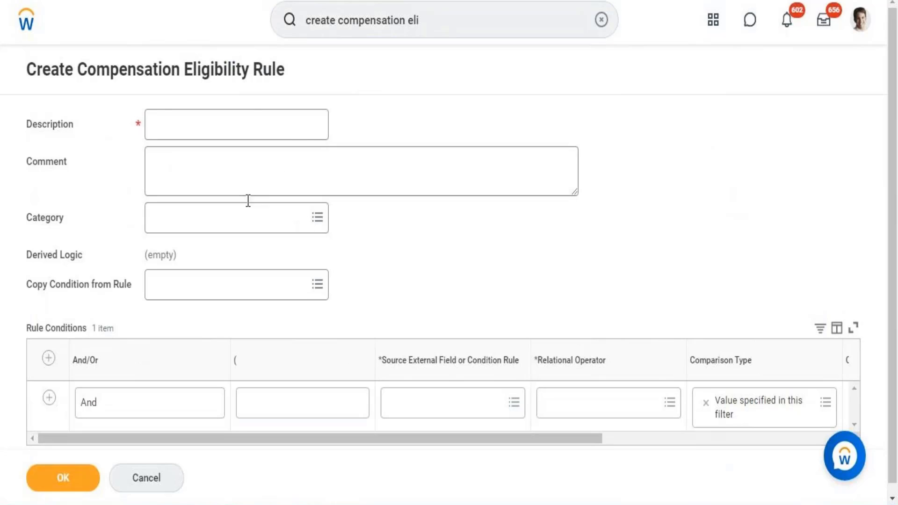
Enter "Comp Eligibility Rue for Manage r and Above management level" as the new rule's description
{"action": "left_click", "coordinate": [221, 125]}
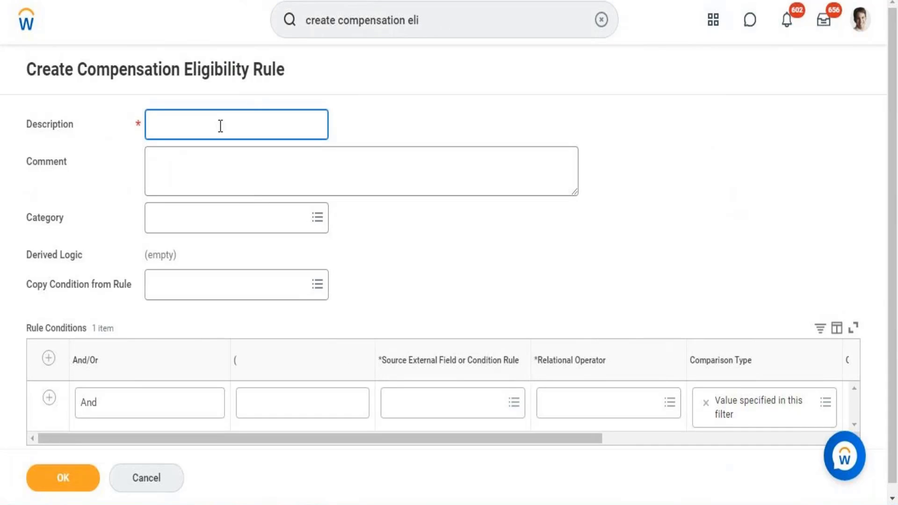
{"action": "type", "text": "Comp Eligibility Rue for "}
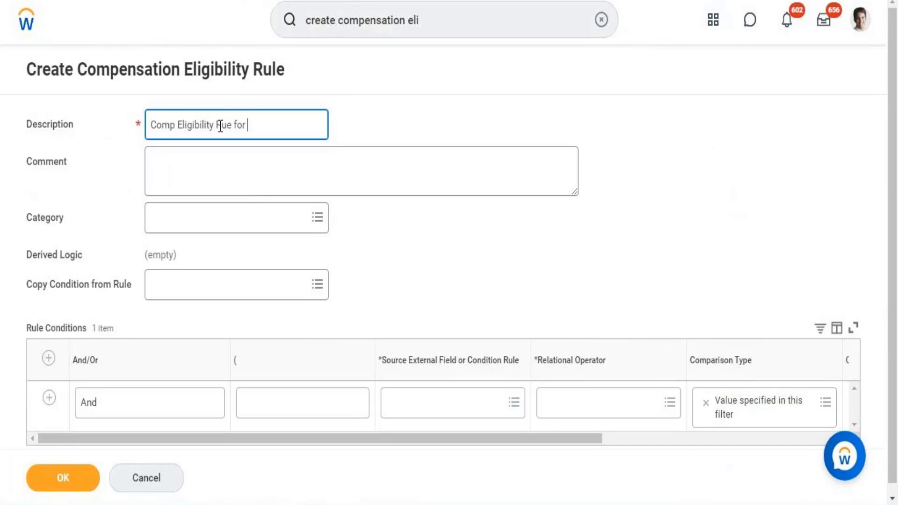
{"action": "type", "text": "Manager and Abo"}
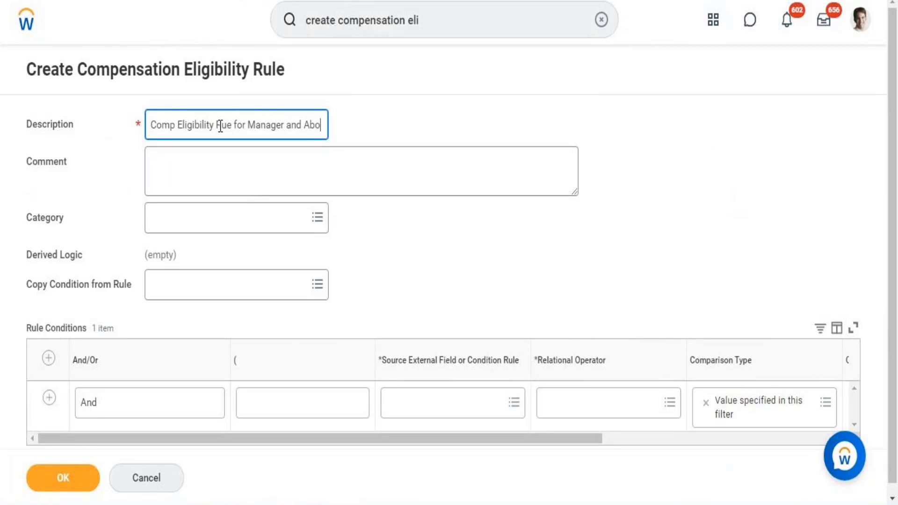
{"action": "type", "text": "ve manage"}
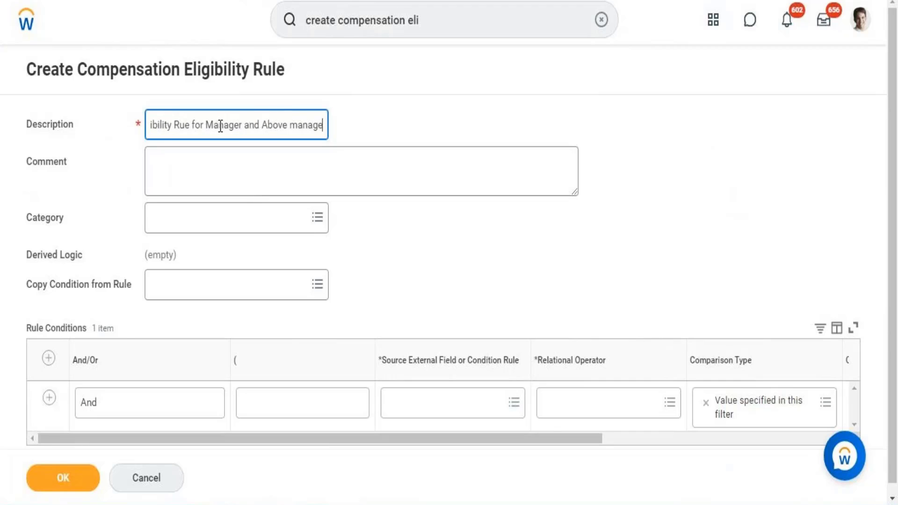
{"action": "type", "text": "ment"}
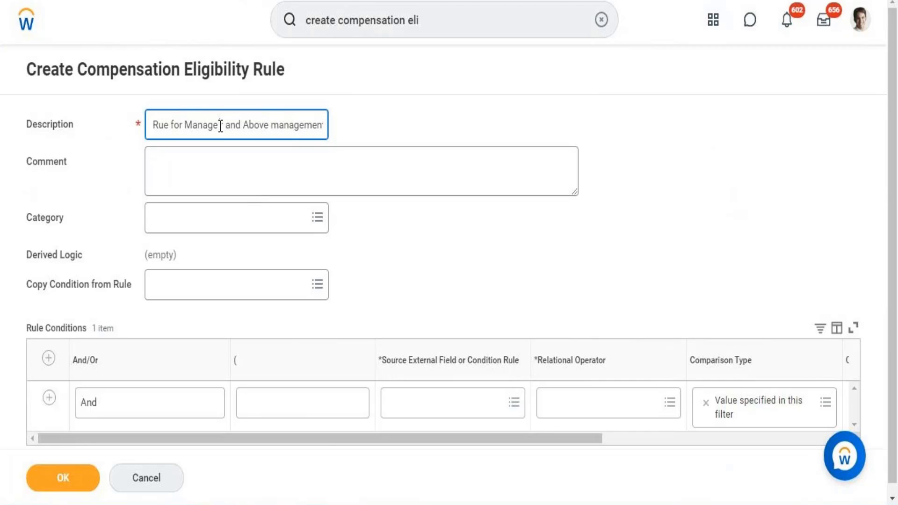
{"action": "left_click_drag", "start_coordinate": [220, 127], "coordinate": [381, 133]}
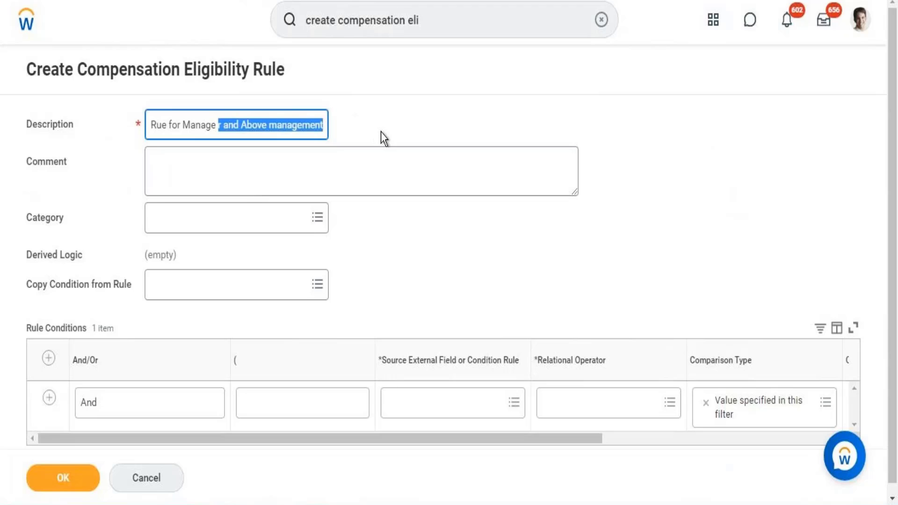
{"action": "left_click", "coordinate": [325, 125]}
{"action": "type", "text": "level"}
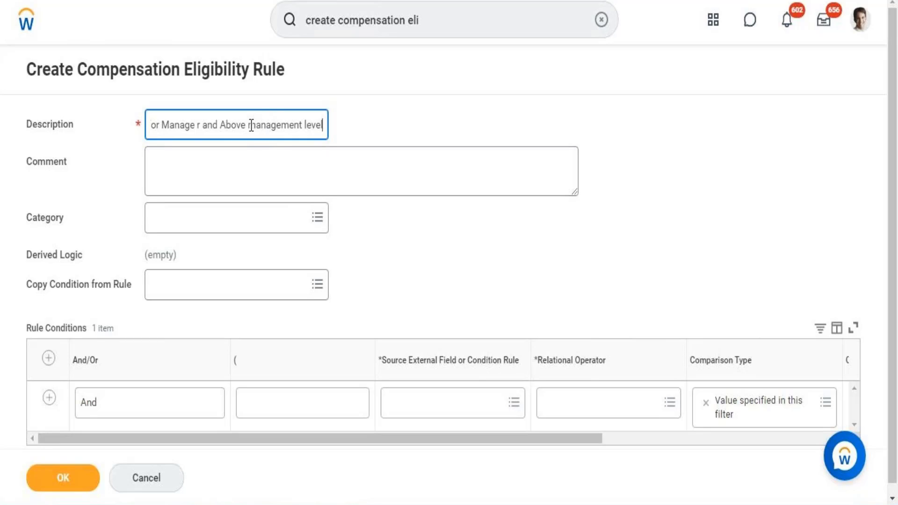
Search for "management level" and set the condition's source external field to Management Level (Compensation)
{"action": "left_click", "coordinate": [439, 405]}
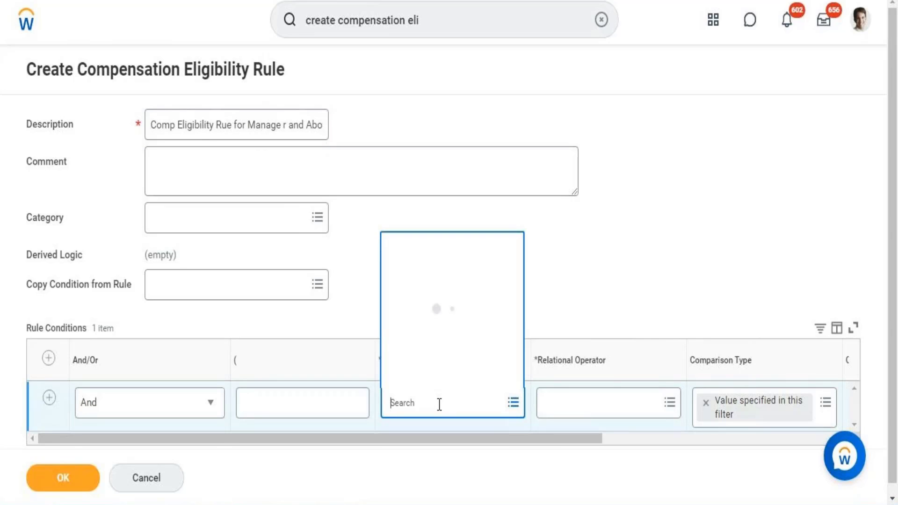
{"action": "type", "text": "m"}
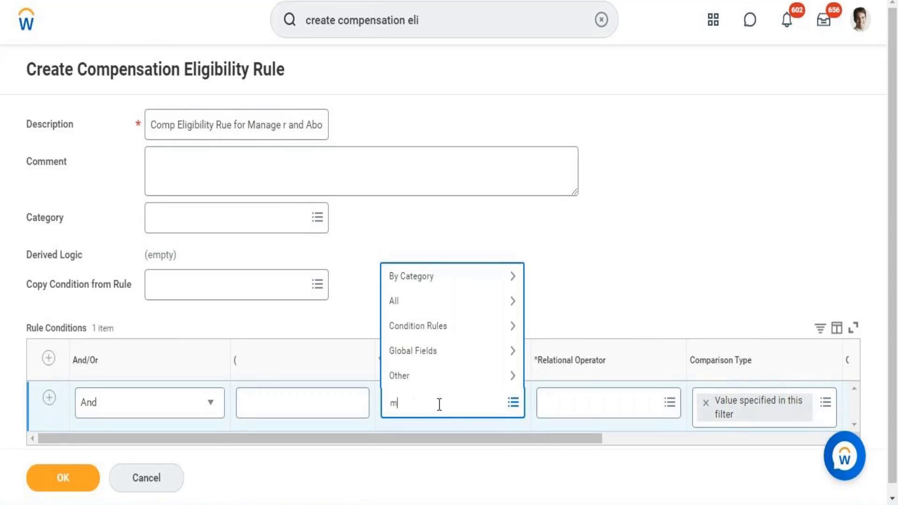
{"action": "type", "text": "aganment level"}
{"action": "left_click", "coordinate": [416, 403]}
{"action": "key", "text": "BackSpace"}
{"action": "key", "text": "BackSpace"}
{"action": "key", "text": "BackSpace"}
{"action": "key", "text": "BackSpace"}
{"action": "type", "text": "an"}
{"action": "key", "text": "BackSpace"}
{"action": "key", "text": "BackSpace"}
{"action": "key", "text": "BackSpace"}
{"action": "type", "text": "manag"}
{"action": "left_click", "coordinate": [391, 414]}
{"action": "type", "text": "em"}
{"action": "key", "text": "BackSpace"}
{"action": "key", "text": "BackSpace"}
{"action": "right_click", "coordinate": [399, 404]}
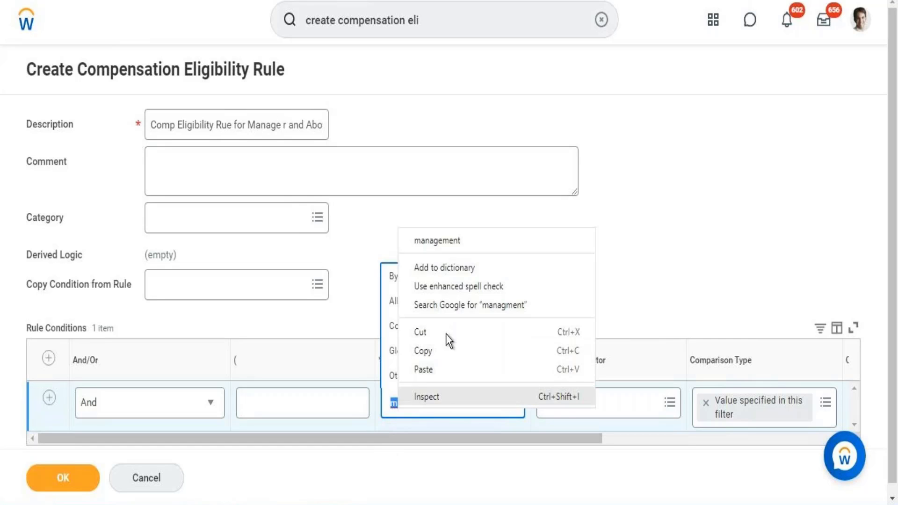
{"action": "left_click", "coordinate": [433, 242]}
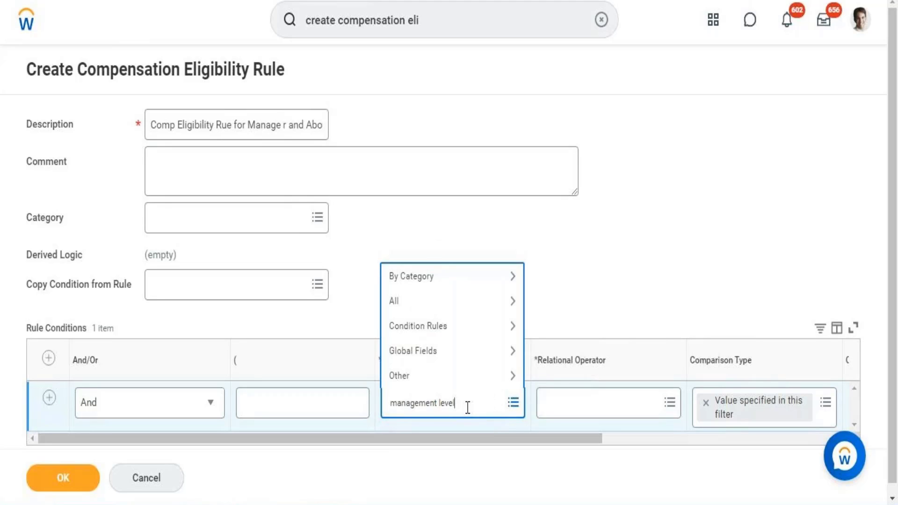
{"action": "key", "text": "Return"}
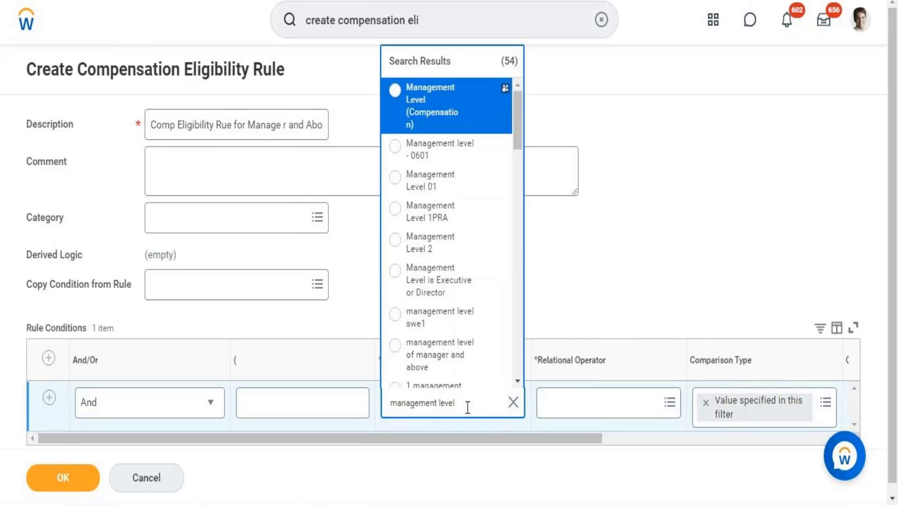
{"action": "left_click", "coordinate": [446, 107]}
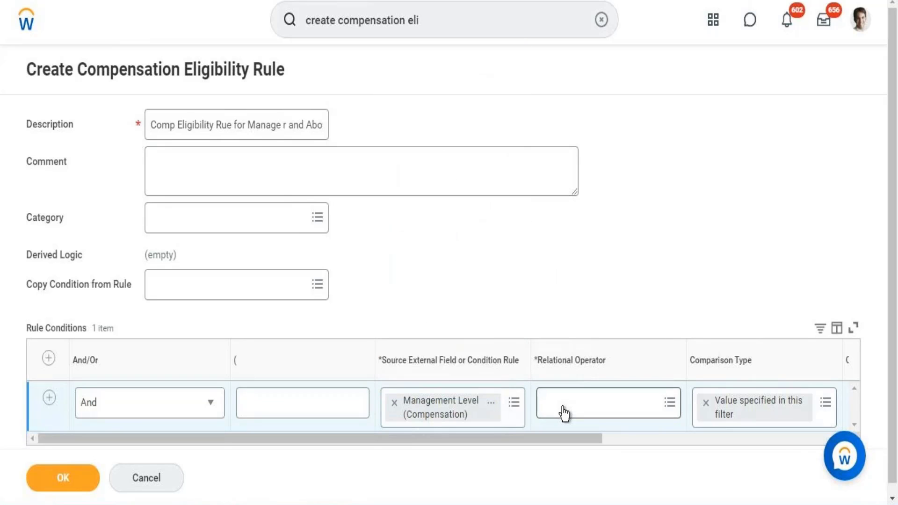
Set the management level condition's relational operator to the frequently used option "any in the selection list"
{"action": "left_click", "coordinate": [564, 412]}
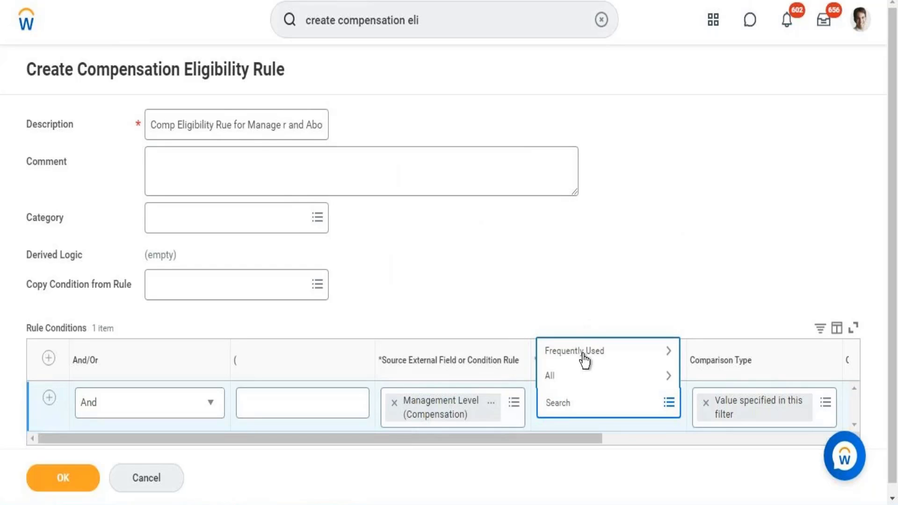
{"action": "left_click", "coordinate": [584, 360]}
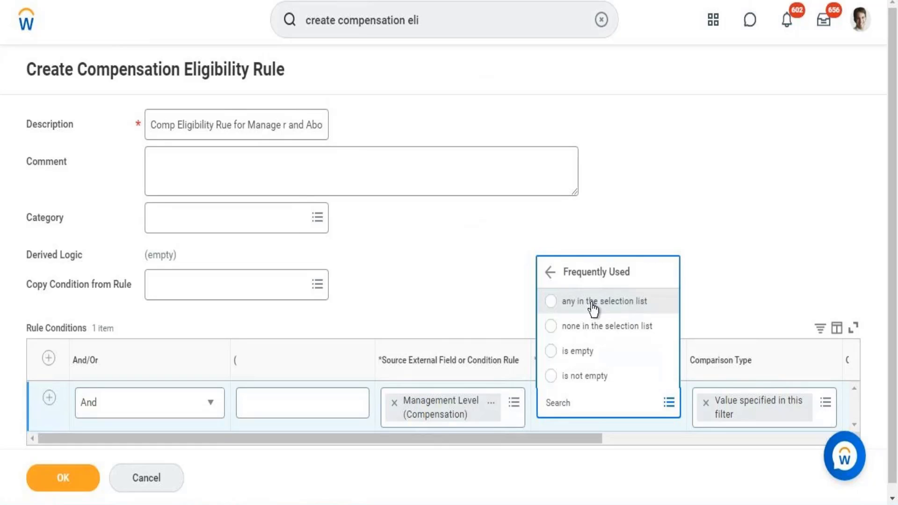
{"action": "left_click", "coordinate": [593, 306]}
Search the comparison values for "Board of direct" and add Board of Directors
{"action": "left_click_drag", "start_coordinate": [534, 440], "coordinate": [614, 439]}
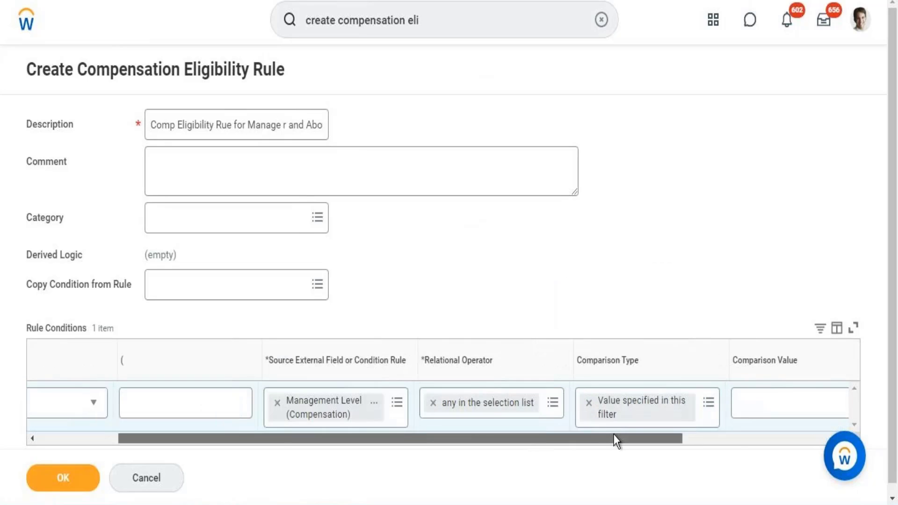
{"action": "scroll", "coordinate": [668, 423], "scroll_direction": "right", "scroll_amount": 3}
{"action": "left_click", "coordinate": [664, 417]}
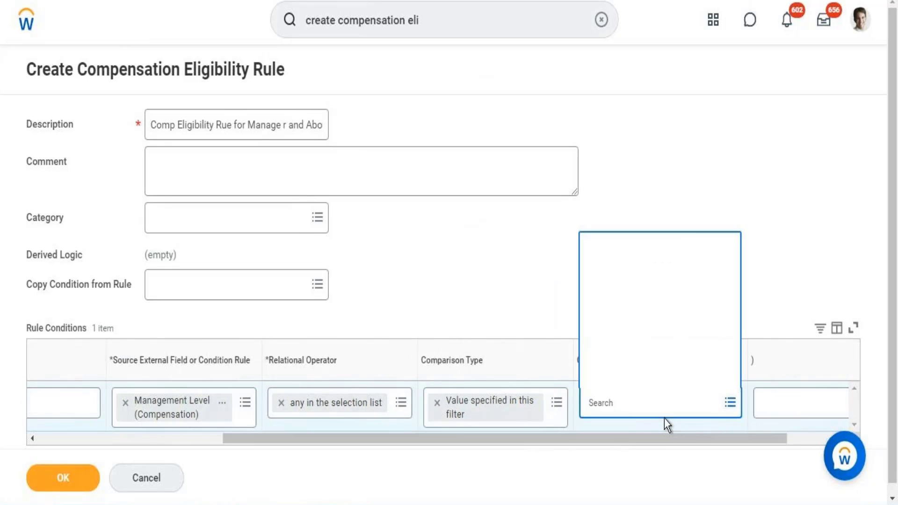
{"action": "type", "text": "Bo"}
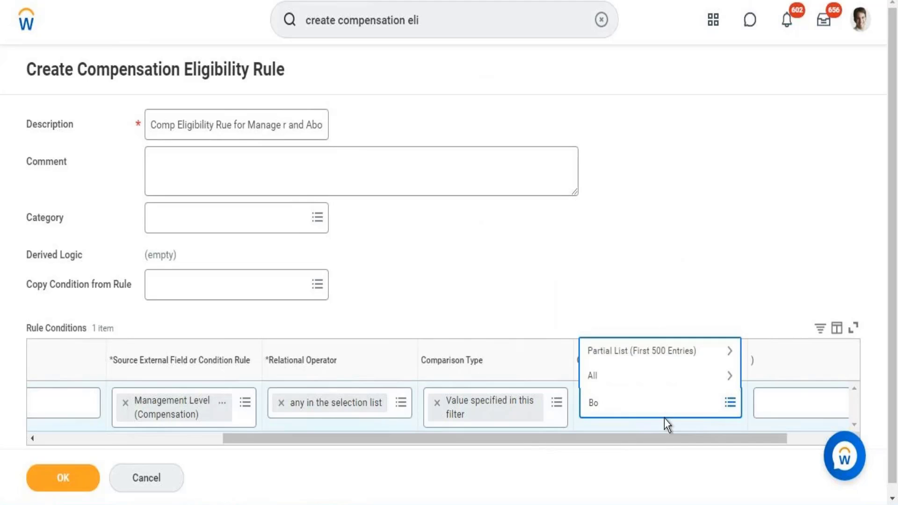
{"action": "type", "text": "ard of direct"}
{"action": "key", "text": "Return"}
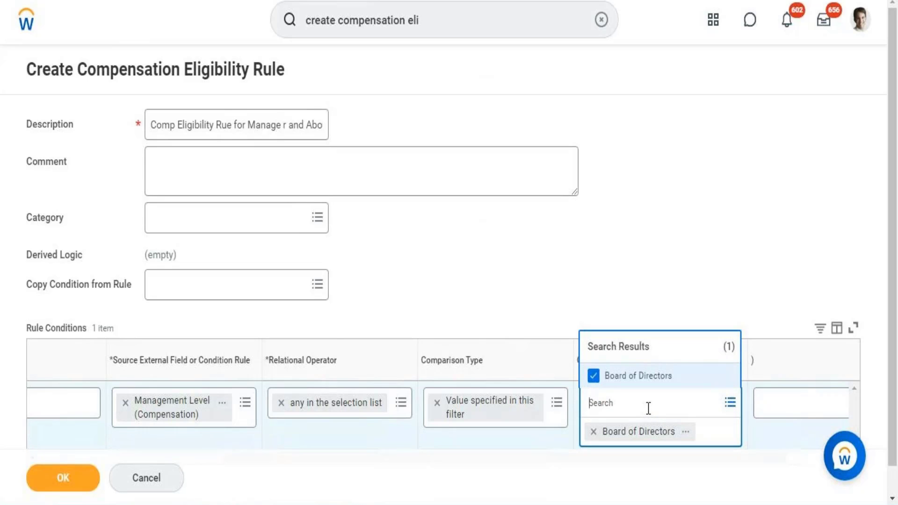
Search the comparison values for "chief executive" and add "2 1 - Chief Executive officer"
{"action": "type", "text": "chief executive"}
{"action": "key", "text": "Return"}
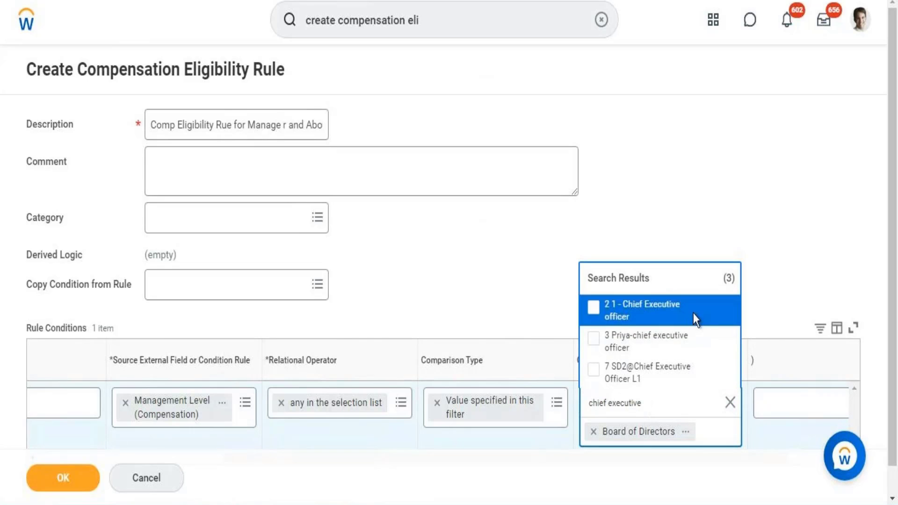
{"action": "left_click", "coordinate": [651, 308]}
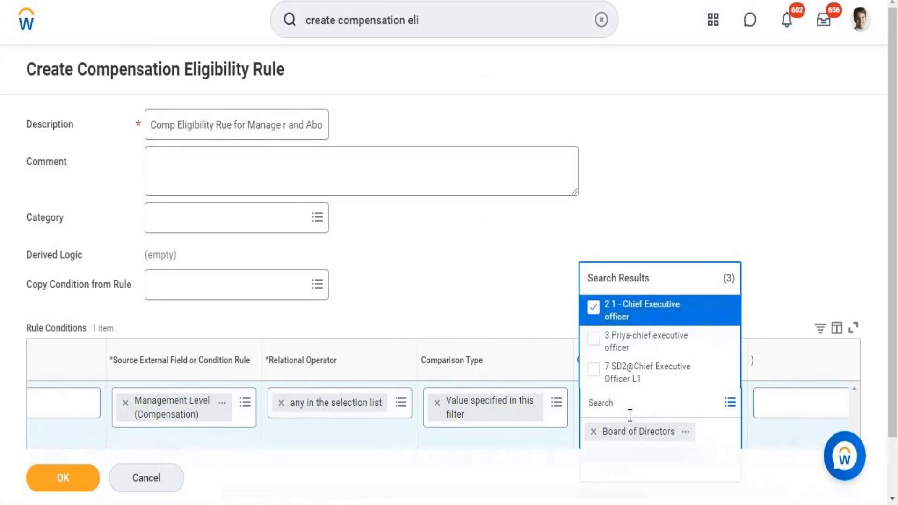
Search the comparison values for "Vice president" and add "2 Vice President"
{"action": "type", "text": "Vice president"}
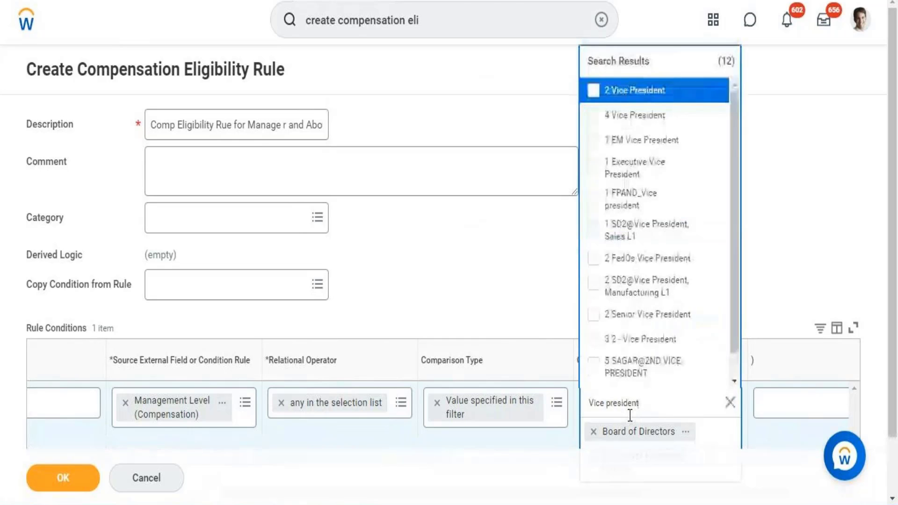
{"action": "left_click", "coordinate": [662, 92]}
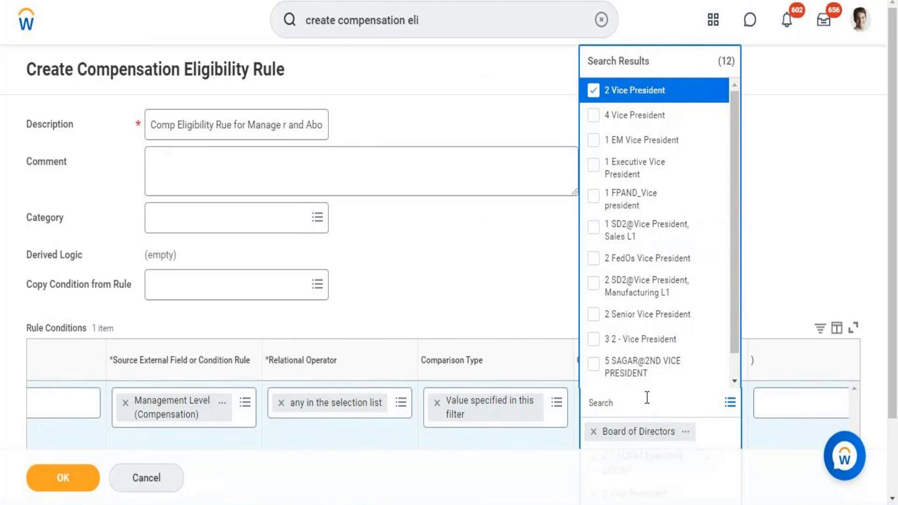
Search the comparison values for "Director" and add "1 Director"
{"action": "type", "text": "Director"}
{"action": "key", "text": "Return"}
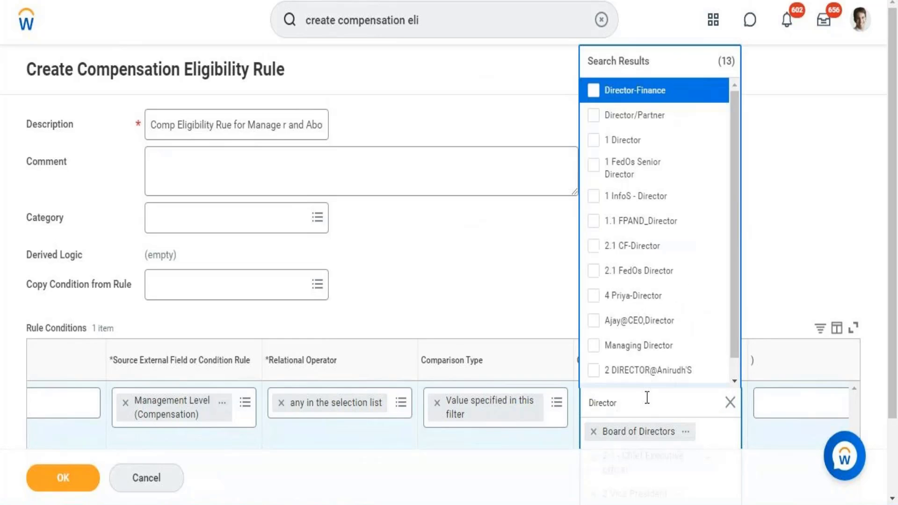
{"action": "left_click", "coordinate": [626, 143]}
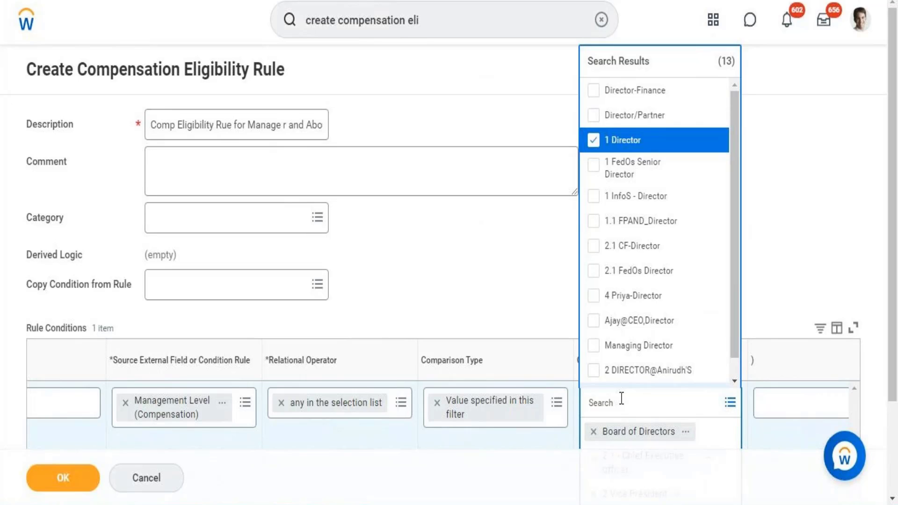
Search the comparison values for "manager" and add "1 Manager" to the management level condition
{"action": "type", "text": "manager"}
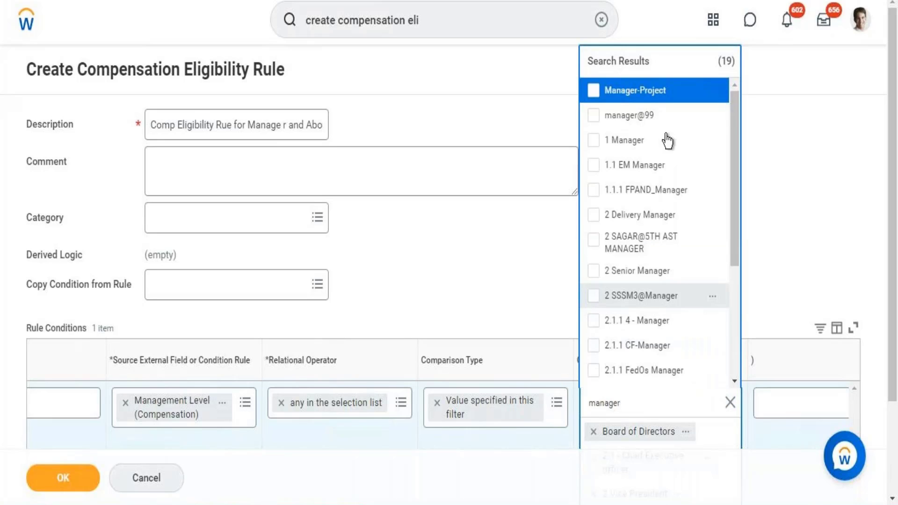
{"action": "left_click", "coordinate": [624, 140]}
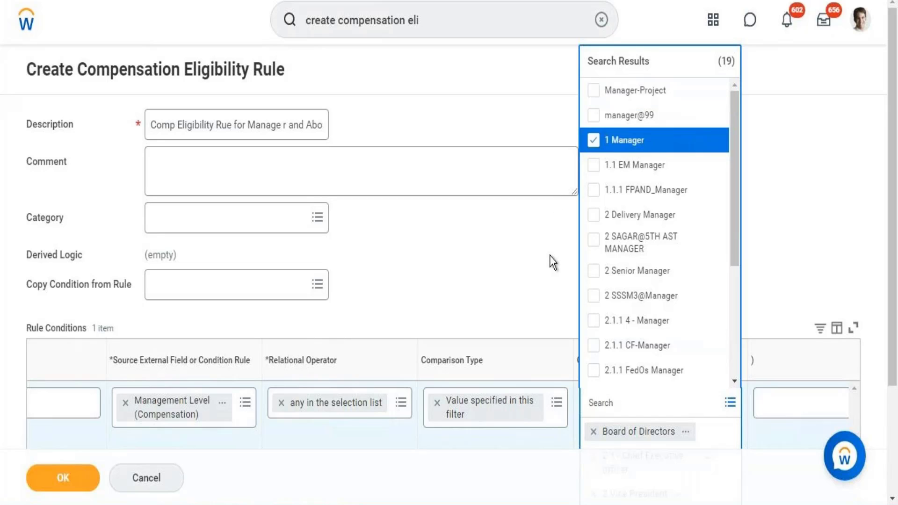
{"action": "left_click", "coordinate": [549, 255]}
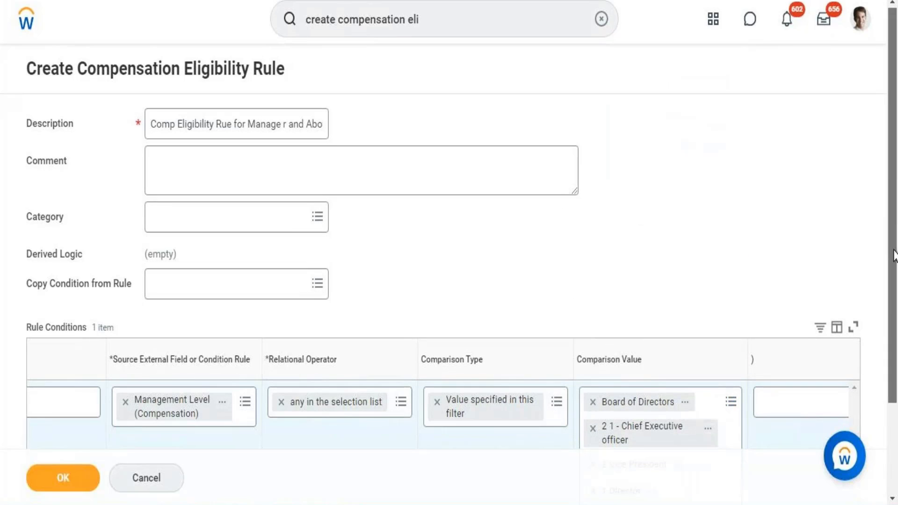
Add a second And condition to the rule with Country of Location – Primary (Compensation) as its source field
{"action": "scroll", "coordinate": [796, 302], "scroll_direction": "down", "scroll_amount": 3}
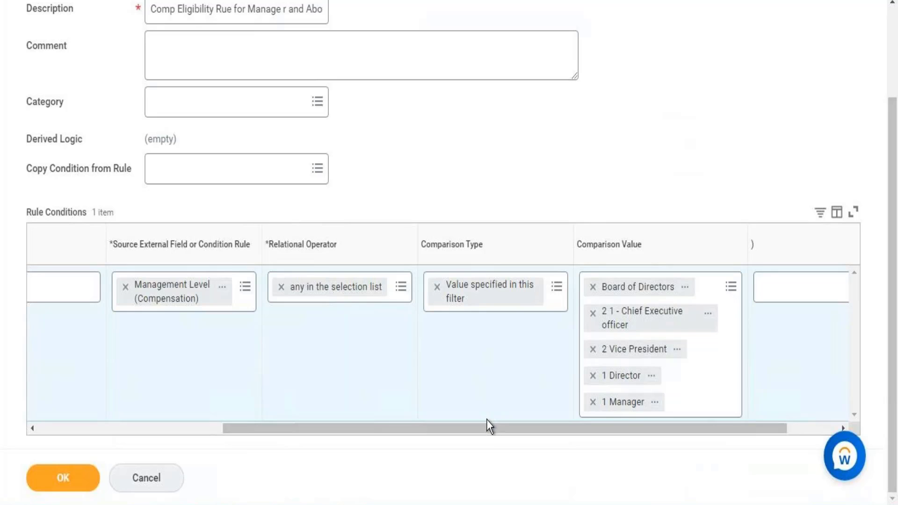
{"action": "left_click_drag", "start_coordinate": [485, 427], "coordinate": [276, 483]}
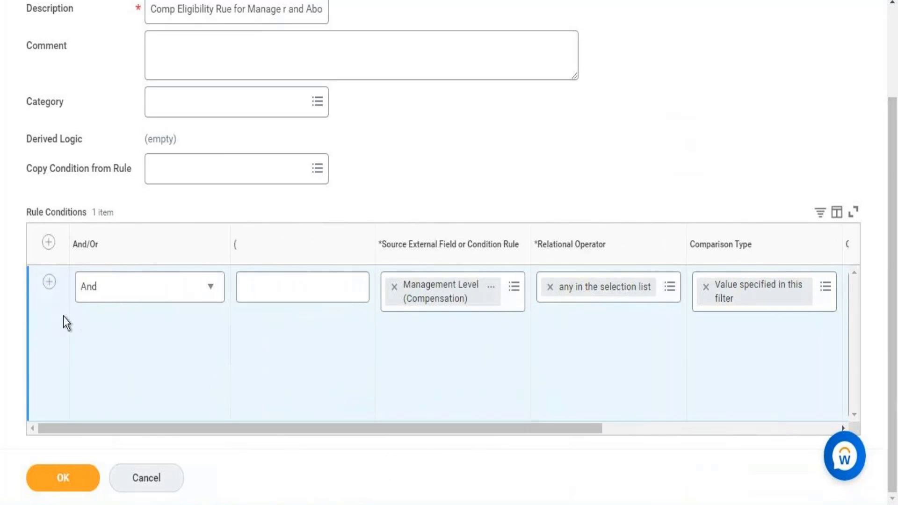
{"action": "left_click", "coordinate": [48, 282]}
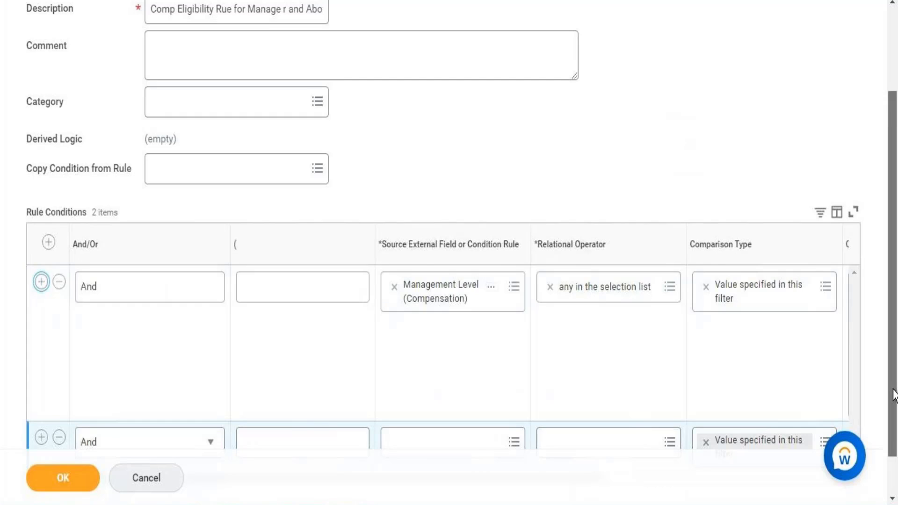
{"action": "scroll", "coordinate": [894, 395], "scroll_direction": "down", "scroll_amount": 1}
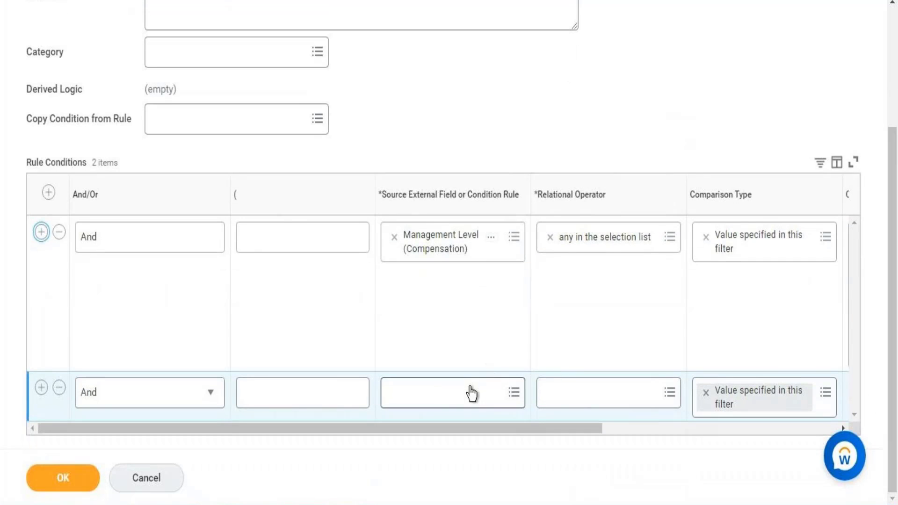
{"action": "left_click", "coordinate": [471, 395]}
{"action": "type", "text": "cou"}
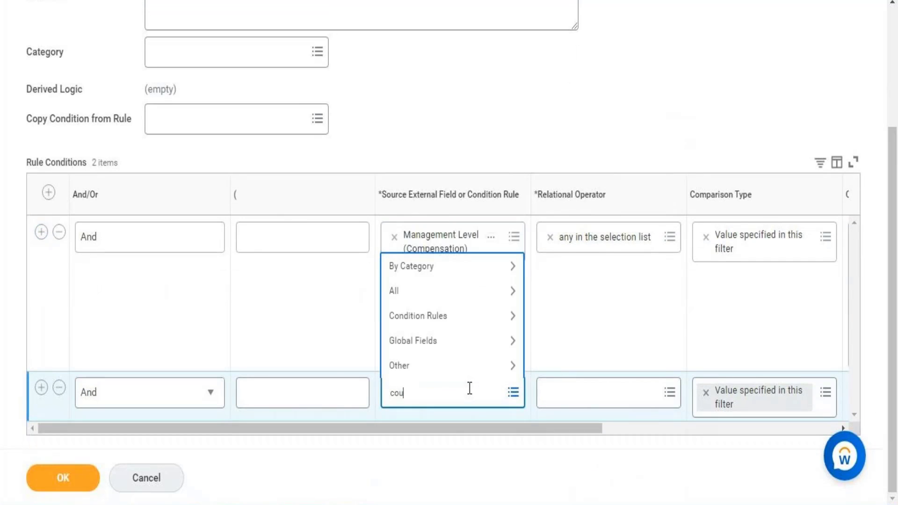
{"action": "type", "text": "ntry"}
{"action": "key", "text": "Return"}
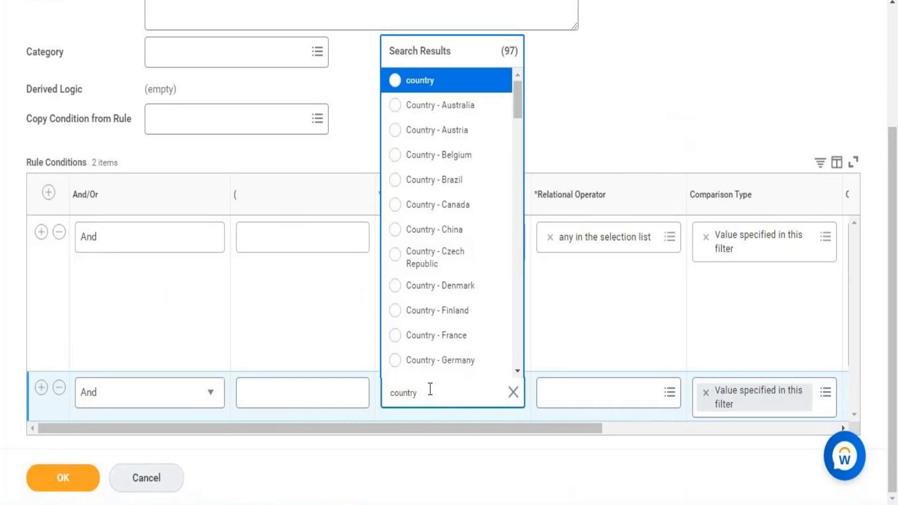
{"action": "type", "text": "of location"}
{"action": "key", "text": "Return"}
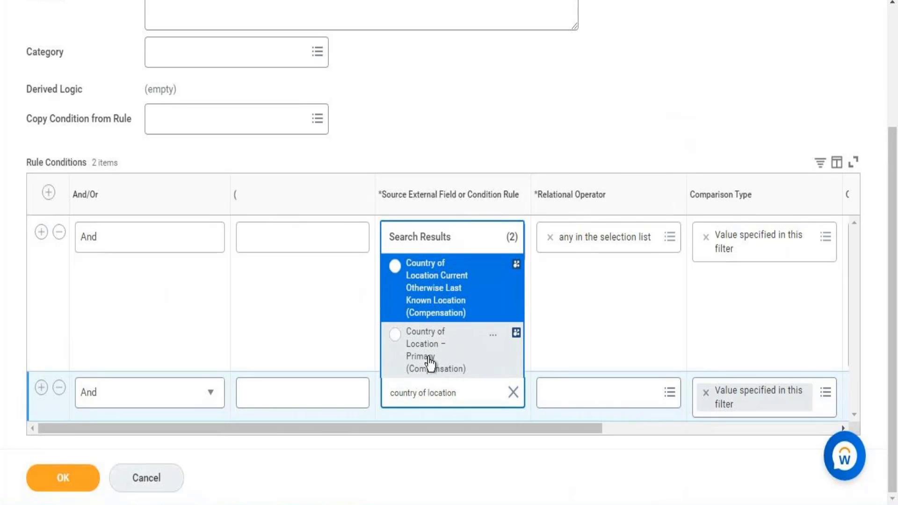
{"action": "left_click", "coordinate": [433, 367]}
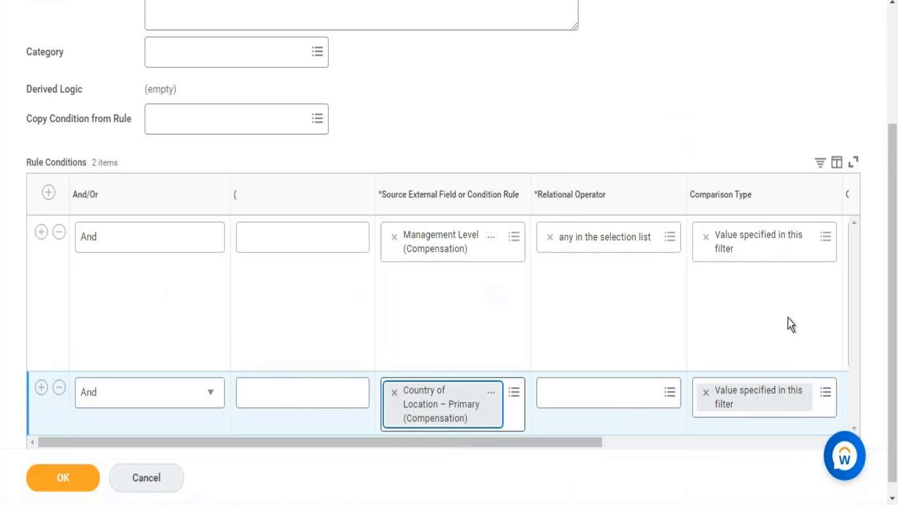
Set the country condition's relational operator to "any in the selection list"
{"action": "left_click_drag", "start_coordinate": [894, 234], "coordinate": [896, 321]}
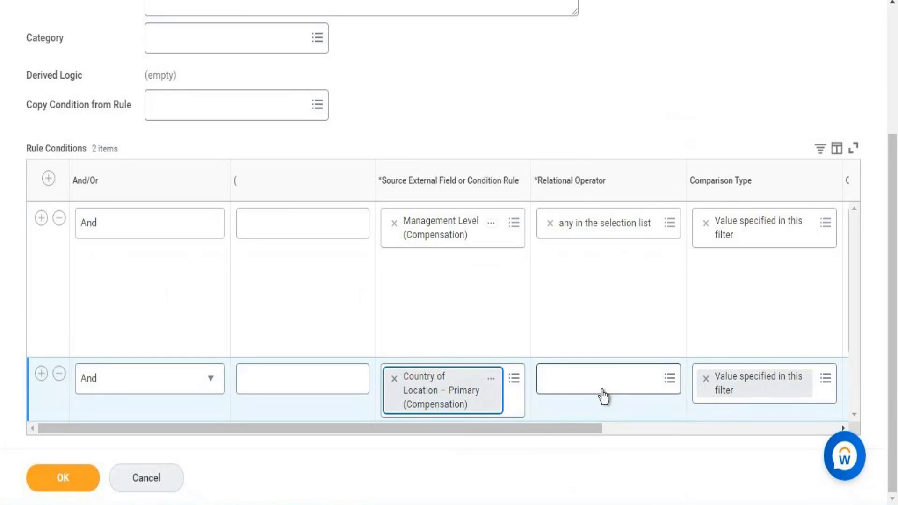
{"action": "left_click", "coordinate": [644, 375]}
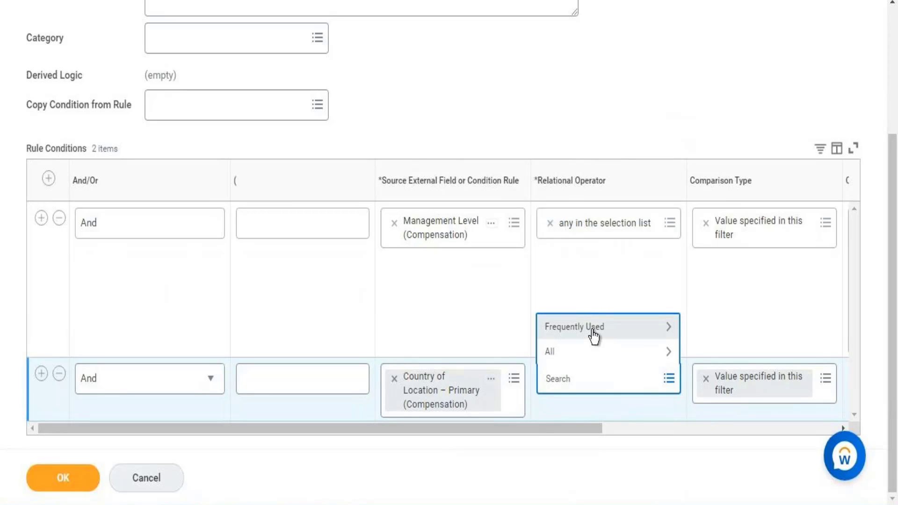
{"action": "left_click", "coordinate": [594, 332]}
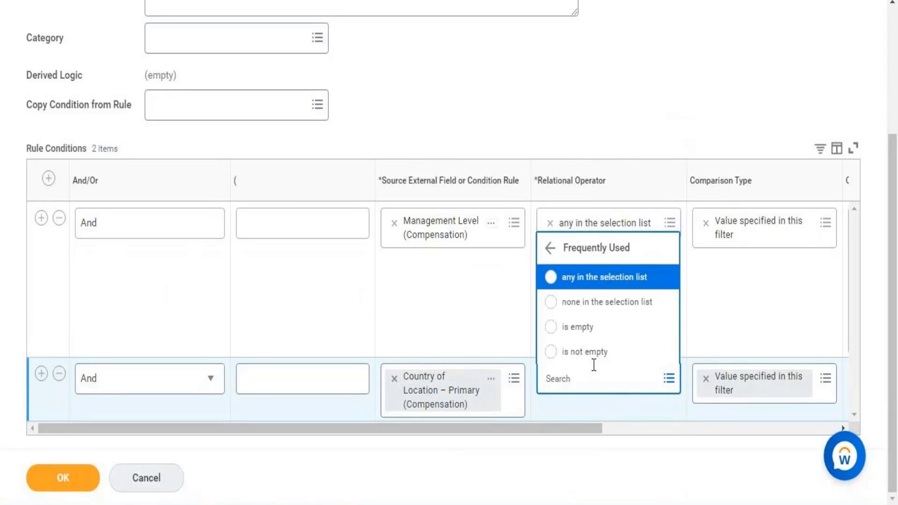
{"action": "left_click", "coordinate": [601, 283]}
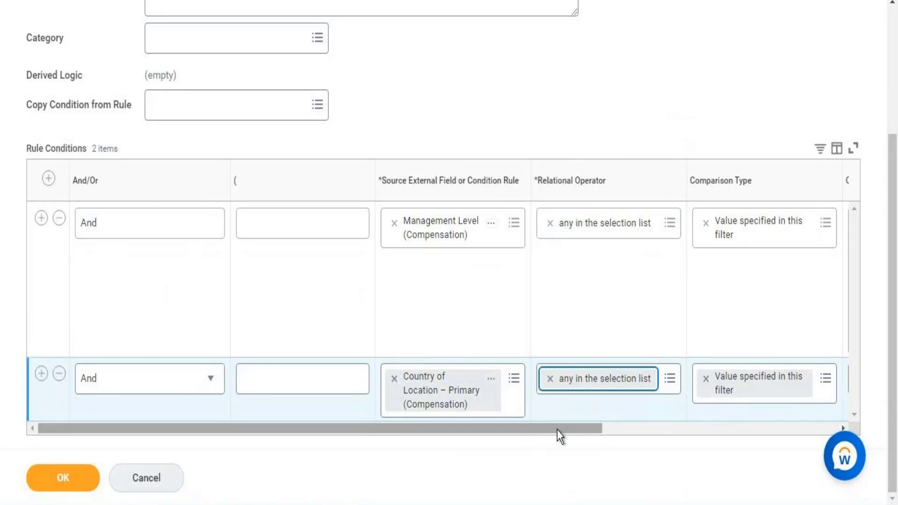
Search the country condition's comparison values for "united" and add United States of America
{"action": "left_click_drag", "start_coordinate": [557, 429], "coordinate": [744, 405]}
{"action": "left_click", "coordinate": [642, 377]}
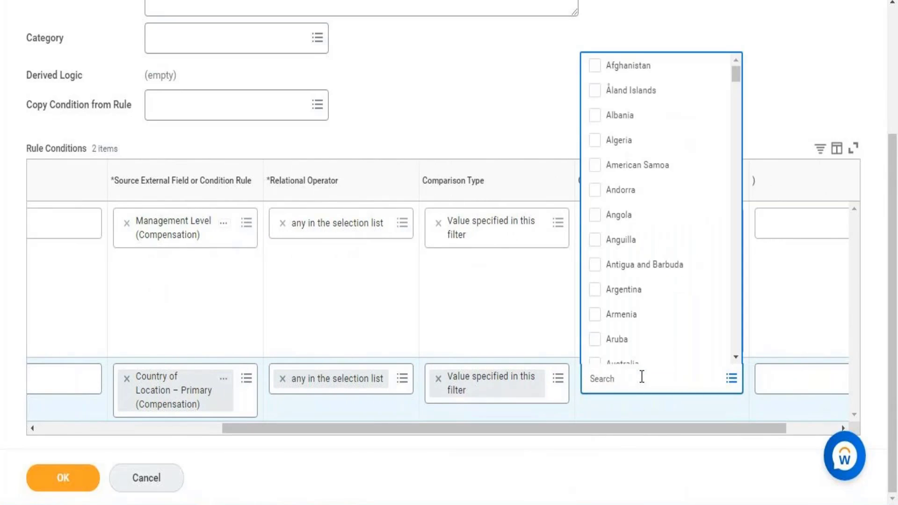
{"action": "type", "text": "united"}
{"action": "key", "text": "Return"}
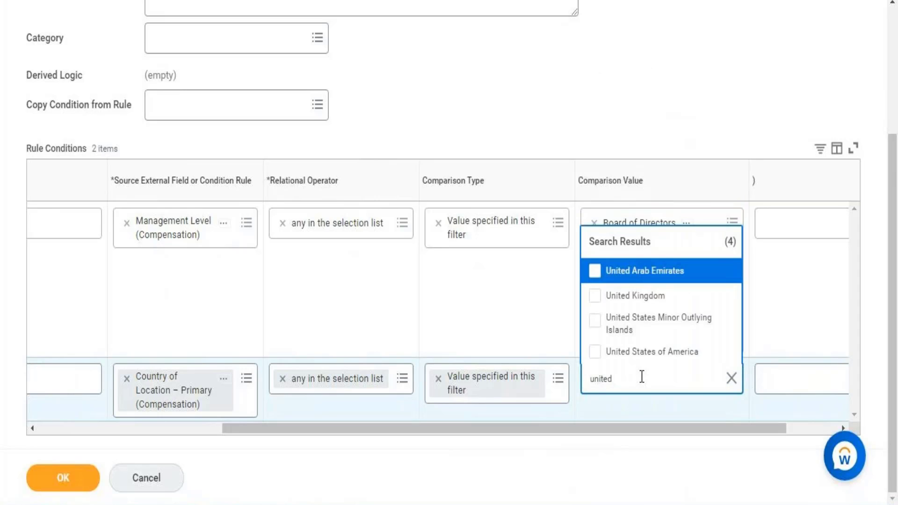
{"action": "left_click", "coordinate": [656, 353]}
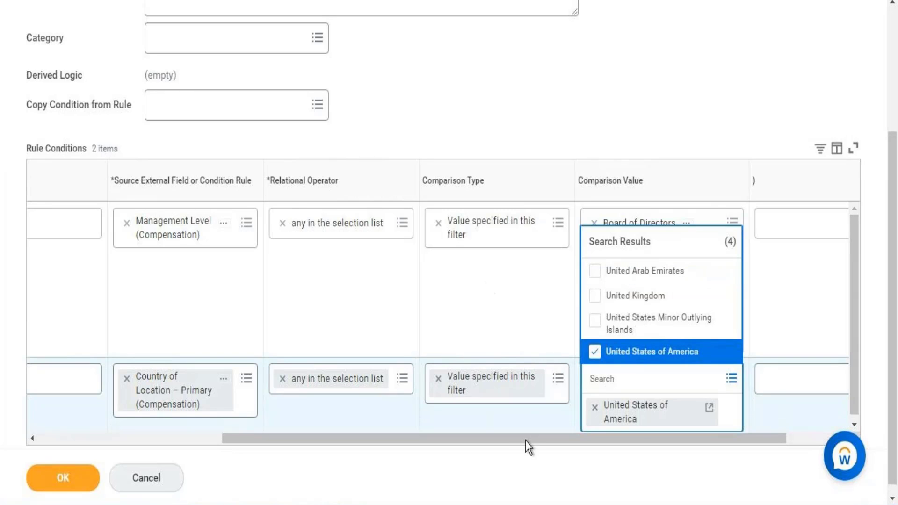
{"action": "left_click", "coordinate": [463, 428]}
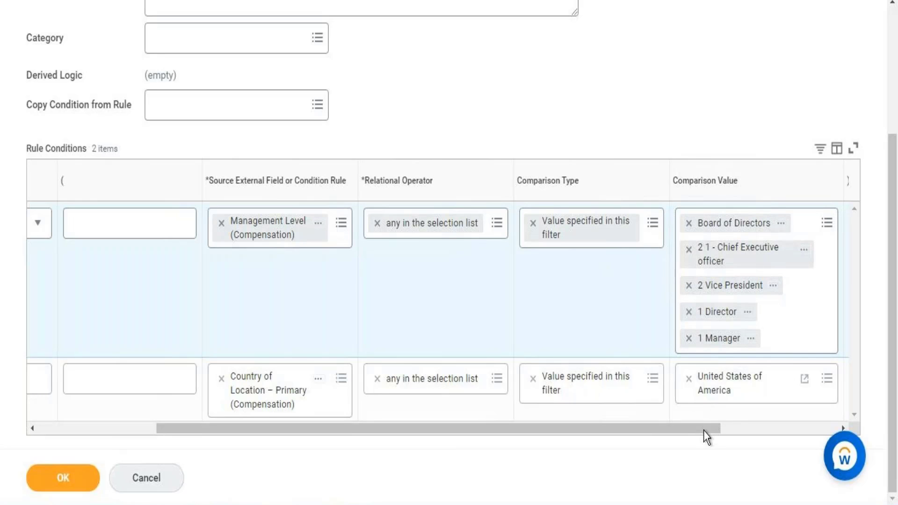
Review both rule conditions and submit the new compensation eligibility rule
{"action": "left_click_drag", "start_coordinate": [723, 430], "coordinate": [778, 431]}
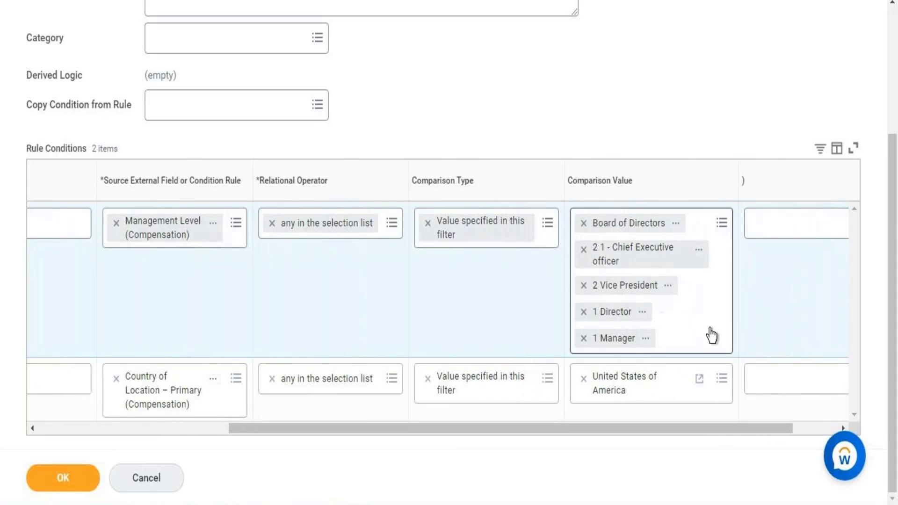
{"action": "scroll", "coordinate": [894, 269], "scroll_direction": "up", "scroll_amount": 1}
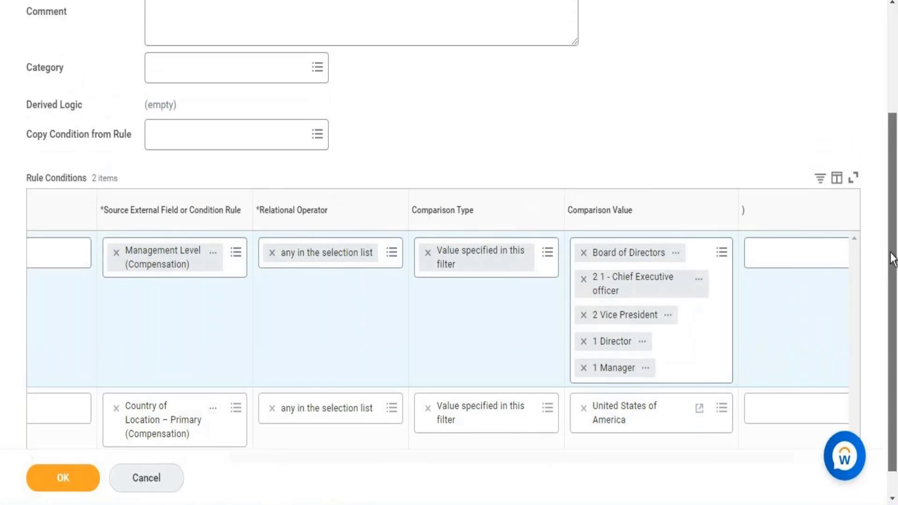
{"action": "left_click", "coordinate": [71, 476]}
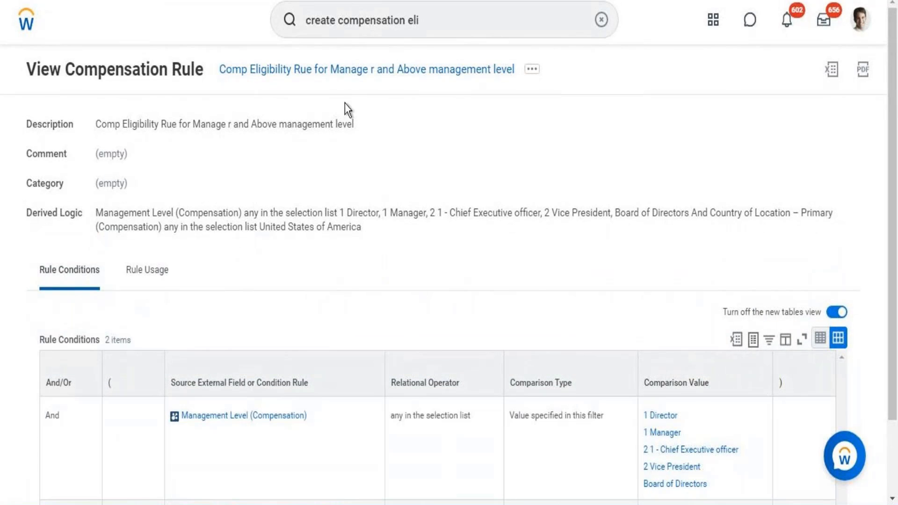
Copy the new rule's name and paste it into the Word notes on an indented line below the Organization(Director Tax) rule
{"action": "right_click", "coordinate": [335, 80]}
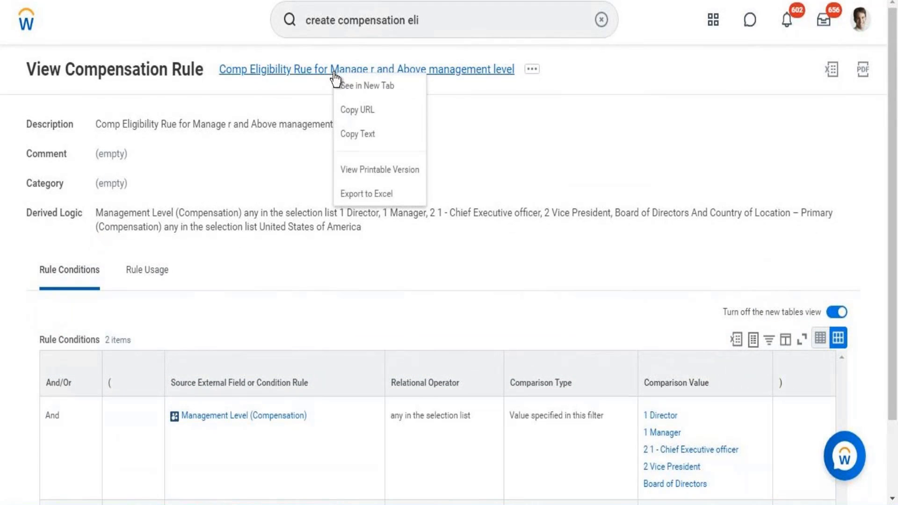
{"action": "left_click", "coordinate": [367, 136]}
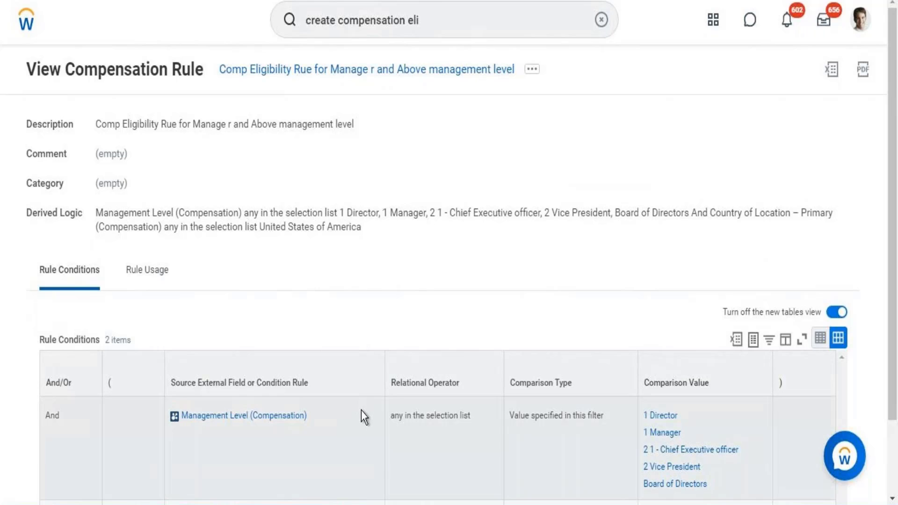
{"action": "key", "text": "alt+Tab"}
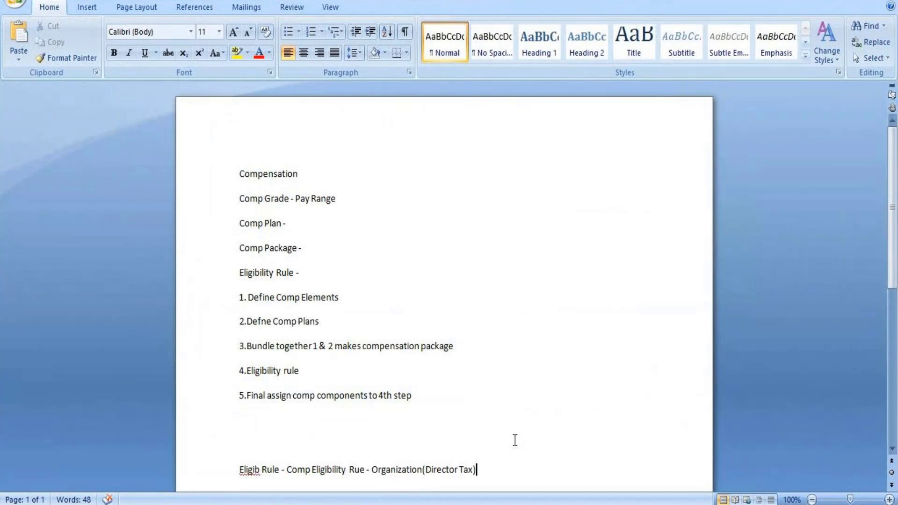
{"action": "key", "text": "Return"}
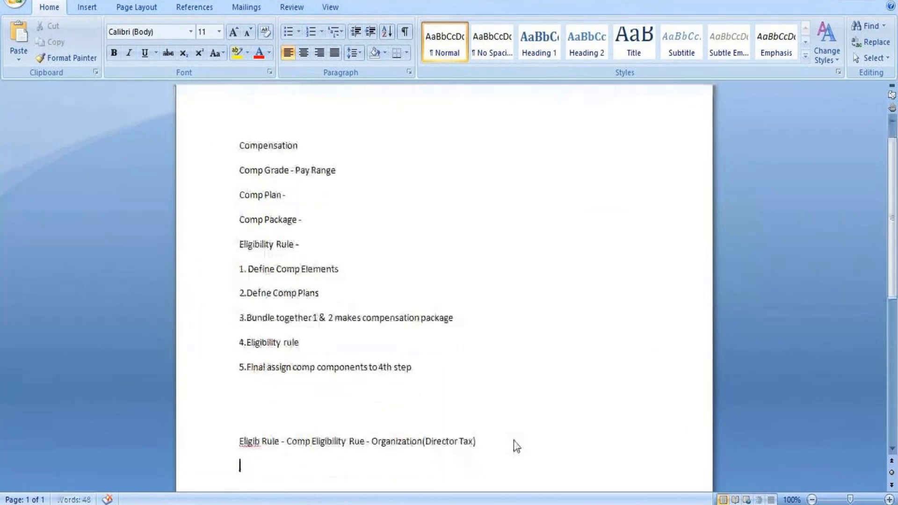
{"action": "key", "text": "Tab"}
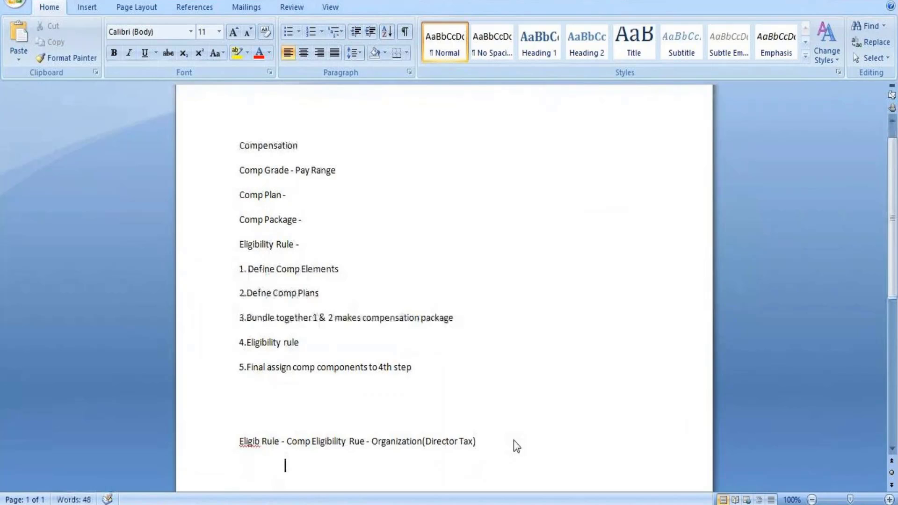
{"action": "type", "text": "Comp Eligibility  Rue for Manage r and Above management level"}
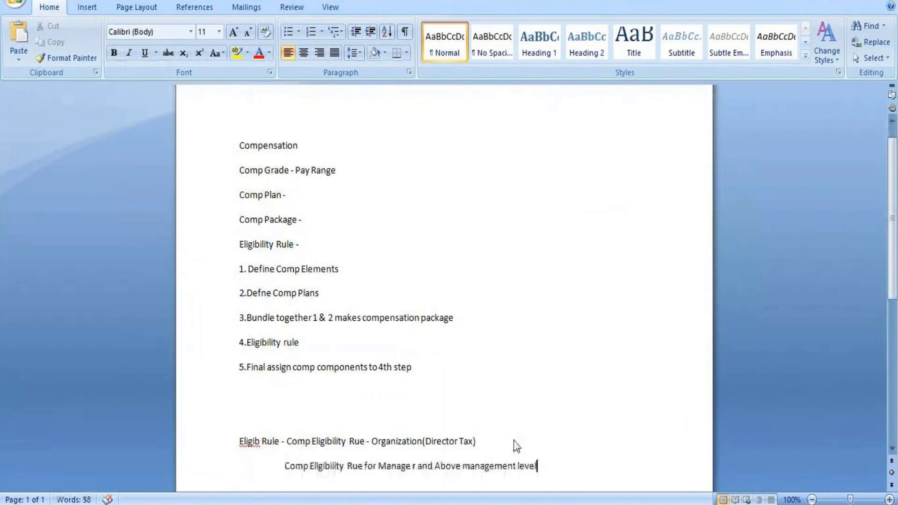
{"action": "key", "text": "Return"}
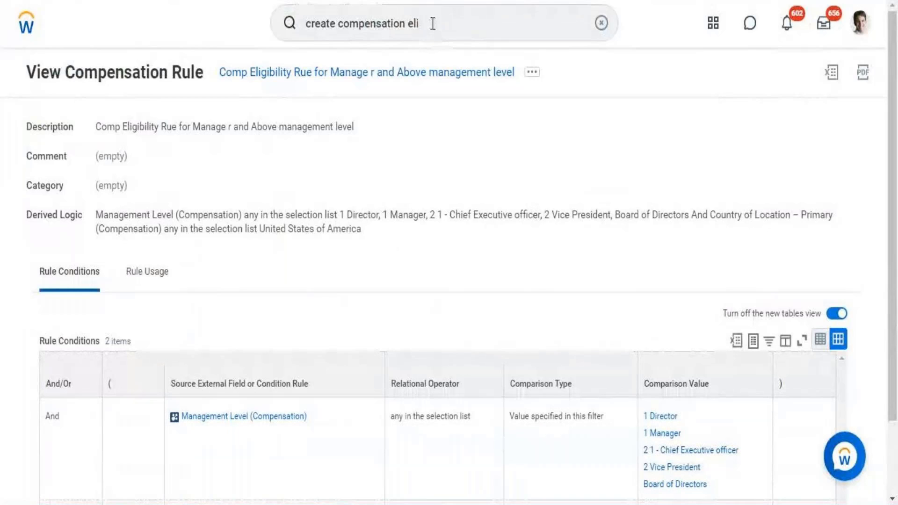
Back in Workday, search for "create comp grade" and open the Create Compensation Grade task
{"action": "left_click", "coordinate": [433, 23]}
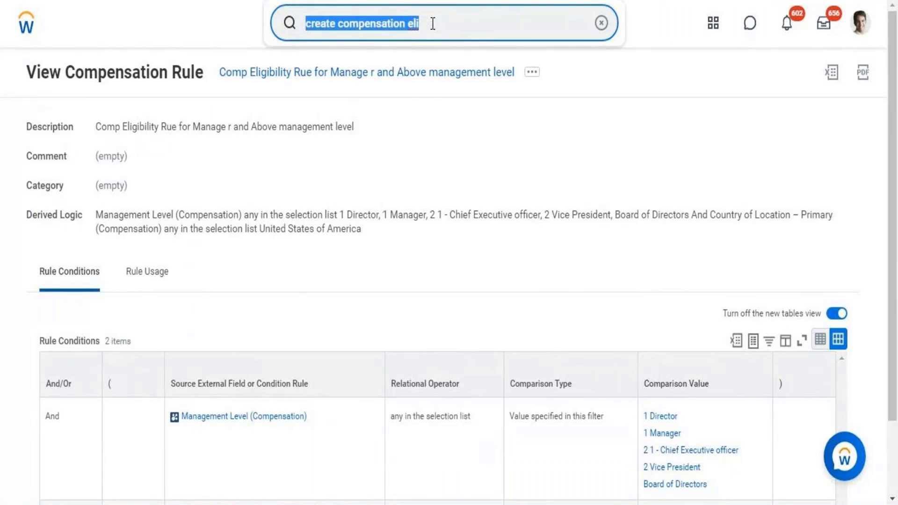
{"action": "type", "text": "create"}
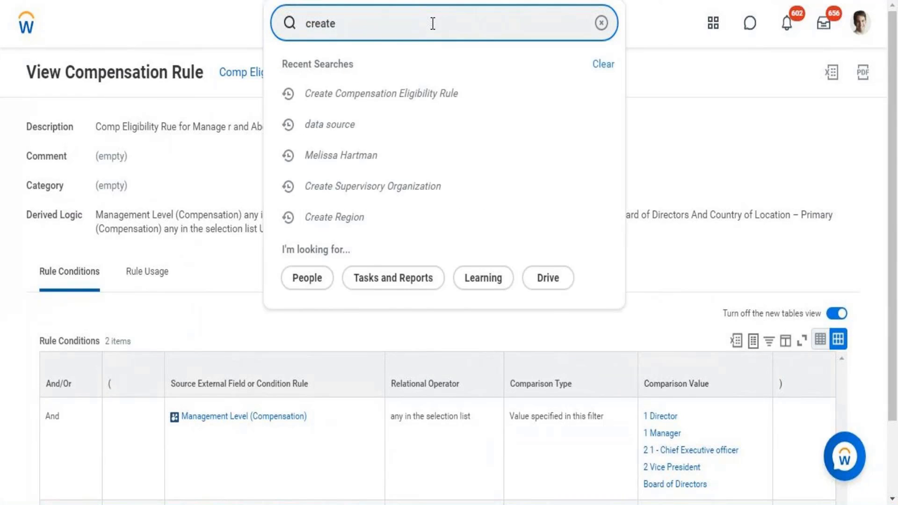
{"action": "type", "text": " comp g"}
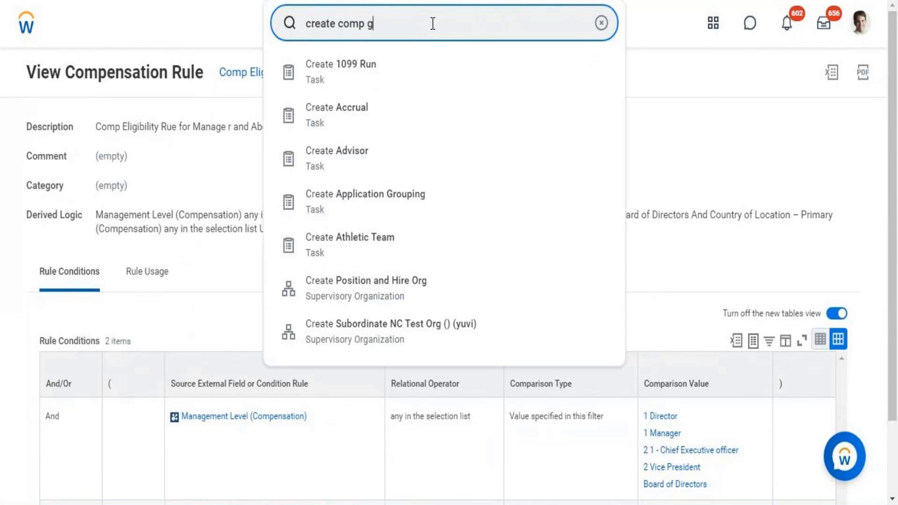
{"action": "type", "text": "rade"}
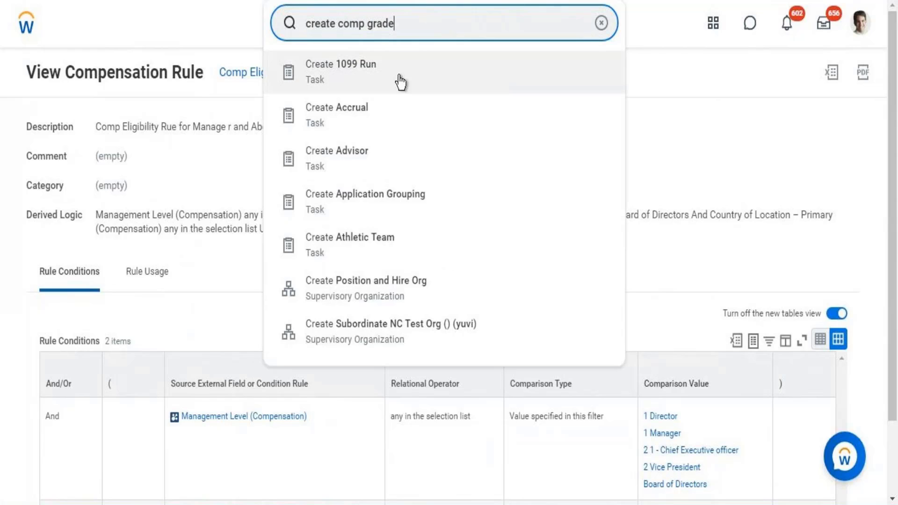
{"action": "left_click", "coordinate": [363, 82]}
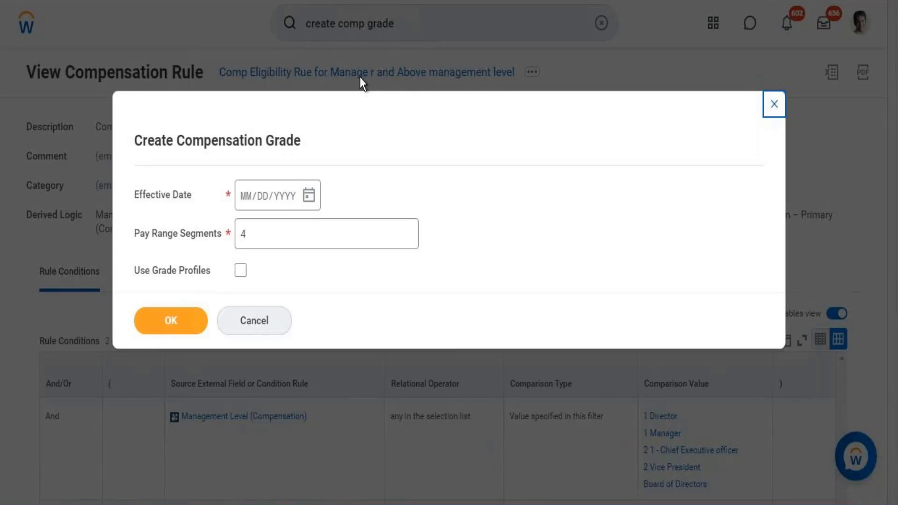
Start the compensation grade with effective date 08/31/2021, 4 pay range segments and Use Grade Profiles enabled
{"action": "left_click", "coordinate": [309, 196]}
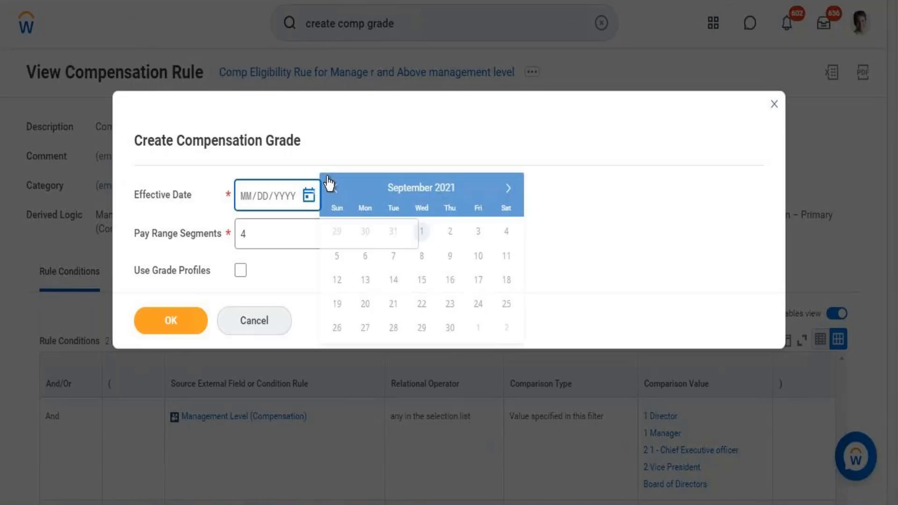
{"action": "left_click", "coordinate": [390, 234]}
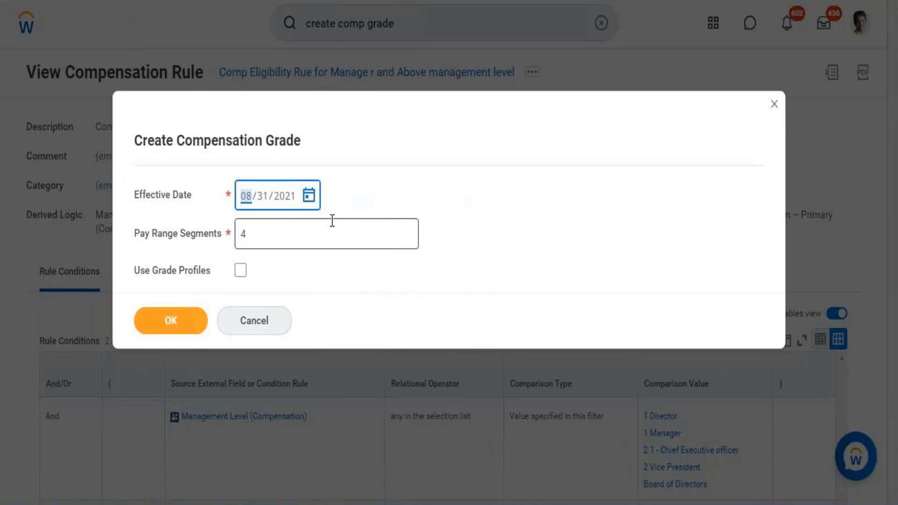
{"action": "left_click", "coordinate": [286, 242]}
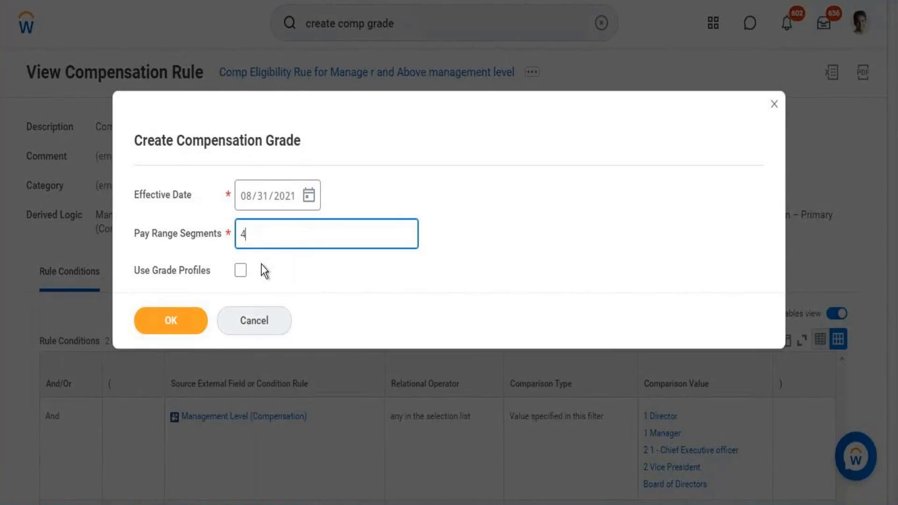
{"action": "left_click", "coordinate": [241, 273]}
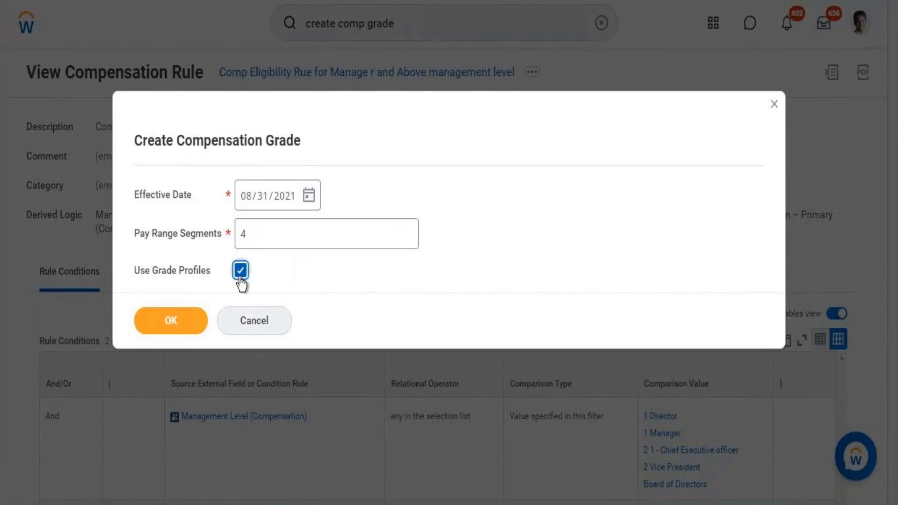
{"action": "left_click", "coordinate": [171, 322]}
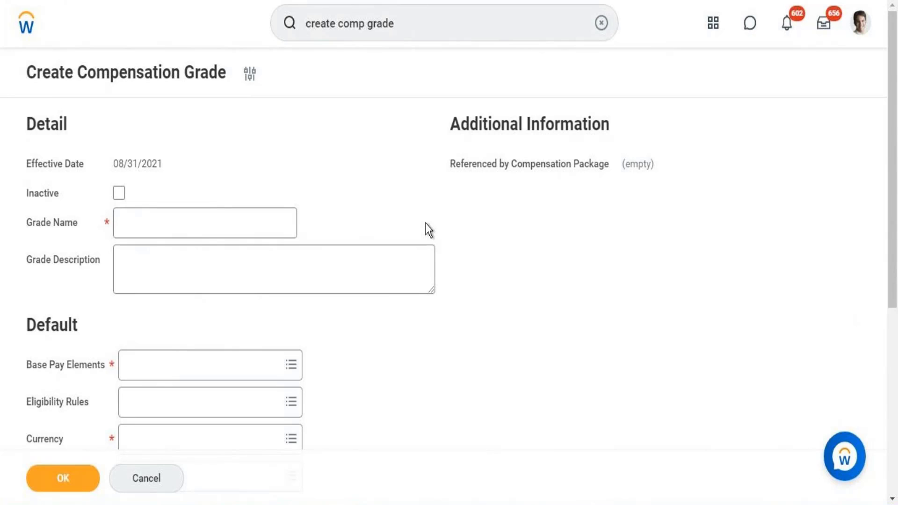
Switch to the Word notes, highlight the two eligibility rule names for review, and return to the Create Compensation Grade form in Workday
{"action": "left_click", "coordinate": [184, 217]}
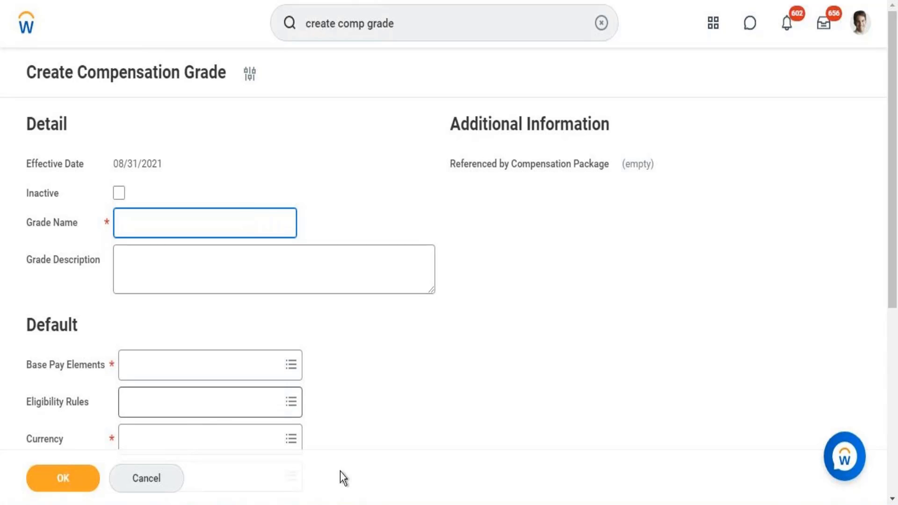
{"action": "left_click", "coordinate": [349, 504]}
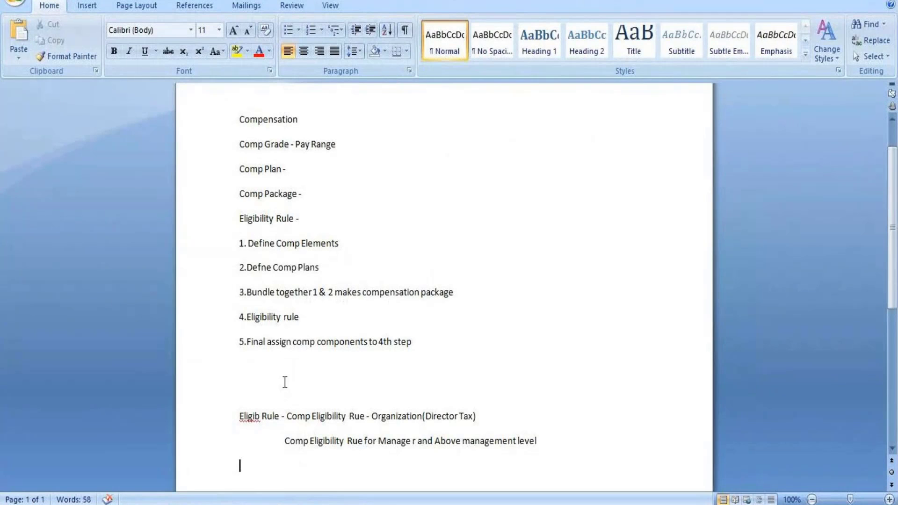
{"action": "left_click_drag", "start_coordinate": [288, 417], "coordinate": [550, 453]}
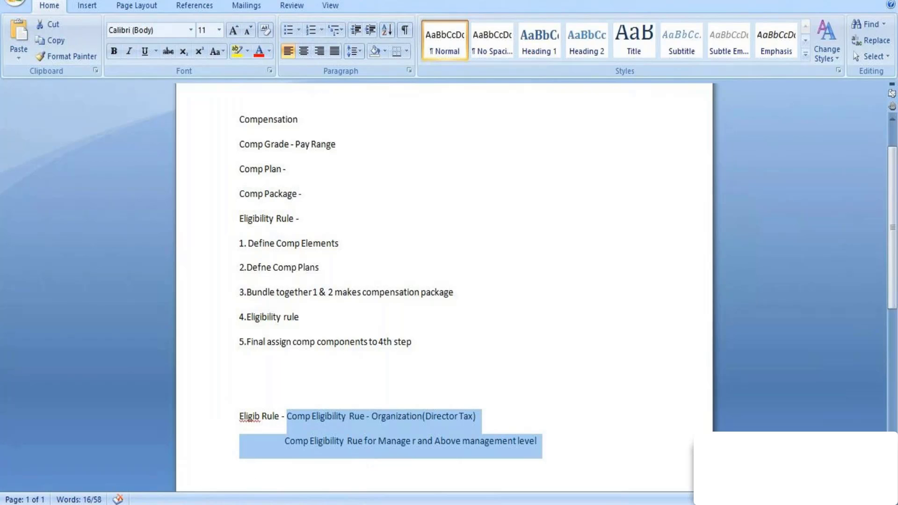
{"action": "mouse_move", "coordinate": [298, 504]}
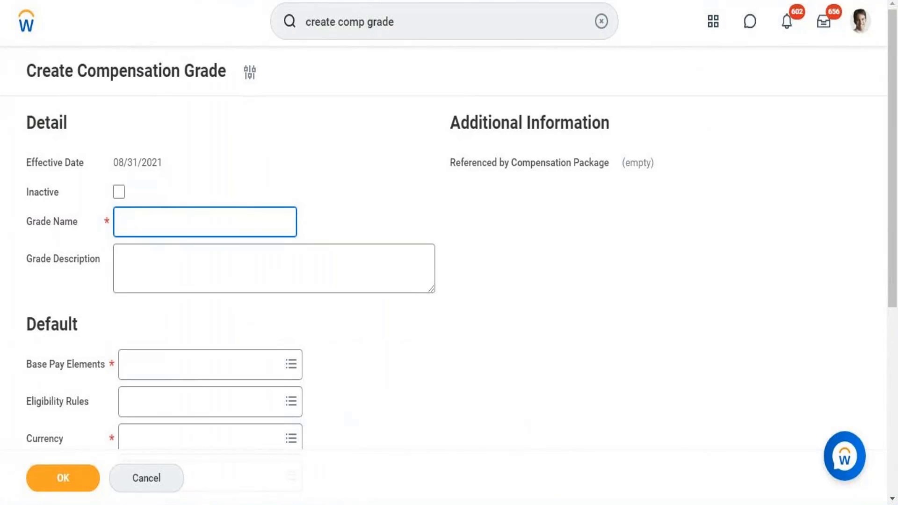
{"action": "key", "text": "alt+Tab"}
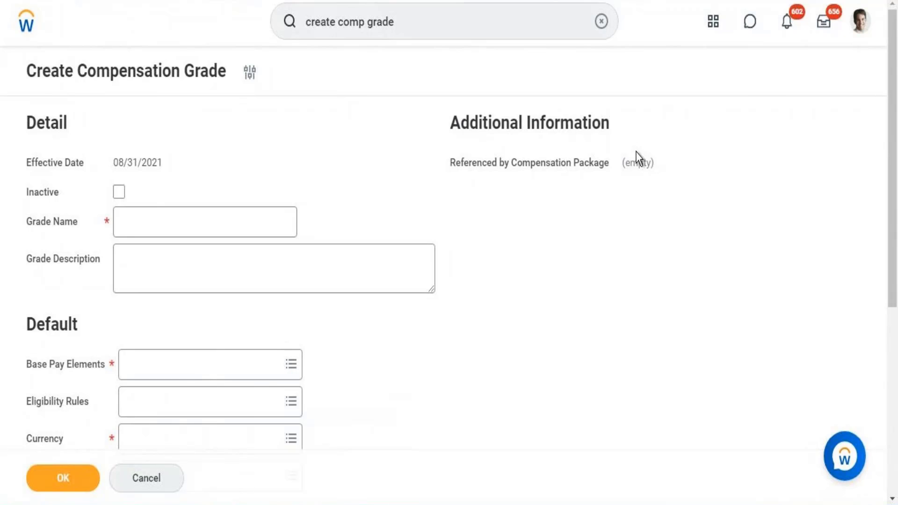
Open the signed-in worker's profile and view the security groups from its security profile actions
{"action": "left_click", "coordinate": [863, 33]}
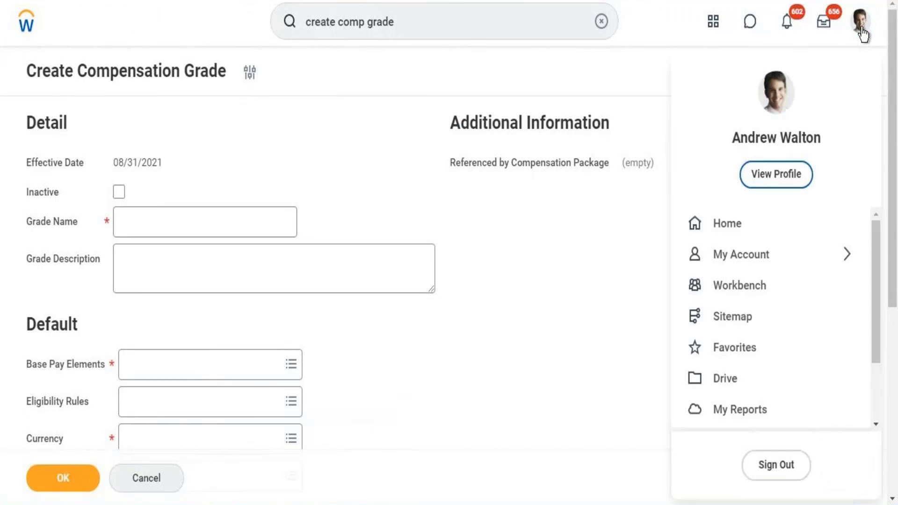
{"action": "left_click", "coordinate": [777, 176]}
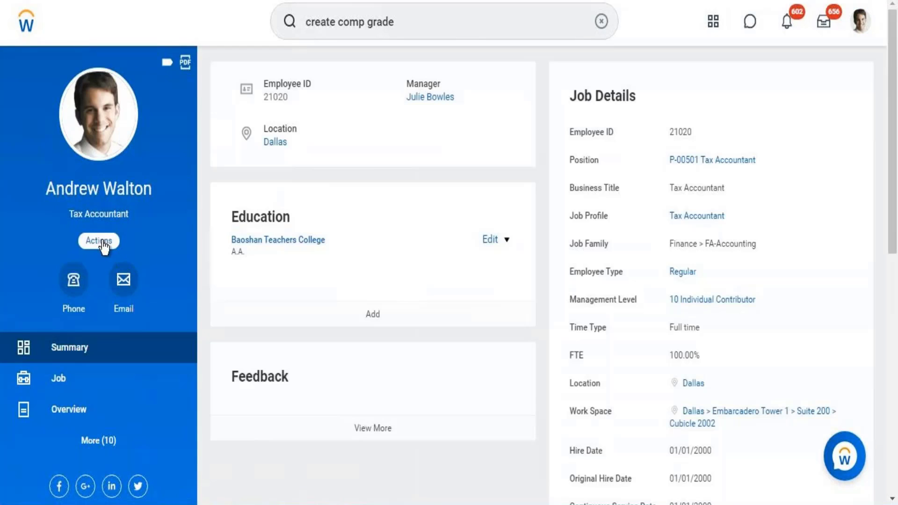
{"action": "left_click", "coordinate": [107, 243]}
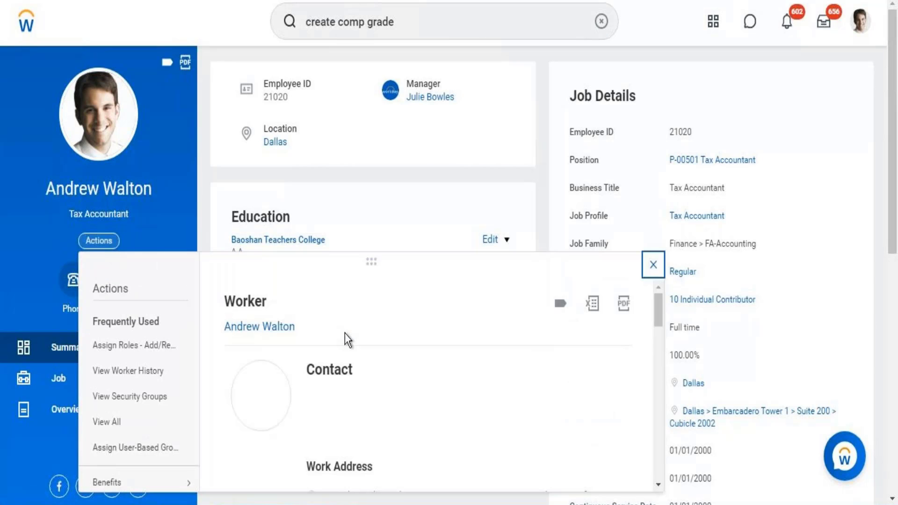
{"action": "left_click_drag", "start_coordinate": [660, 313], "coordinate": [655, 454]}
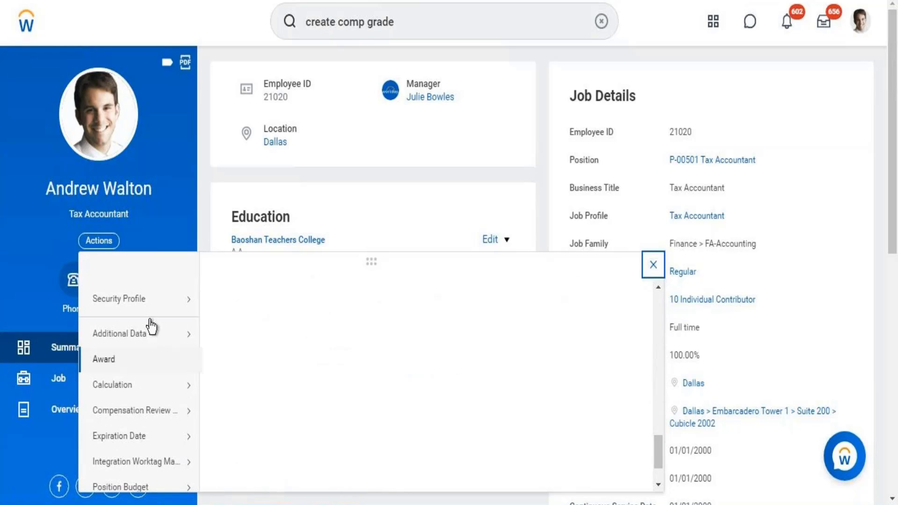
{"action": "mouse_move", "coordinate": [143, 309]}
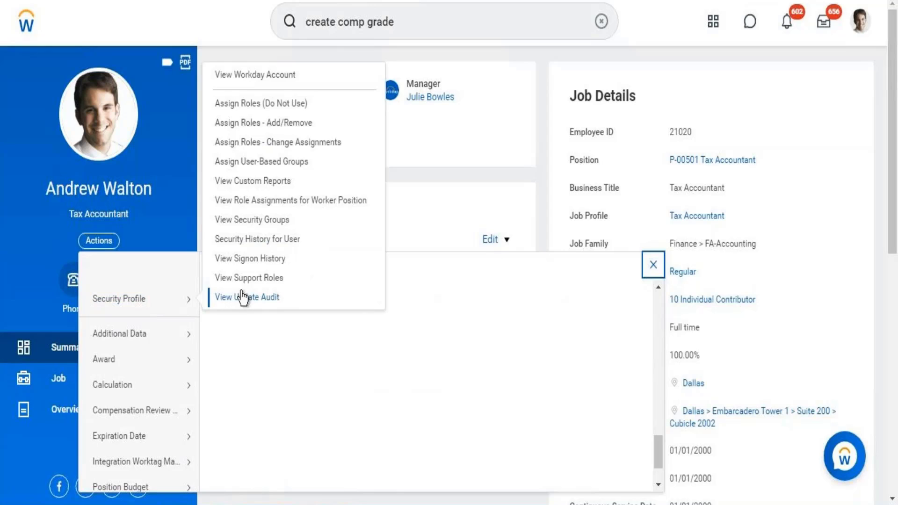
{"action": "left_click", "coordinate": [246, 222]}
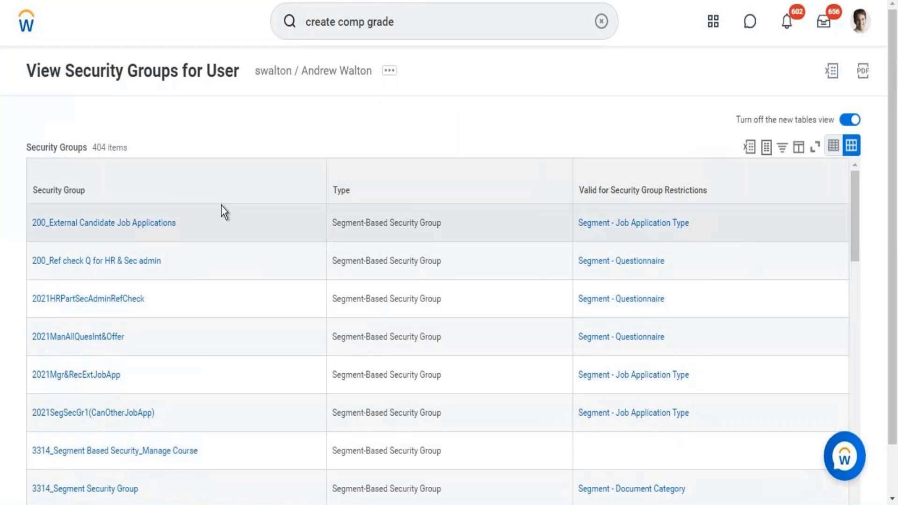
Search the Security Group filter values for "compensation" and filter the list to Compensation Administrator
{"action": "left_click", "coordinate": [183, 172]}
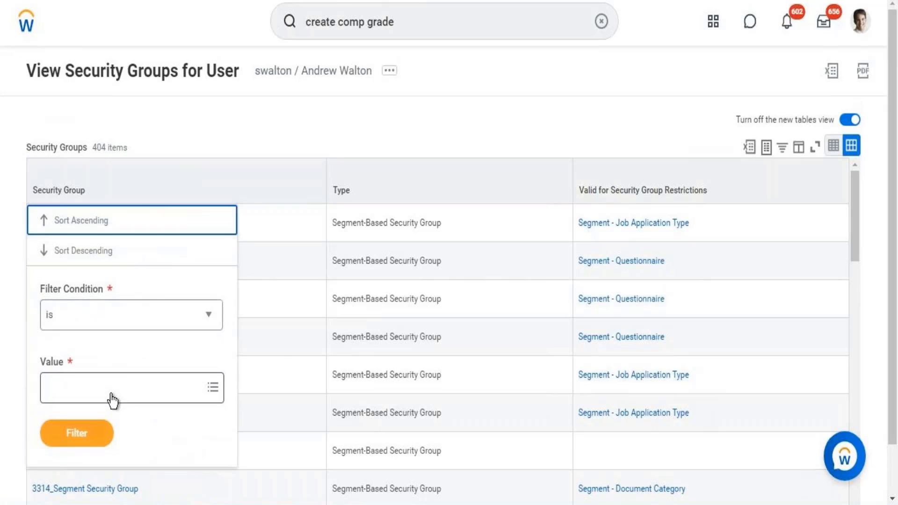
{"action": "left_click", "coordinate": [112, 395]}
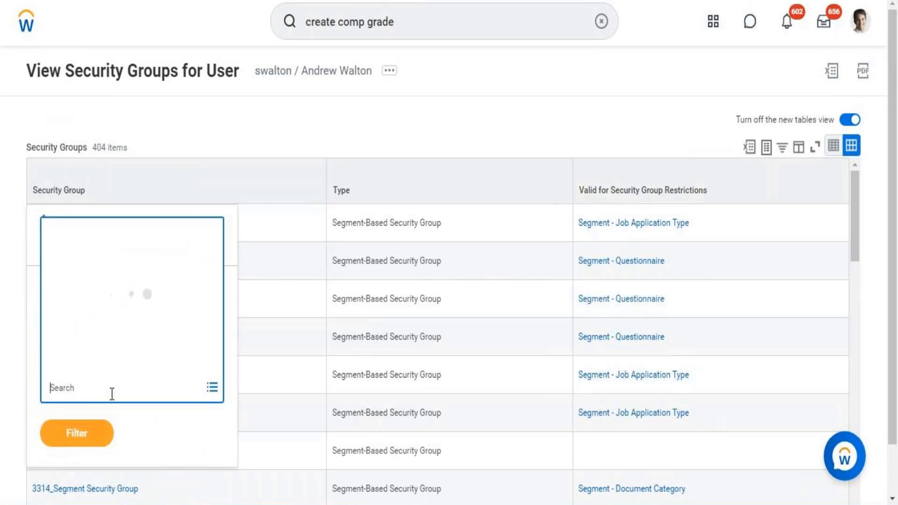
{"action": "type", "text": "compensation"}
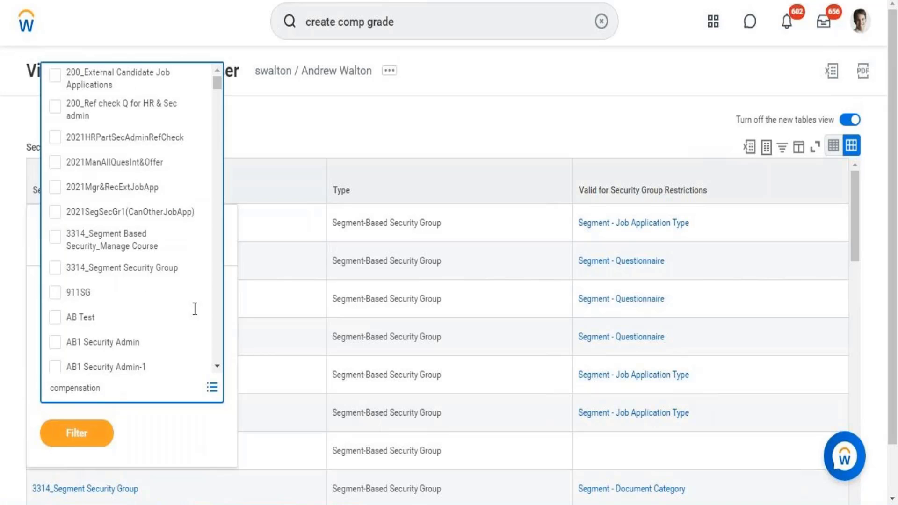
{"action": "key", "text": "Return"}
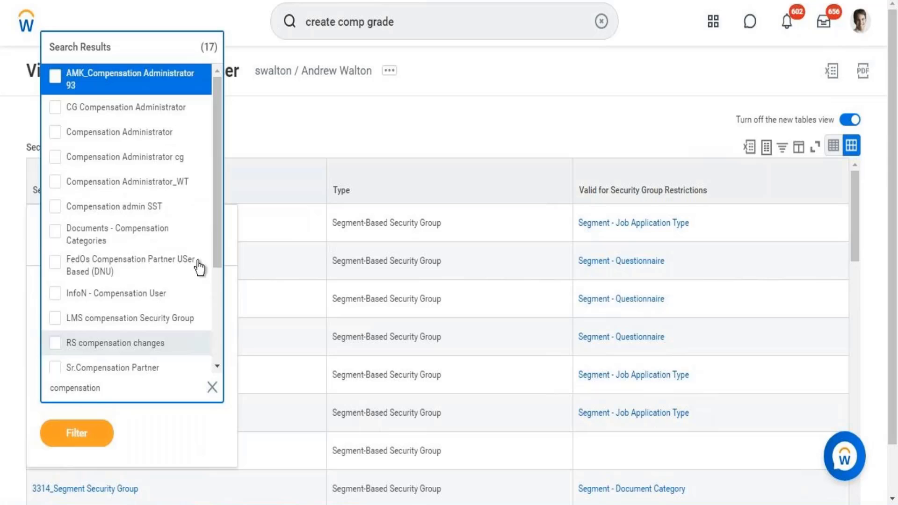
{"action": "left_click", "coordinate": [140, 135]}
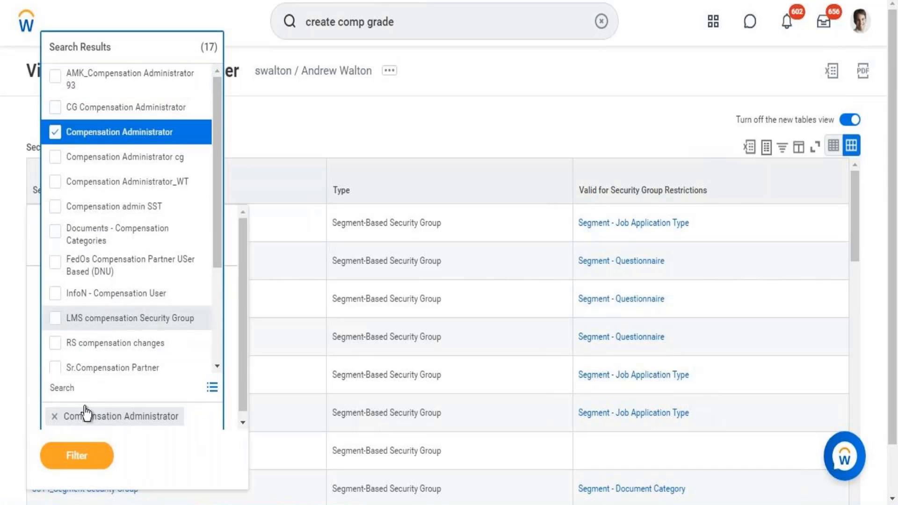
{"action": "left_click", "coordinate": [82, 465]}
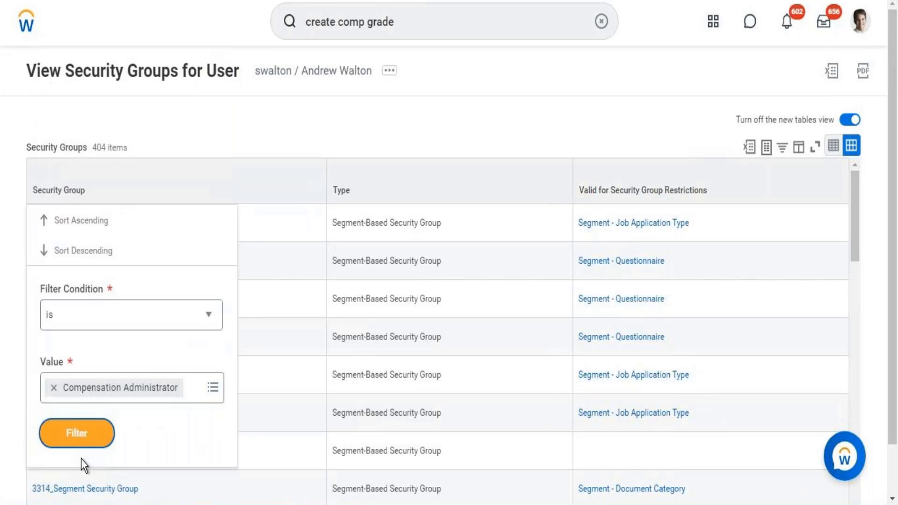
{"action": "left_click", "coordinate": [80, 431]}
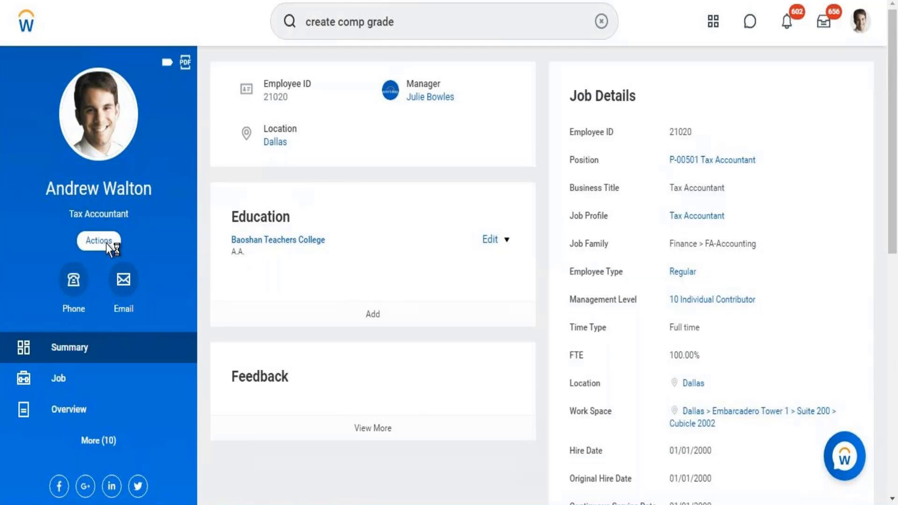
From the worker's security profile actions, open the assignment of user-based security groups
{"action": "left_click", "coordinate": [107, 242]}
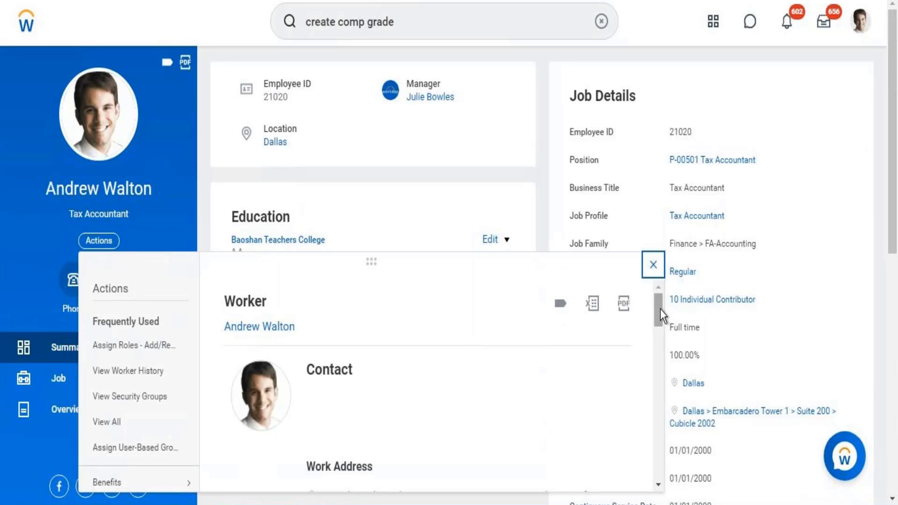
{"action": "left_click_drag", "start_coordinate": [658, 324], "coordinate": [660, 445]}
{"action": "mouse_move", "coordinate": [136, 340]}
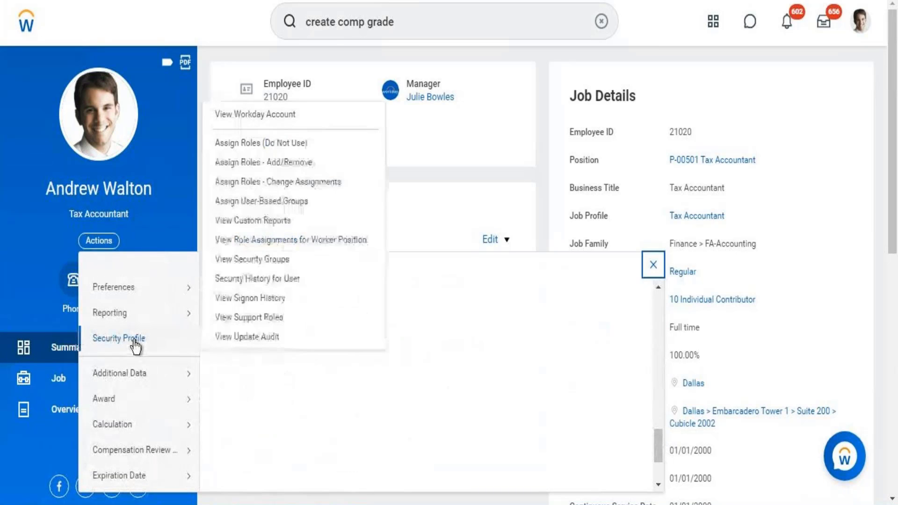
{"action": "left_click", "coordinate": [262, 202]}
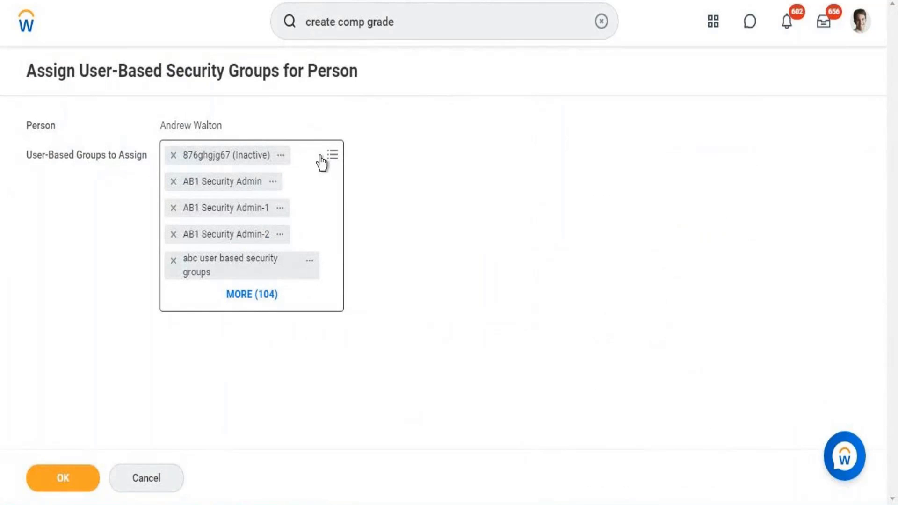
Search the user-based groups to assign for "Security Admin", look through the matching groups, and switch to the Word notes
{"action": "left_click", "coordinate": [294, 162]}
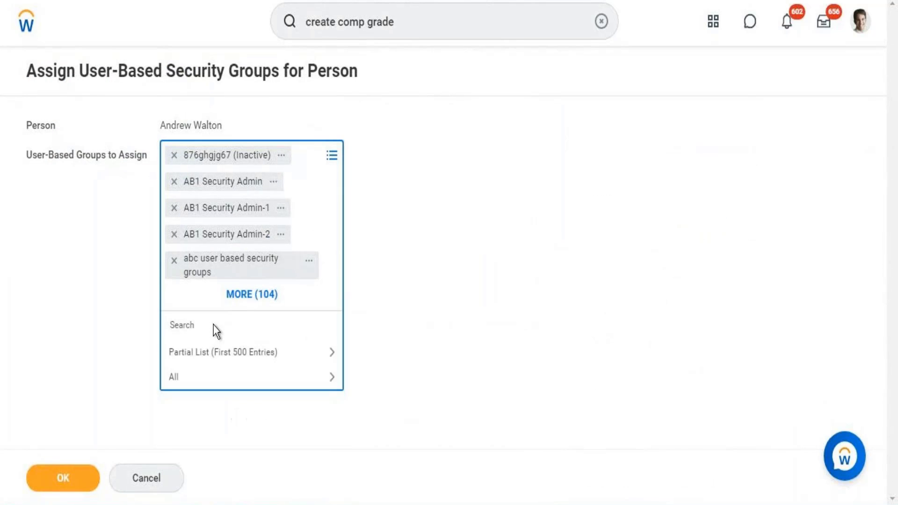
{"action": "type", "text": "Security Admin"}
{"action": "key", "text": "Return"}
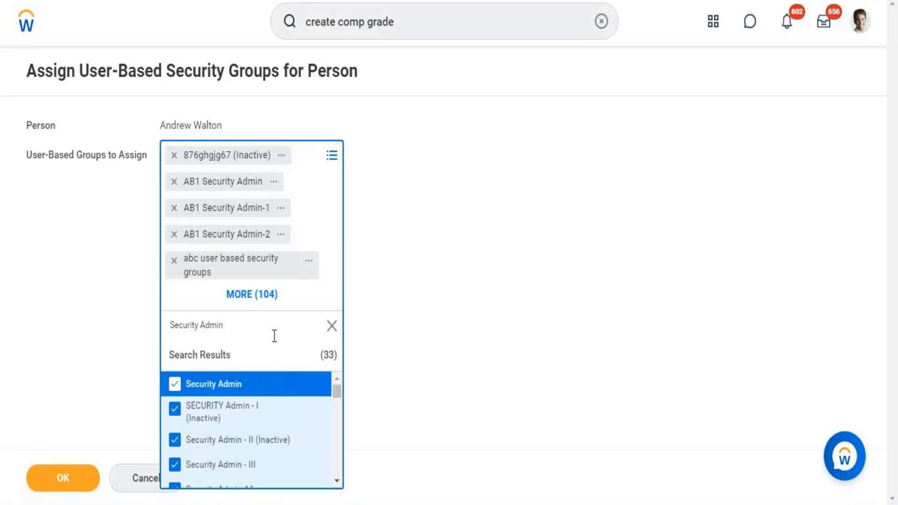
{"action": "left_click", "coordinate": [337, 481]}
{"action": "left_click", "coordinate": [337, 481]}
{"action": "left_click", "coordinate": [337, 480]}
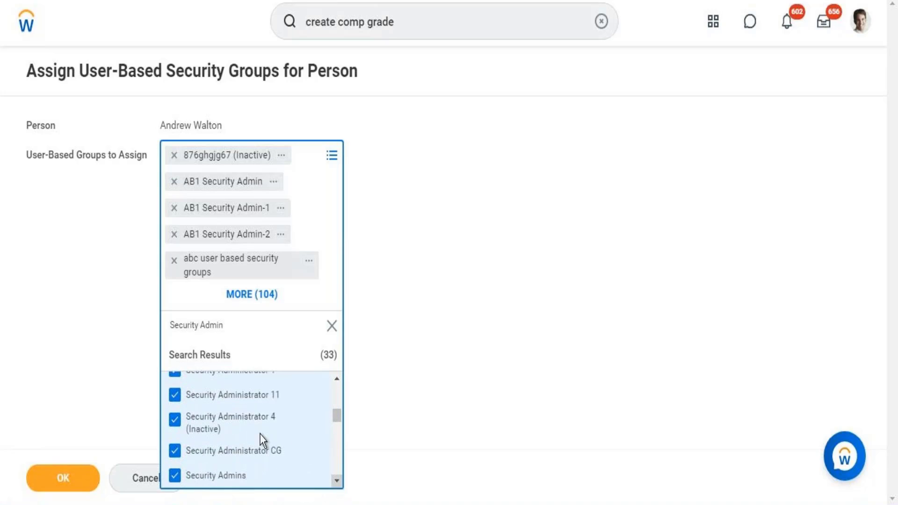
{"action": "left_click", "coordinate": [337, 379]}
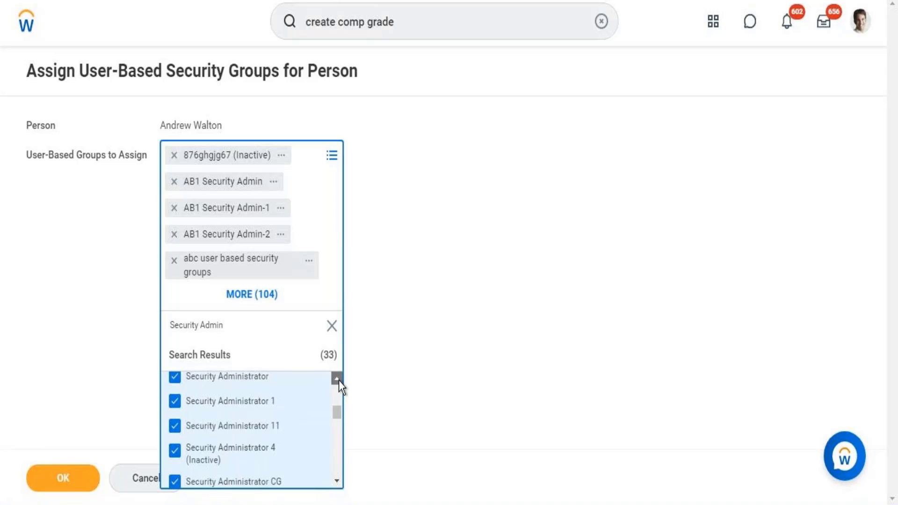
{"action": "left_click", "coordinate": [337, 379]}
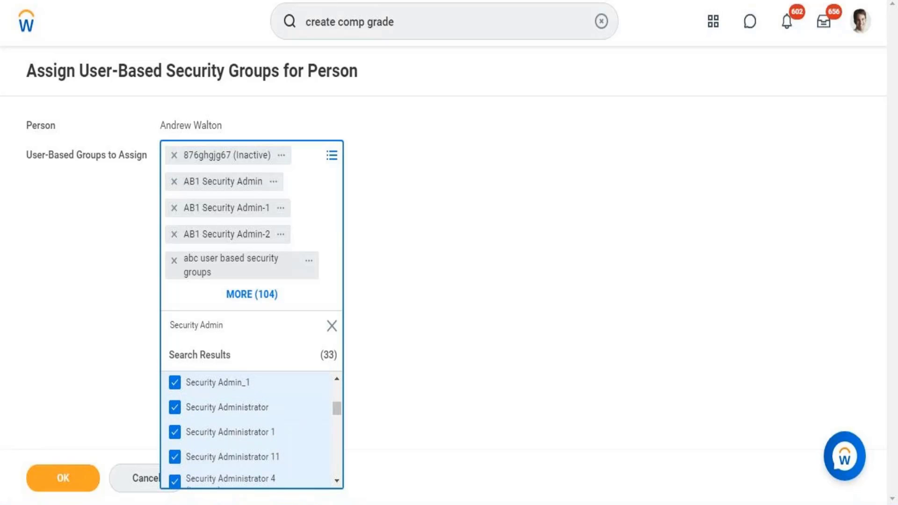
{"action": "key", "text": "alt+Tab"}
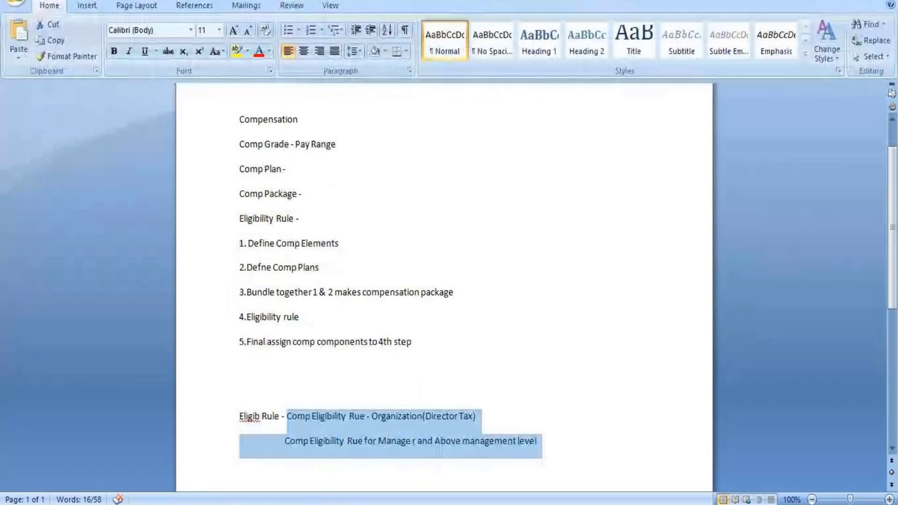